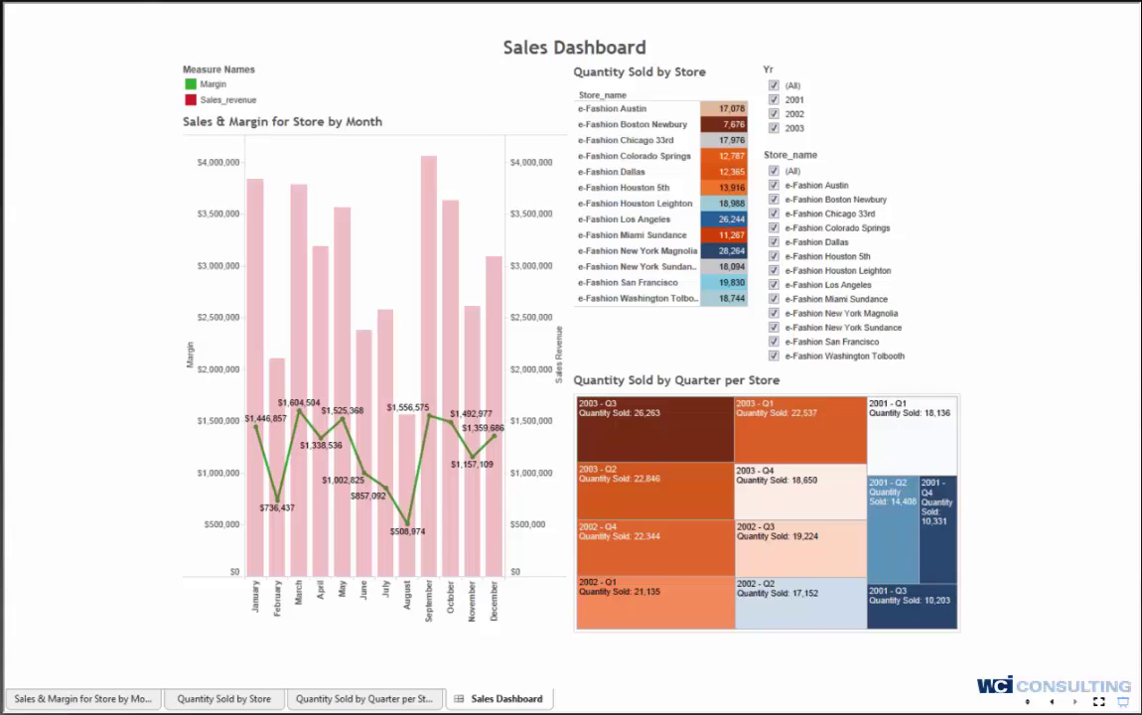
Bring up the Tableau Book1 window full screen and chart Margin by month, with Month_name as columns and Margin as rows
left_click_drag(0, 119, 834, 85)
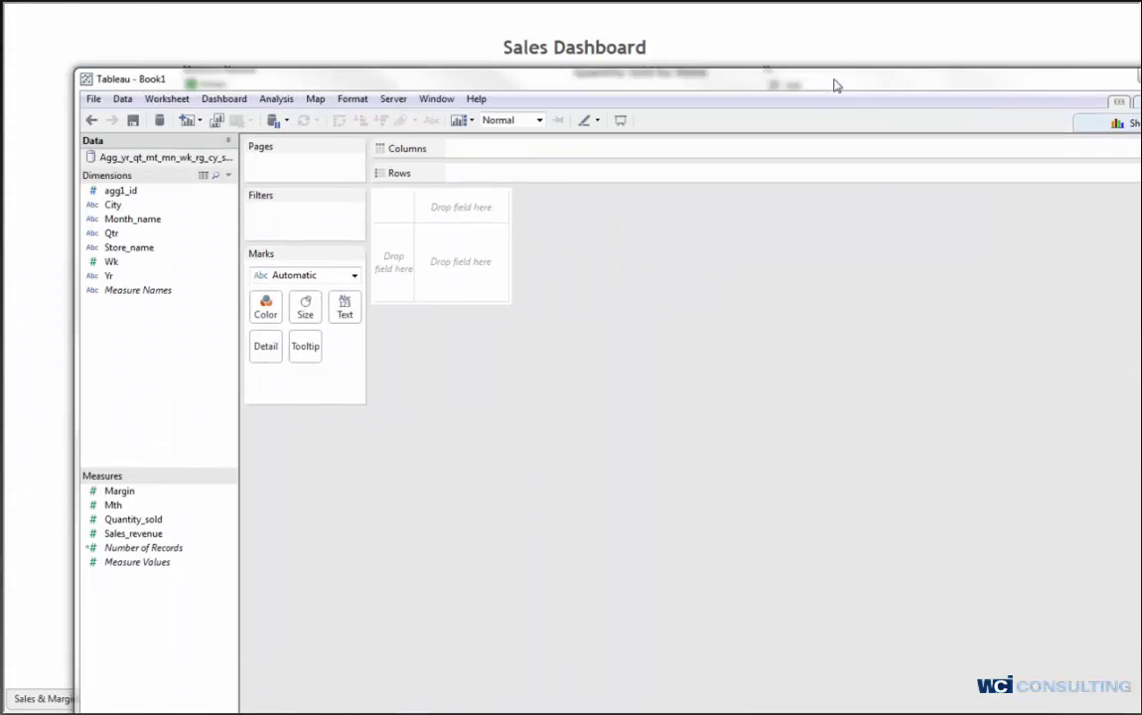
double_click(834, 86)
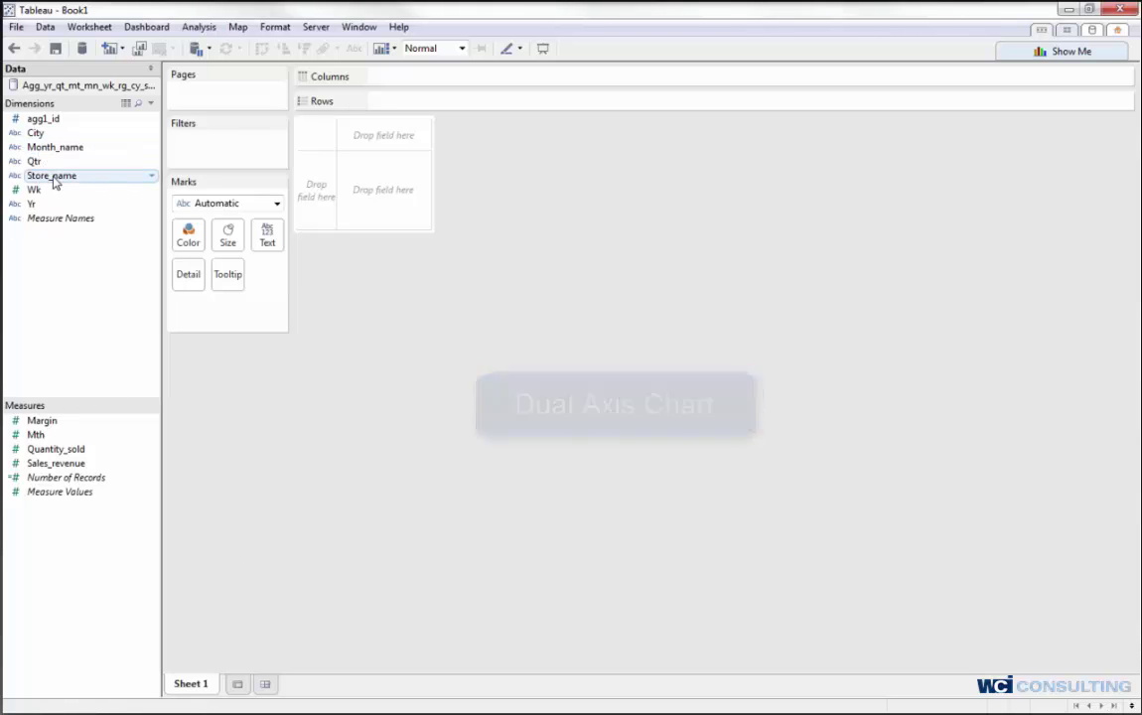
left_click_drag(57, 154, 402, 77)
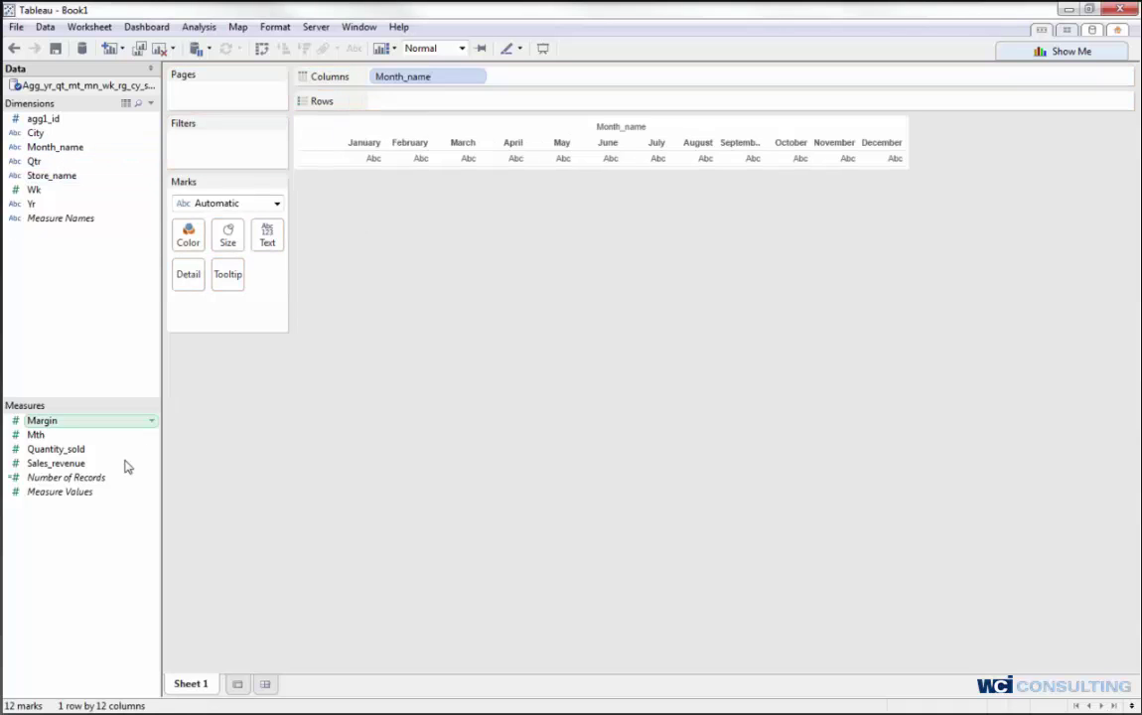
mouse_move(115, 425)
left_mouse_down()
mouse_move(434, 156)
mouse_move(445, 103)
left_mouse_up()
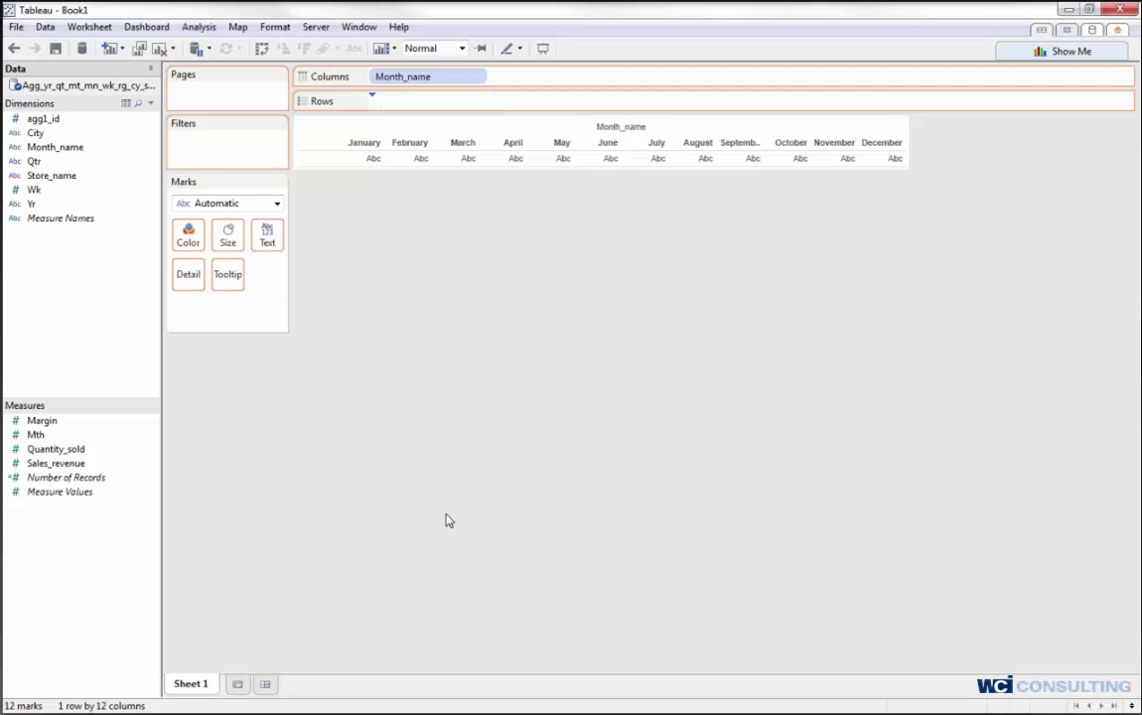
mouse_move(513, 477)
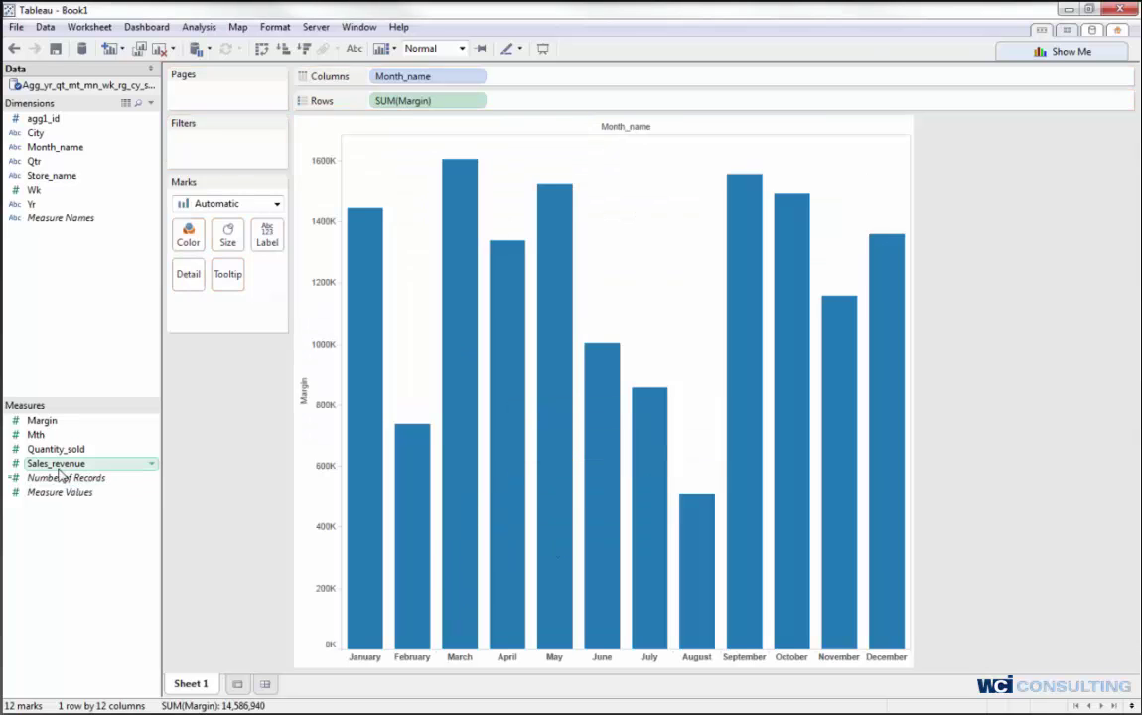
Add Sales_revenue as a dual axis opposite Margin and synchronize the two axes
left_click_drag(57, 470, 912, 214)
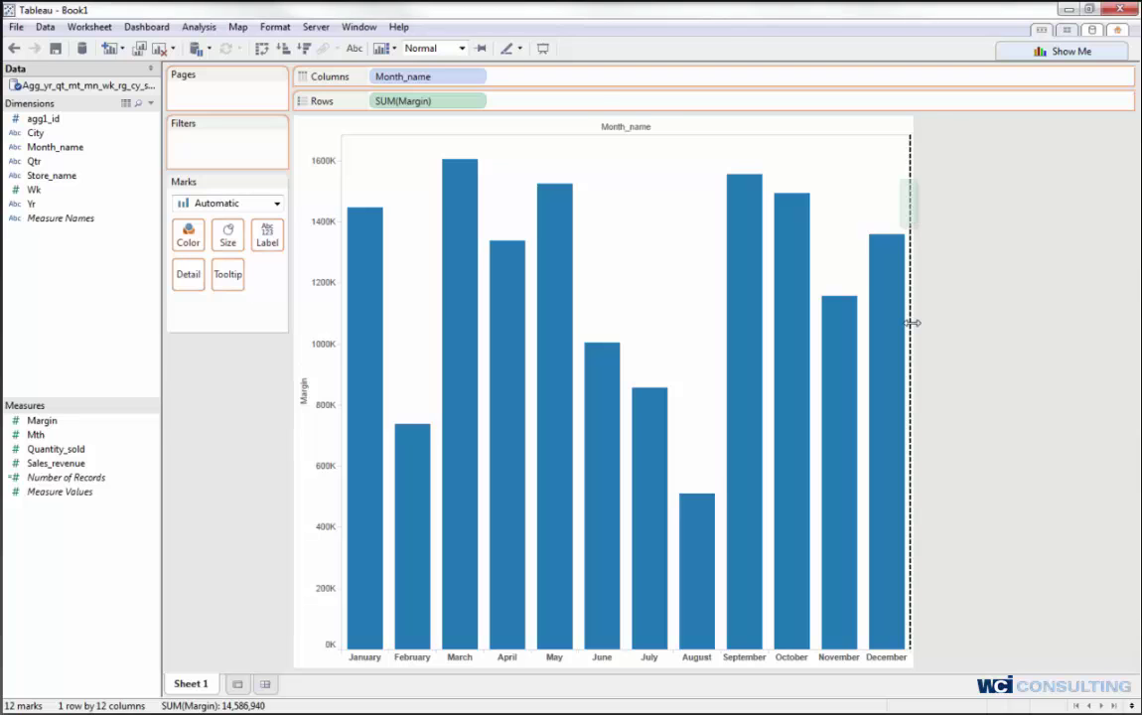
left_click_drag(912, 323, 913, 308)
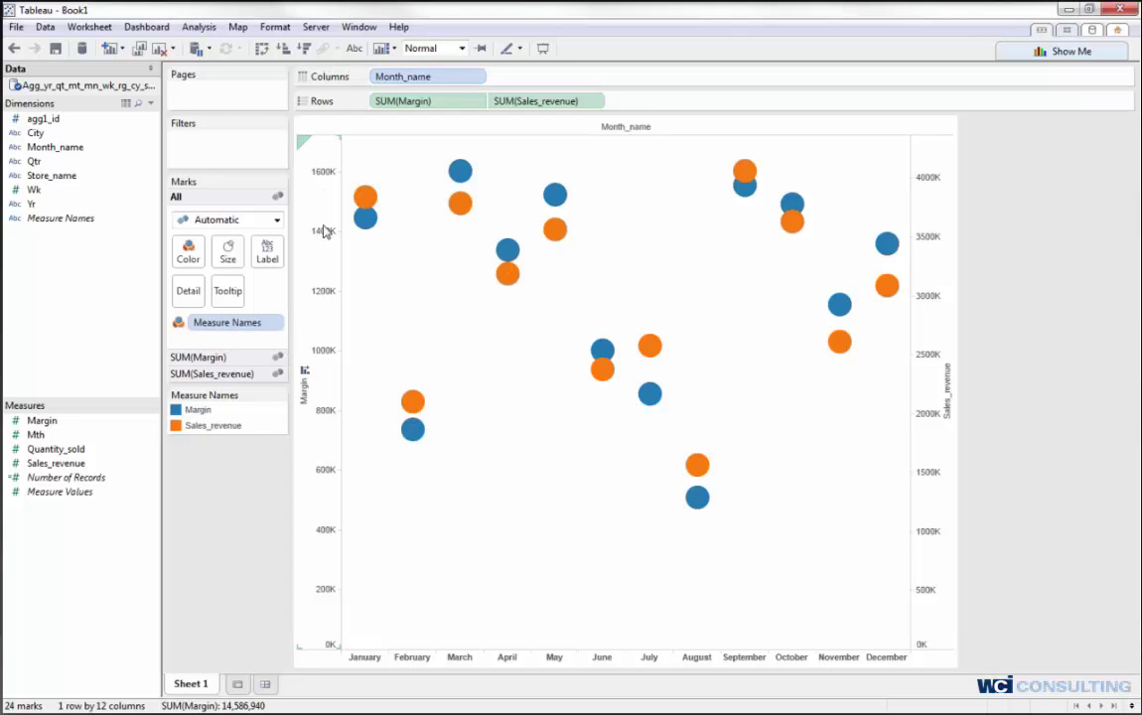
right_click(938, 218)
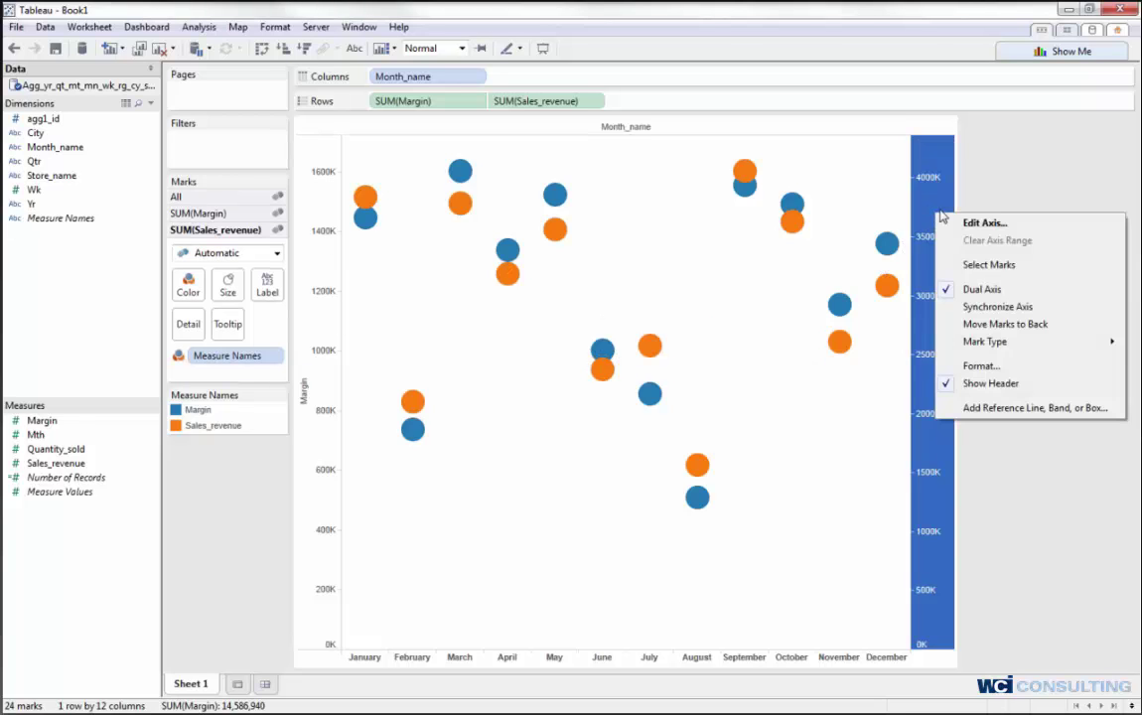
left_click(994, 311)
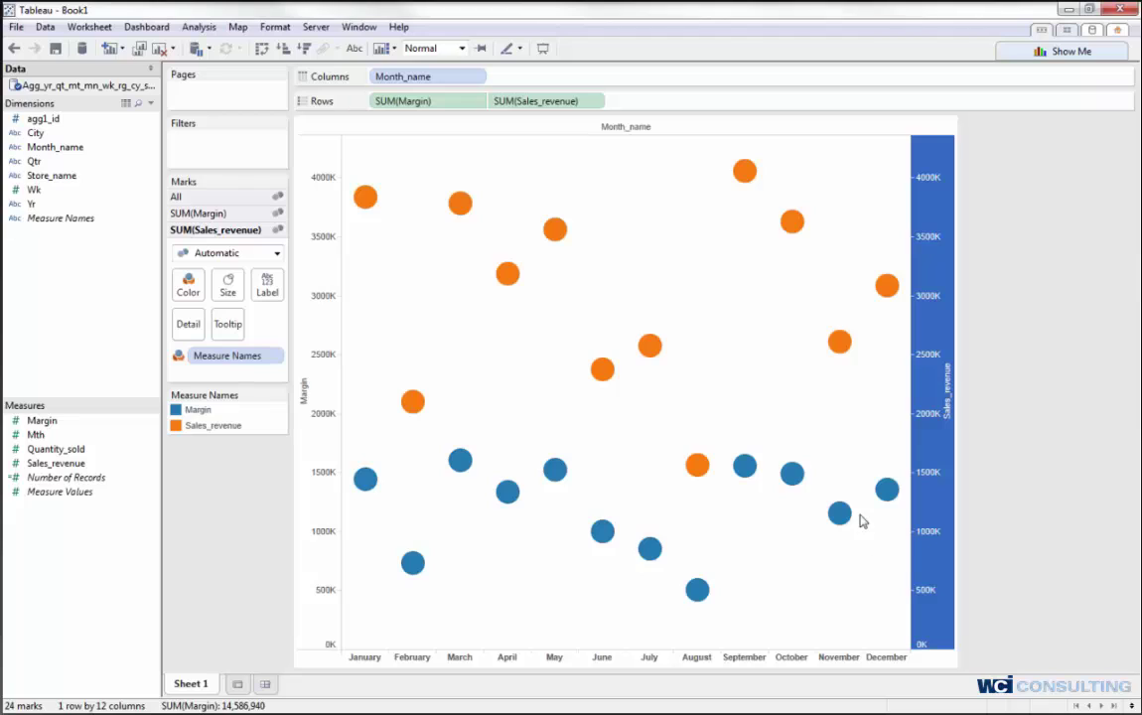
mouse_move(745, 464)
mouse_move(917, 405)
right_click(924, 332)
key("Escape")
key("Escape")
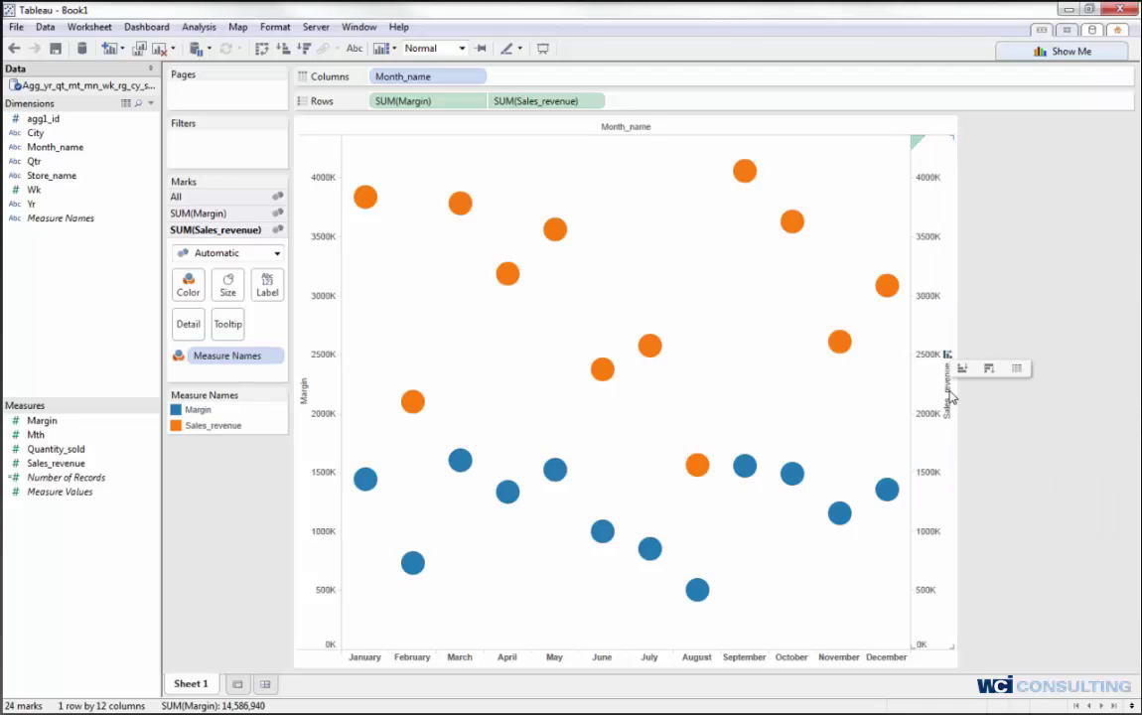
Change the title of the Sales_revenue axis to "Sales Revenue"
double_click(948, 388)
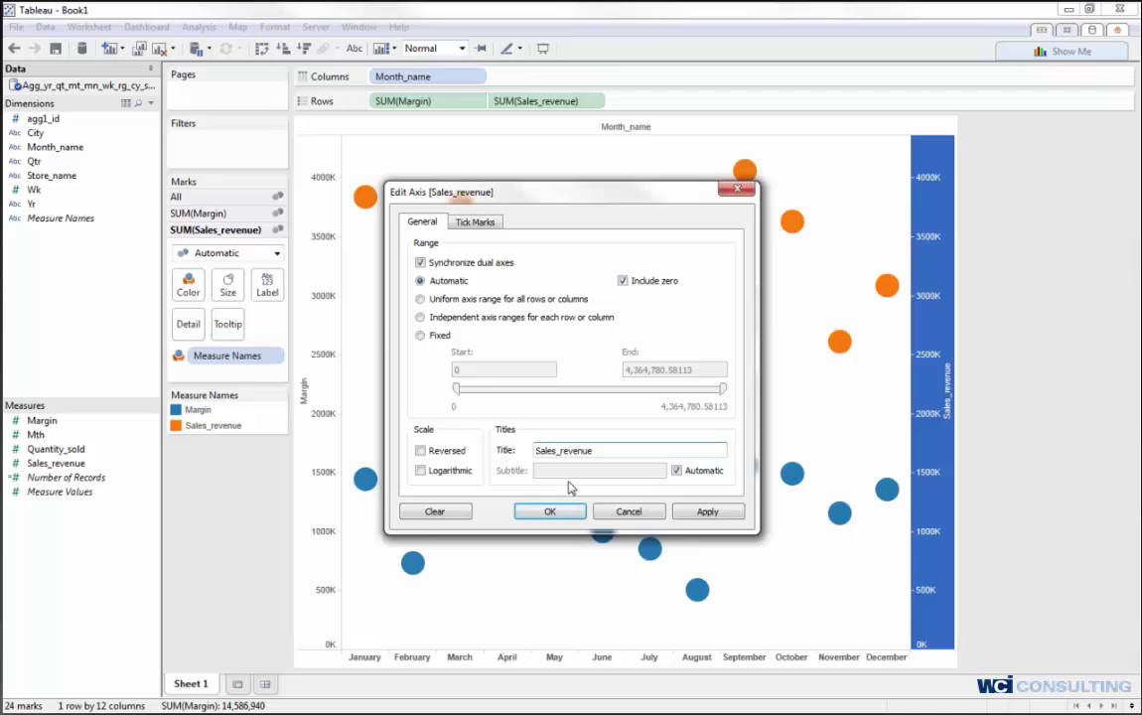
key("BackSpace")
key("BackSpace")
type("R")
left_click(544, 511)
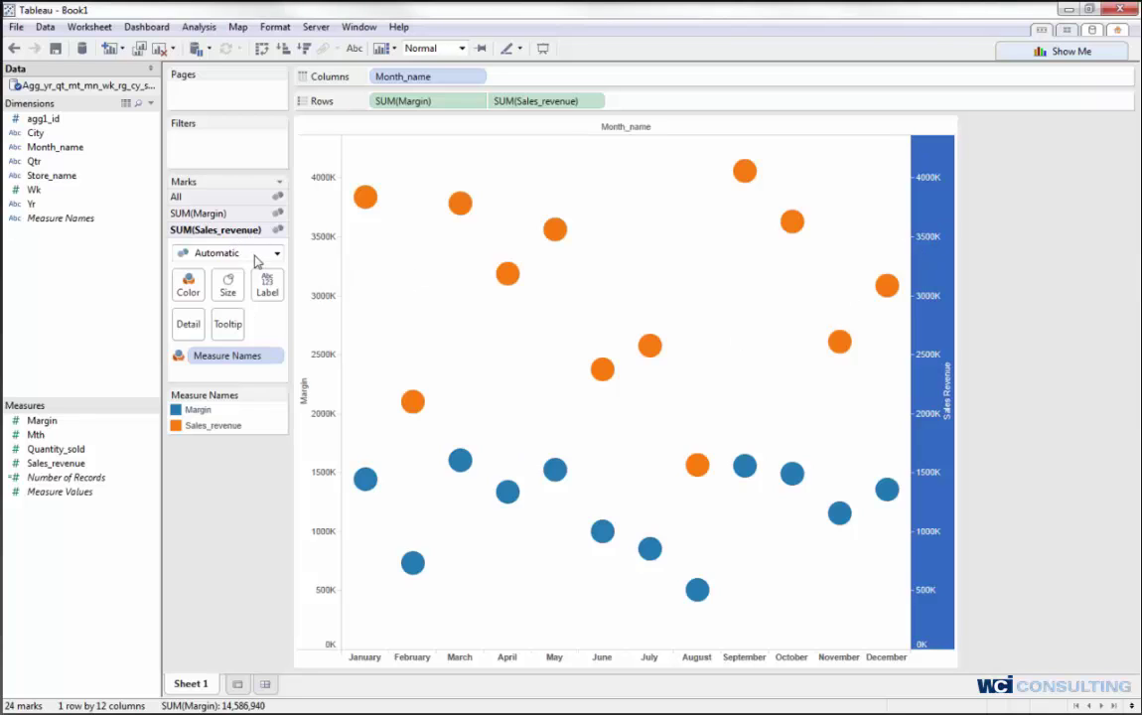
Set the mark type to Bar for Sales_revenue and to Line for Margin
left_click(217, 214)
left_click(247, 364)
left_click(276, 254)
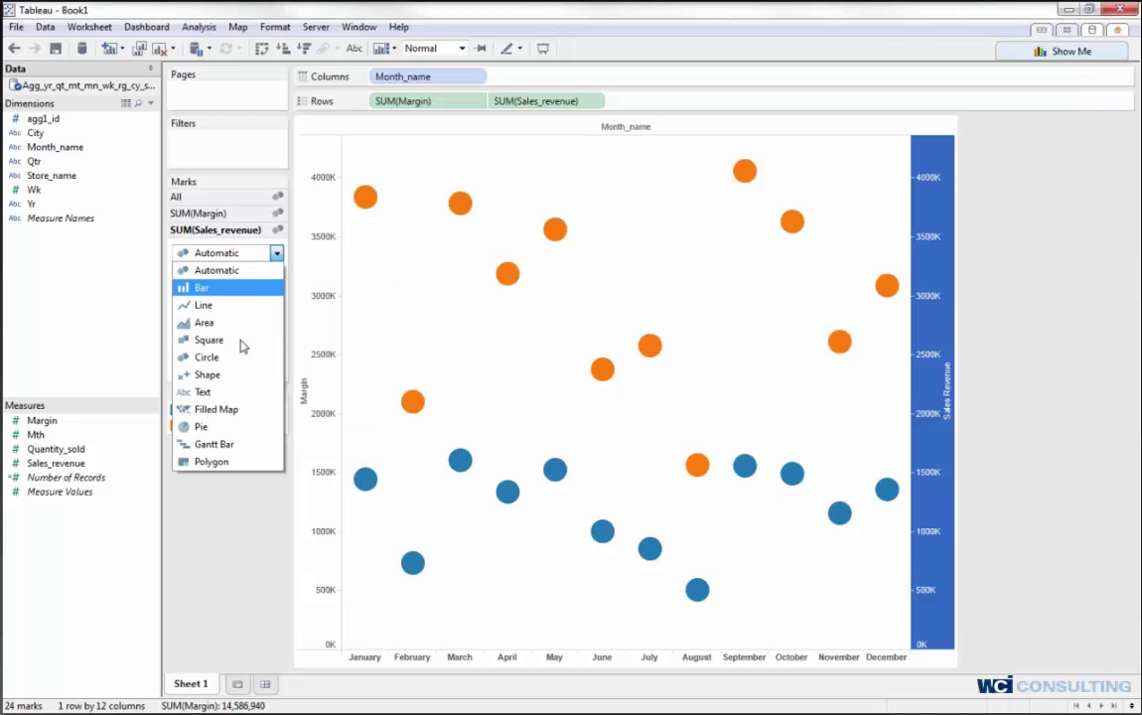
left_click(238, 288)
left_click(202, 214)
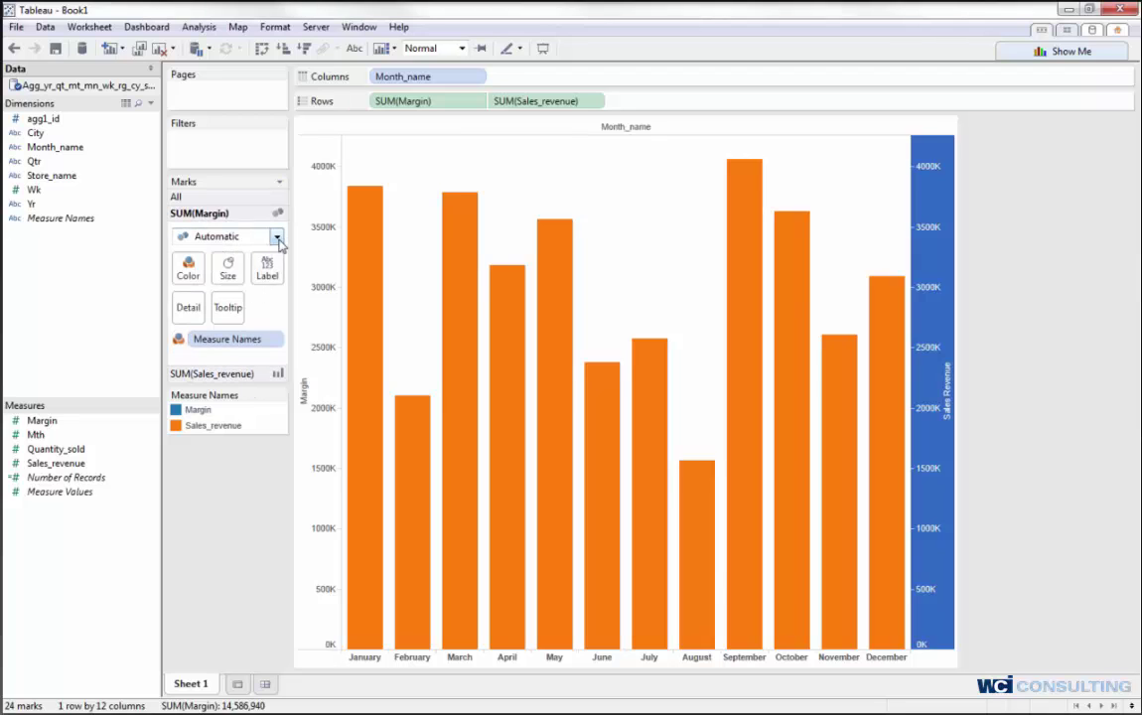
left_click(277, 237)
left_click(211, 289)
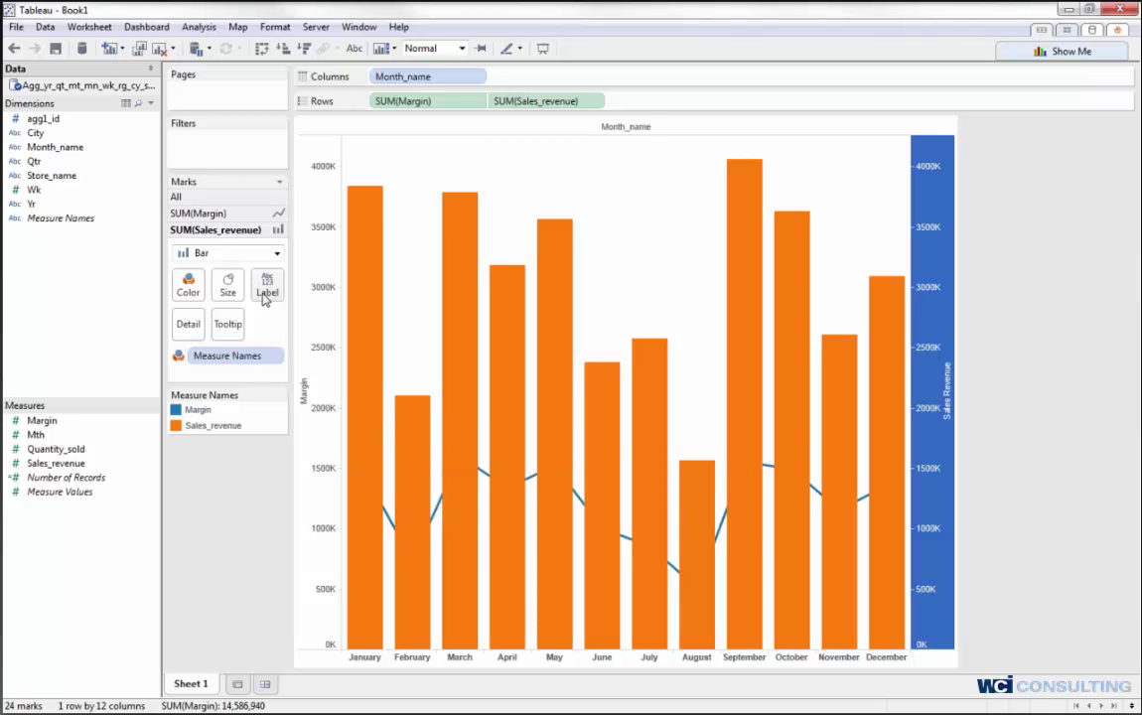
Fade the Sales_revenue bars with a strong transparency so the Margin line shows through them
left_click(187, 285)
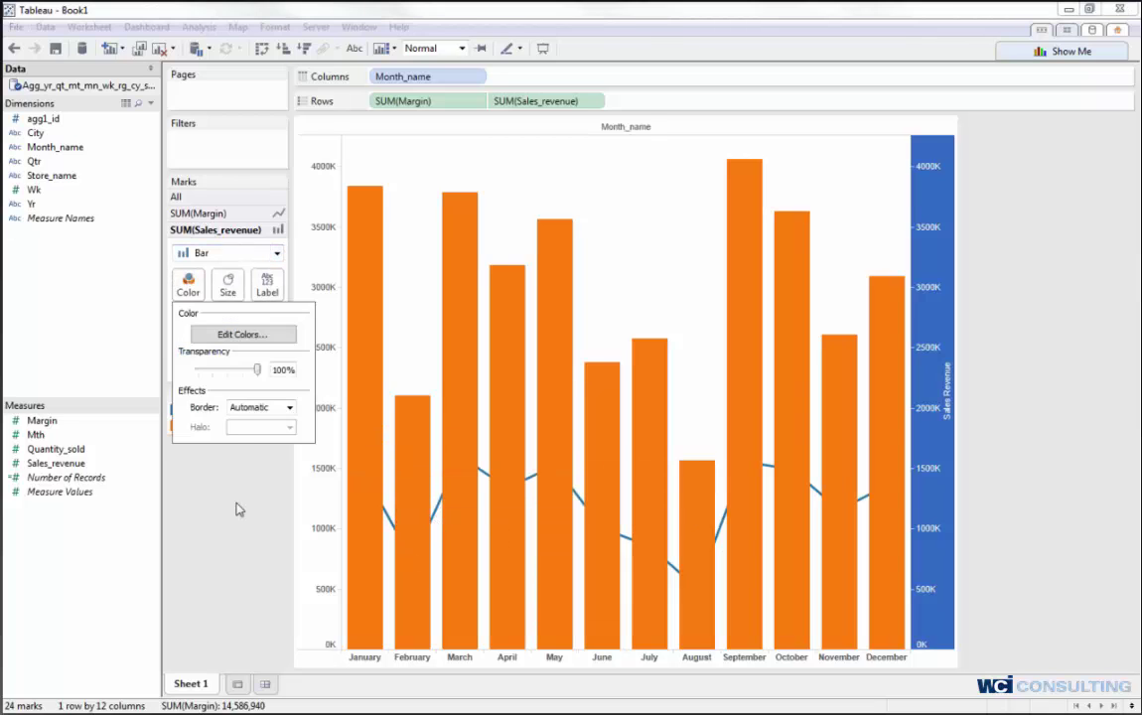
left_click_drag(257, 374, 215, 371)
left_click(211, 538)
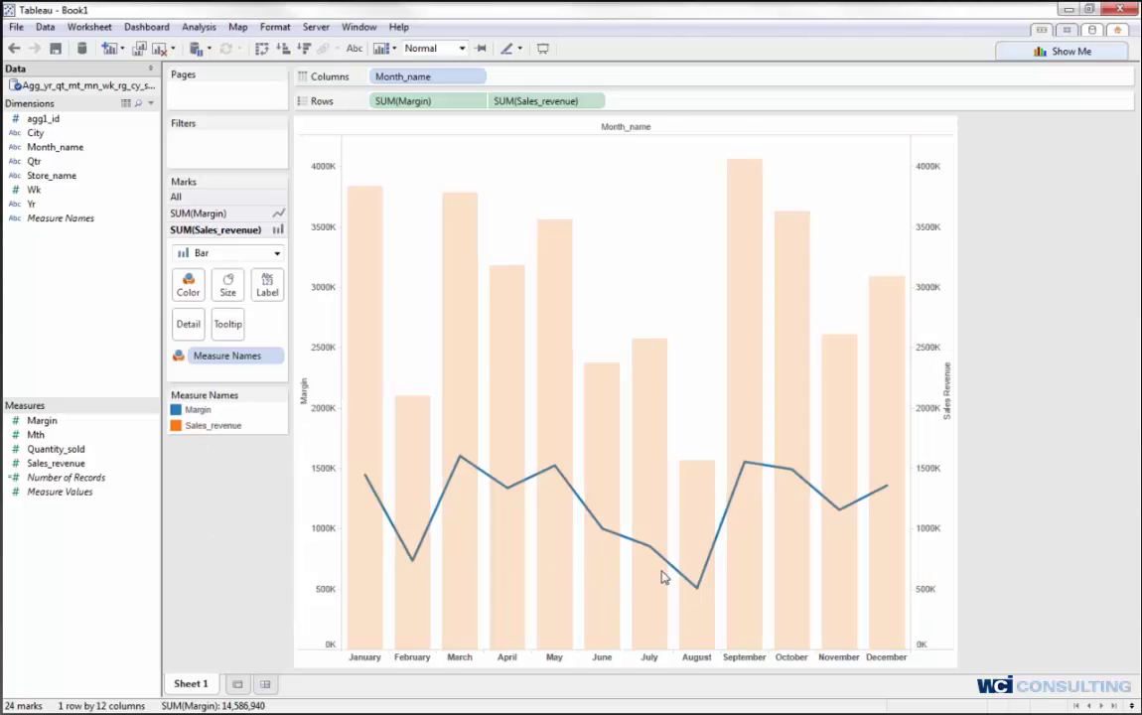
Label the Sales_revenue bars with the Margin measure
mouse_move(645, 558)
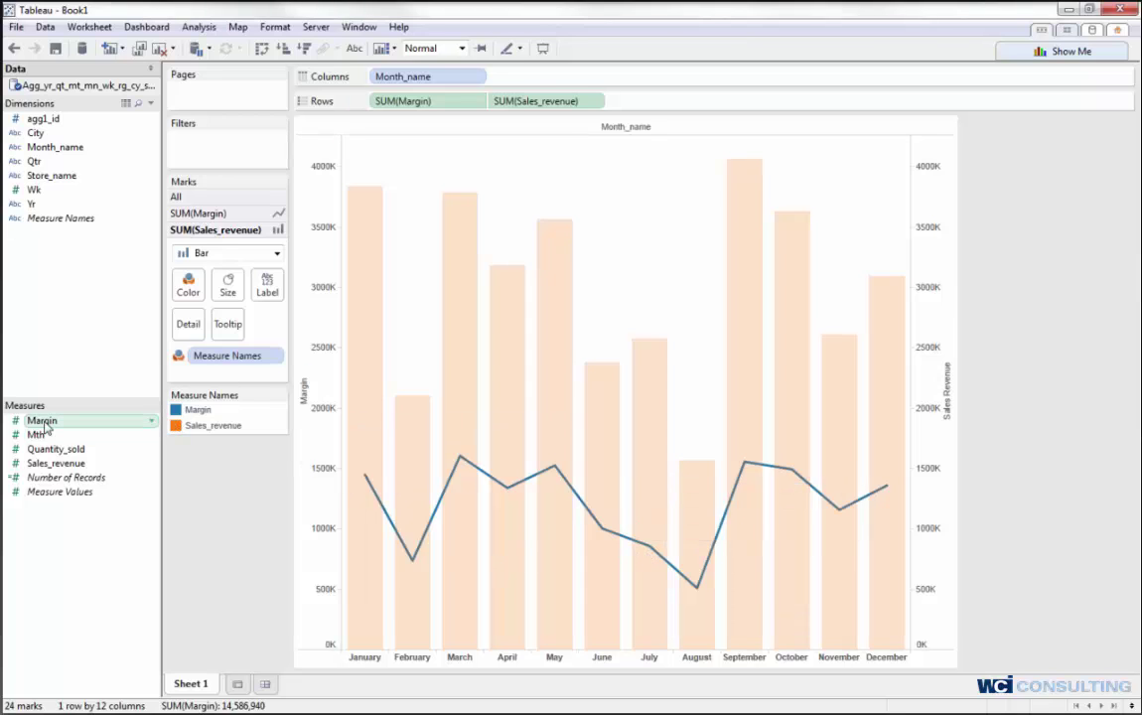
left_click_drag(71, 423, 278, 299)
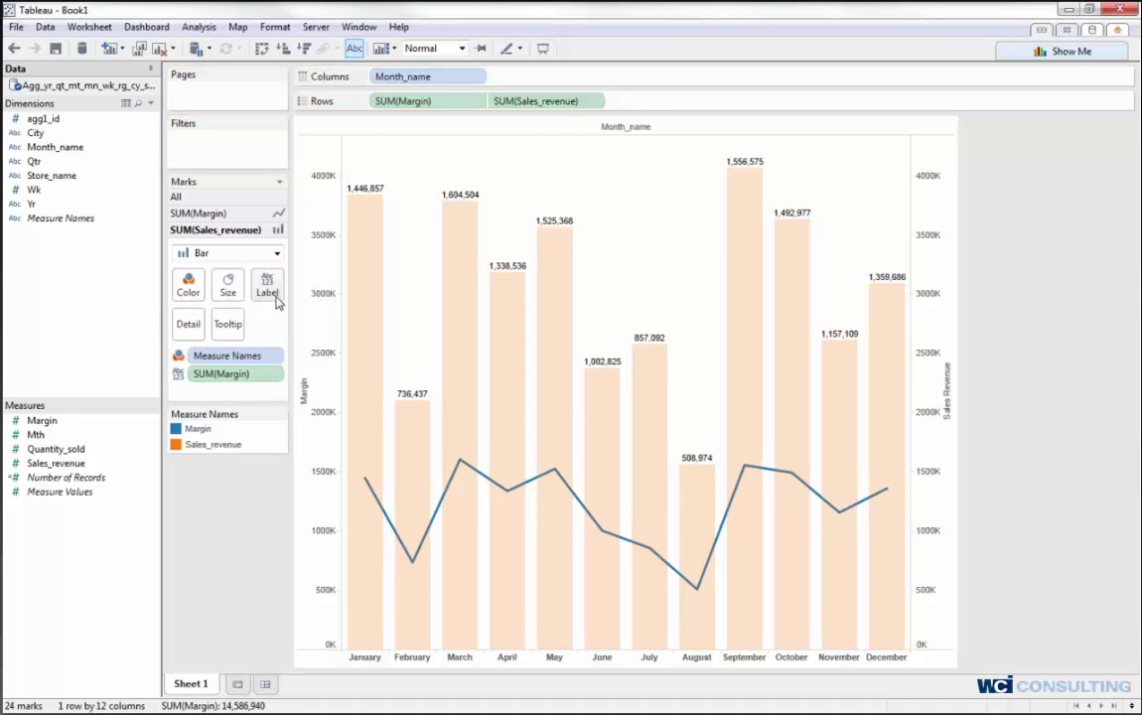
right_click(376, 502)
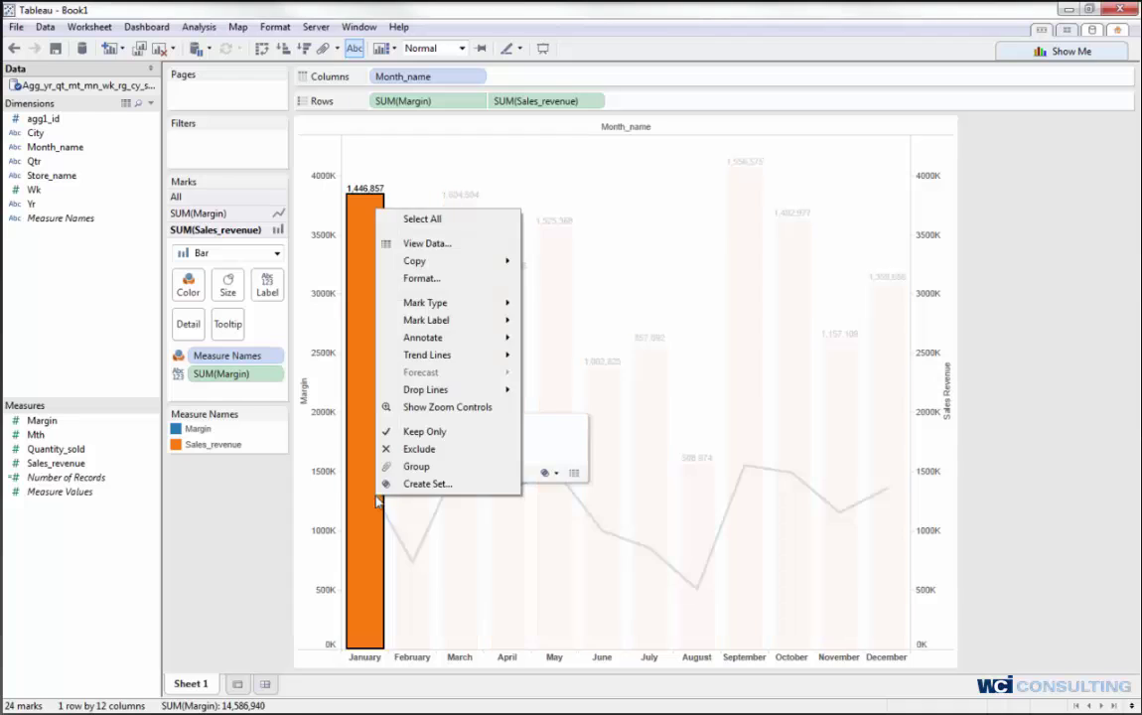
key("Escape")
left_click(396, 522)
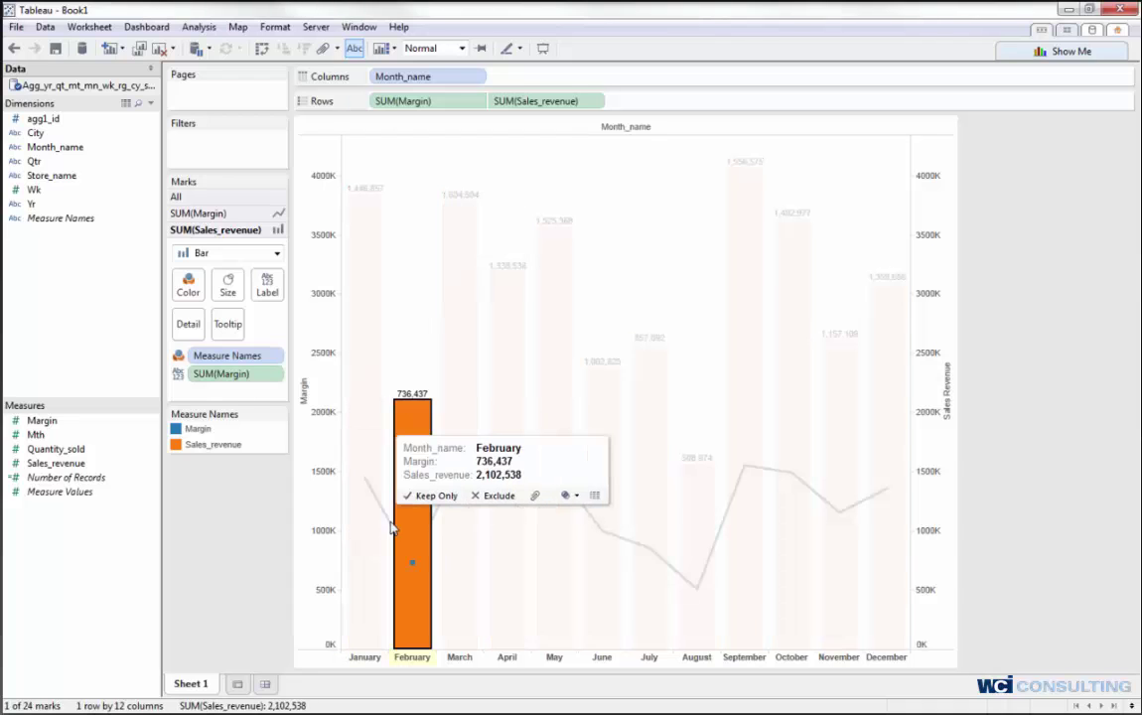
Show mark labels on the Margin line and allow them to overlap other marks
left_click(267, 273)
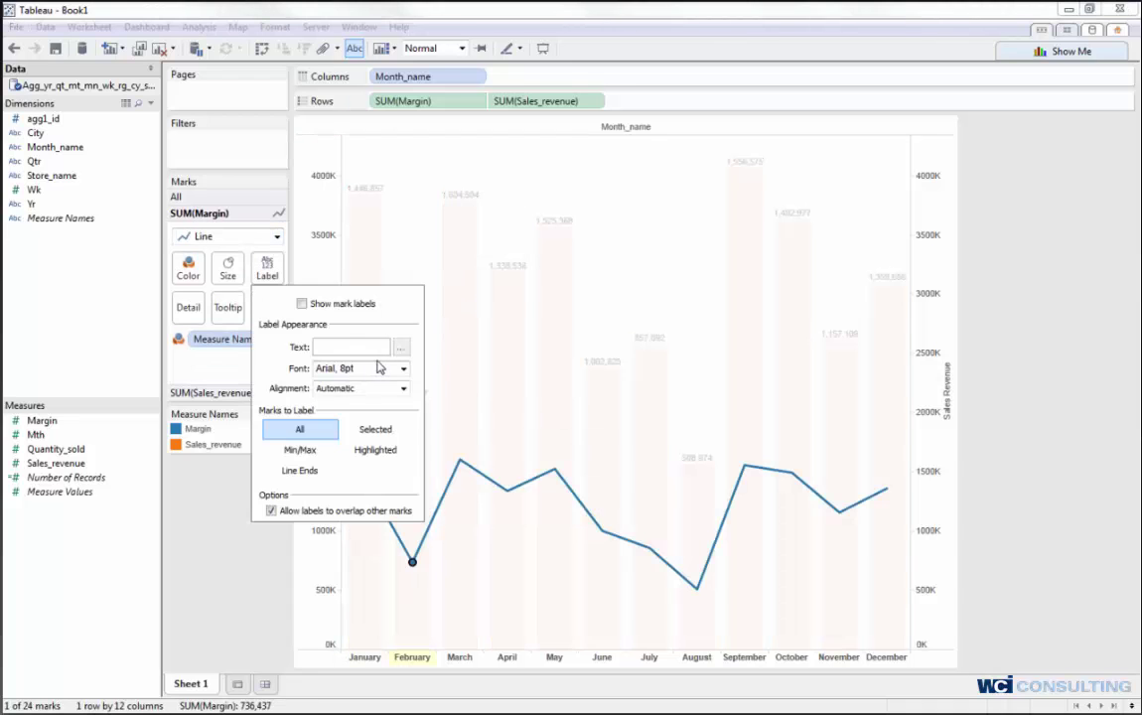
left_click(302, 304)
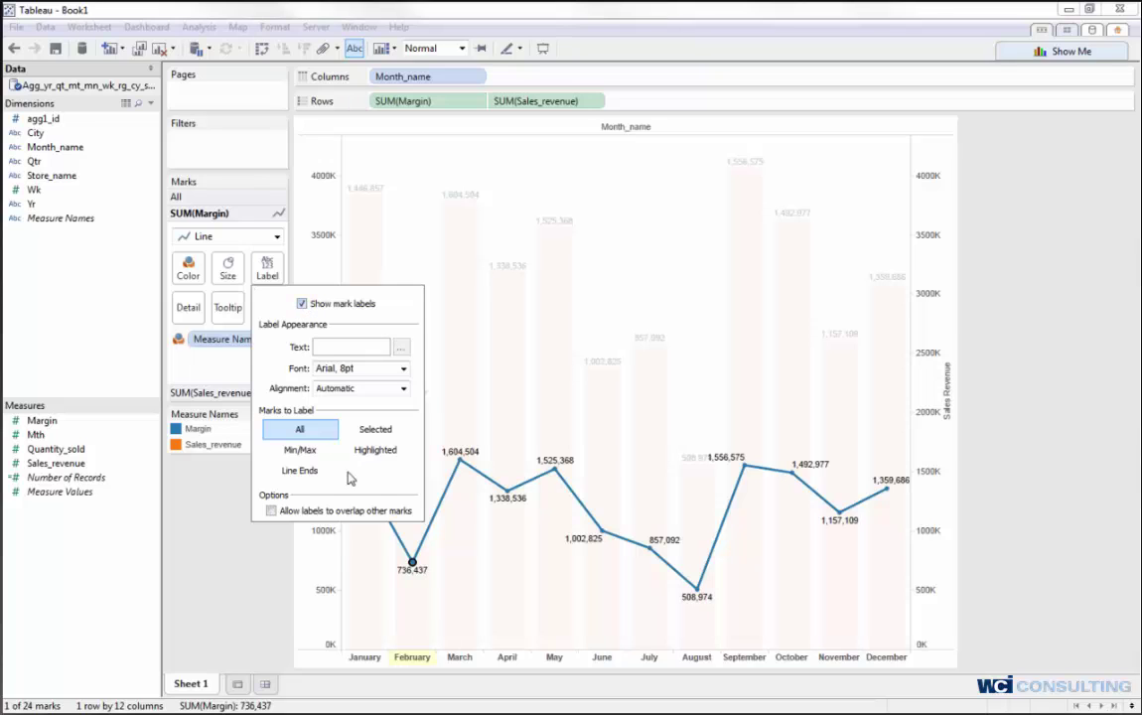
left_click(282, 513)
key("Escape")
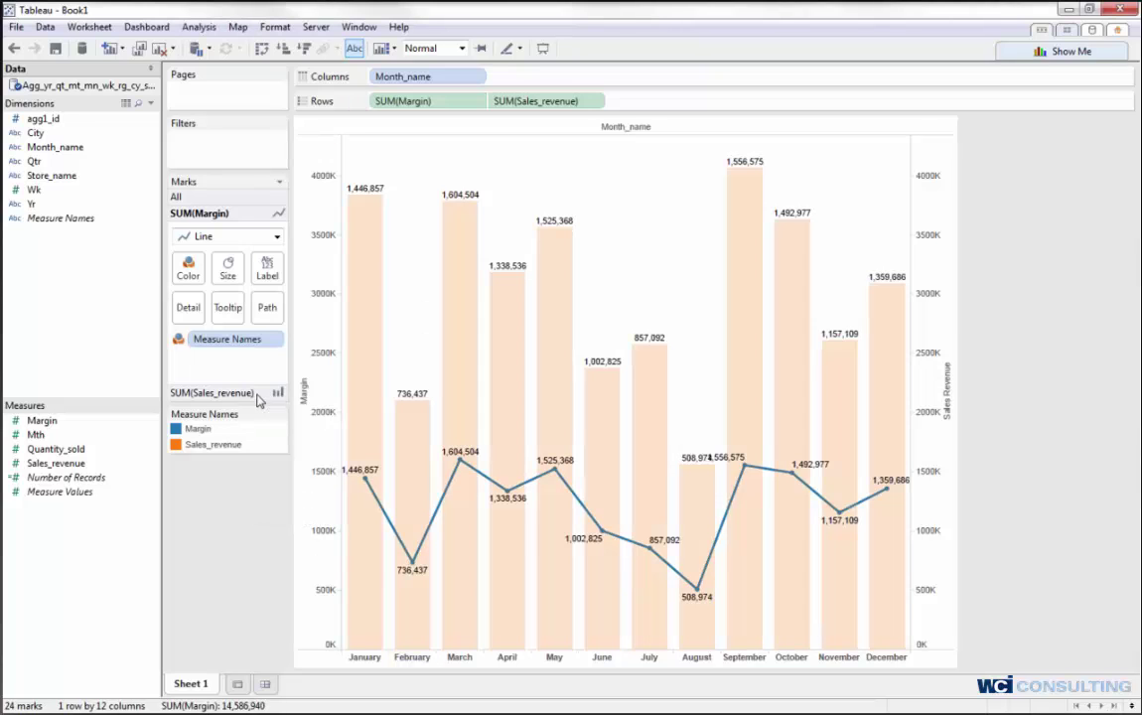
left_click(278, 341)
left_click(234, 442)
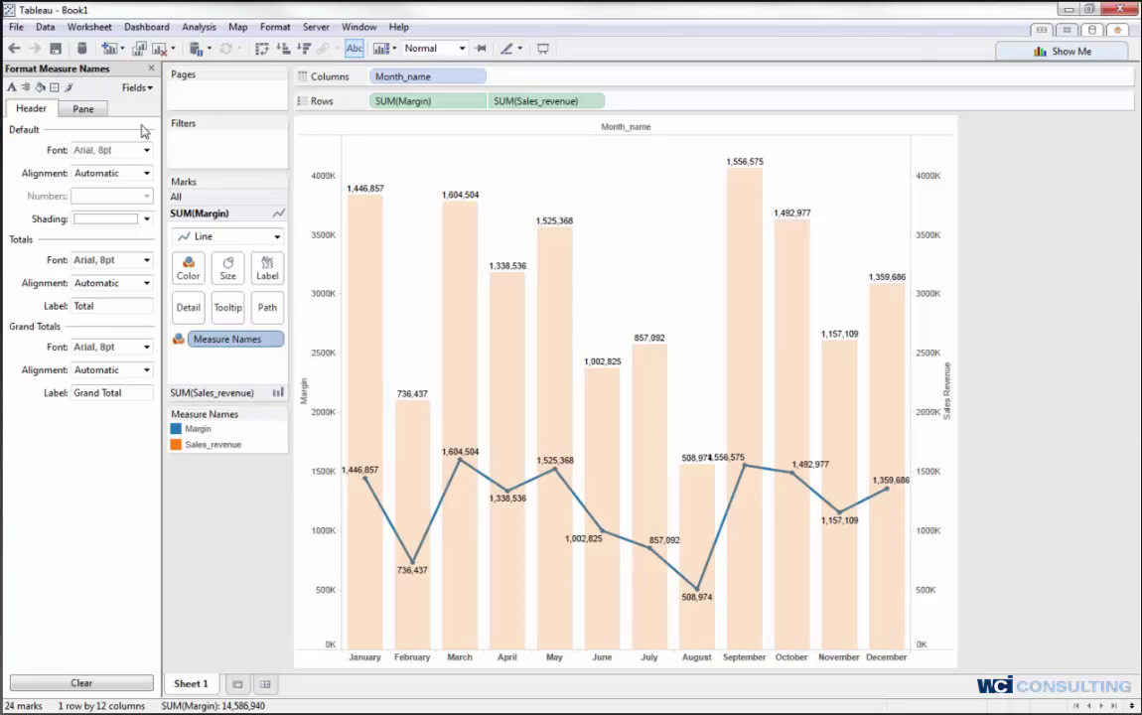
left_click(151, 68)
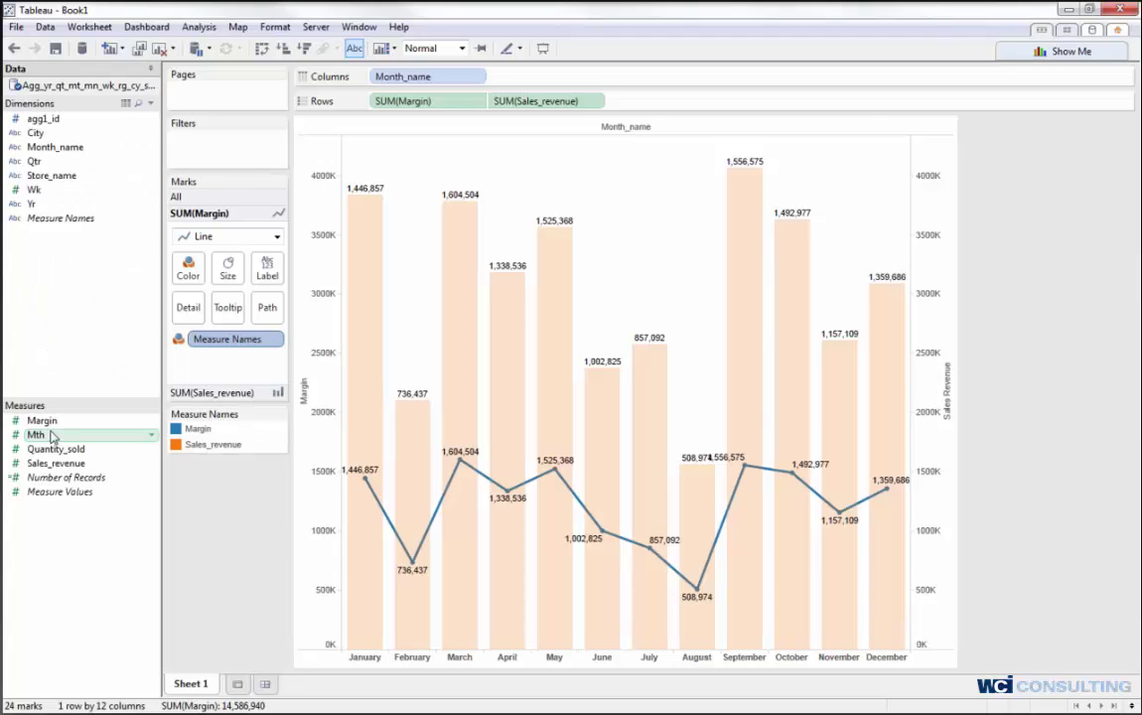
Add Margin as the label field of the Margin line and format its numbers as Currency (Custom) with 0 decimal places
left_click_drag(45, 420, 268, 273)
left_click(278, 361)
left_click(233, 415)
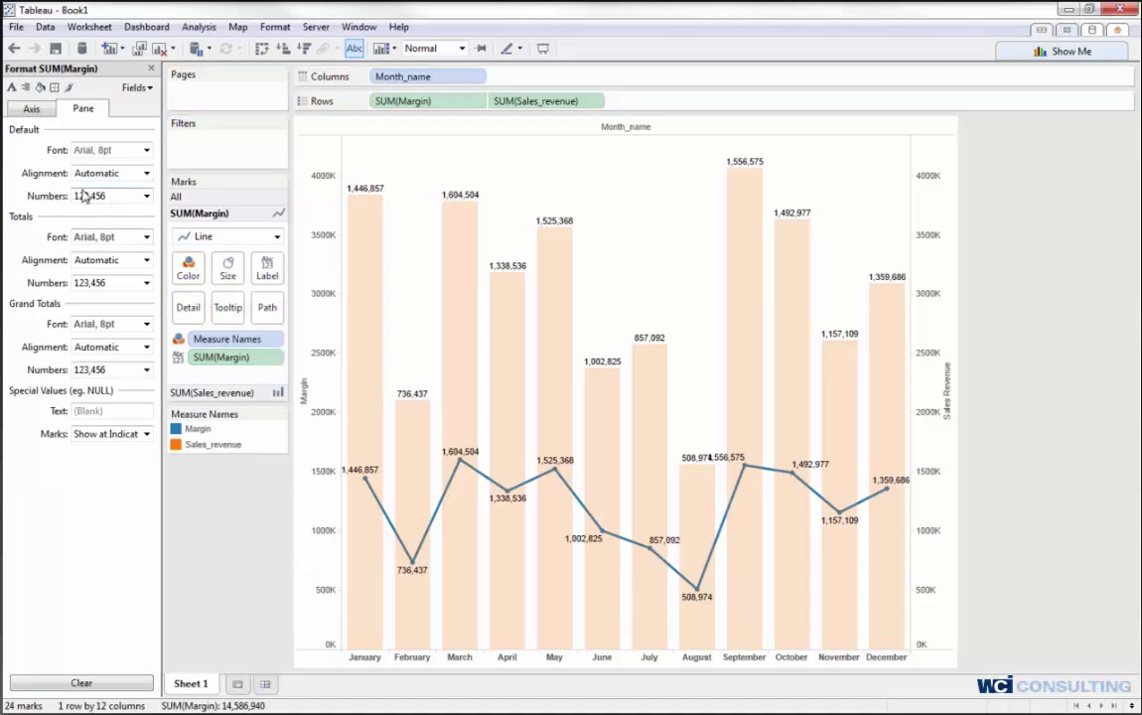
left_click(146, 197)
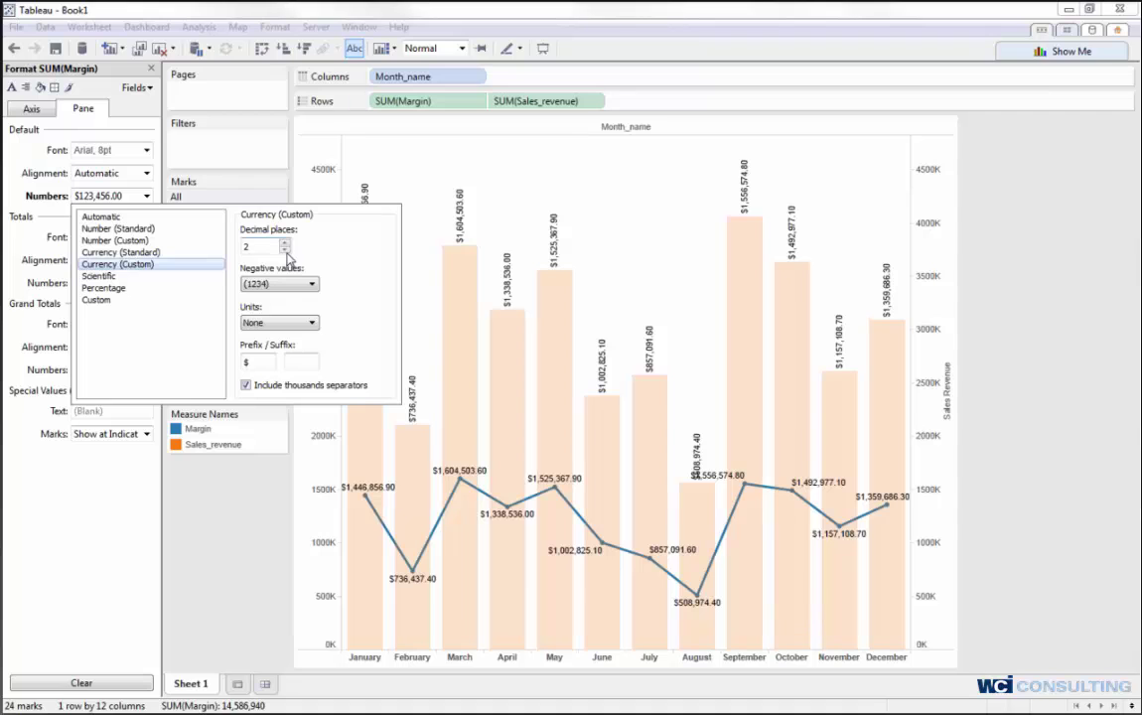
left_click(286, 250)
left_click(286, 251)
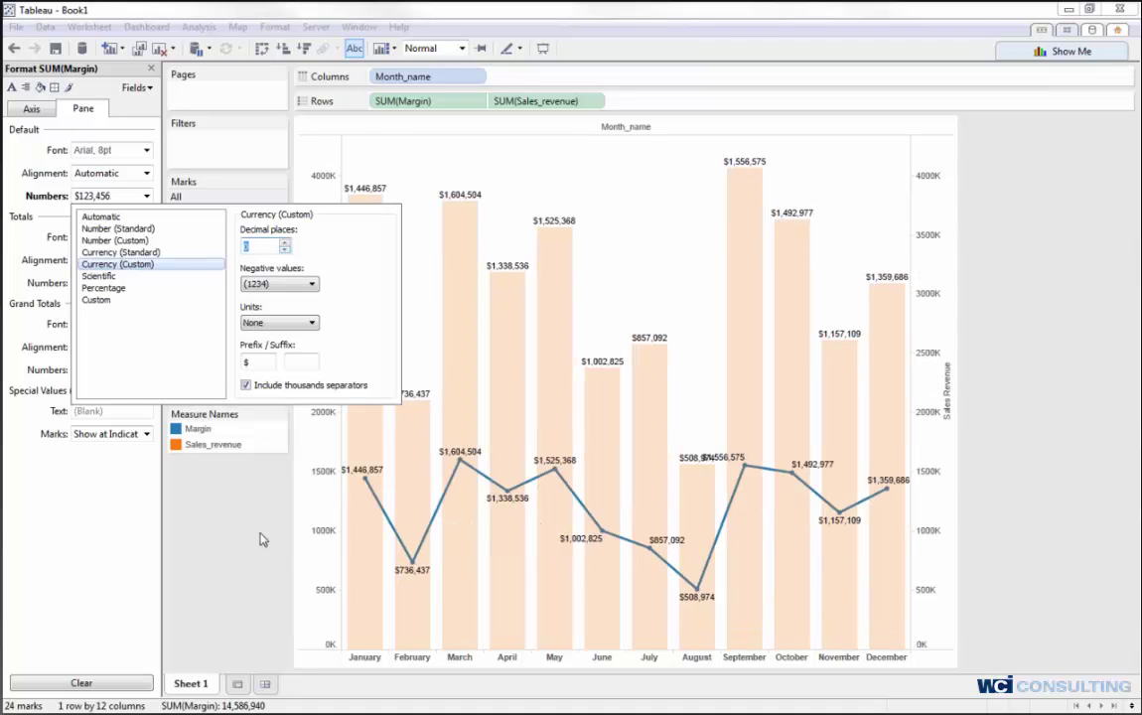
left_click(249, 534)
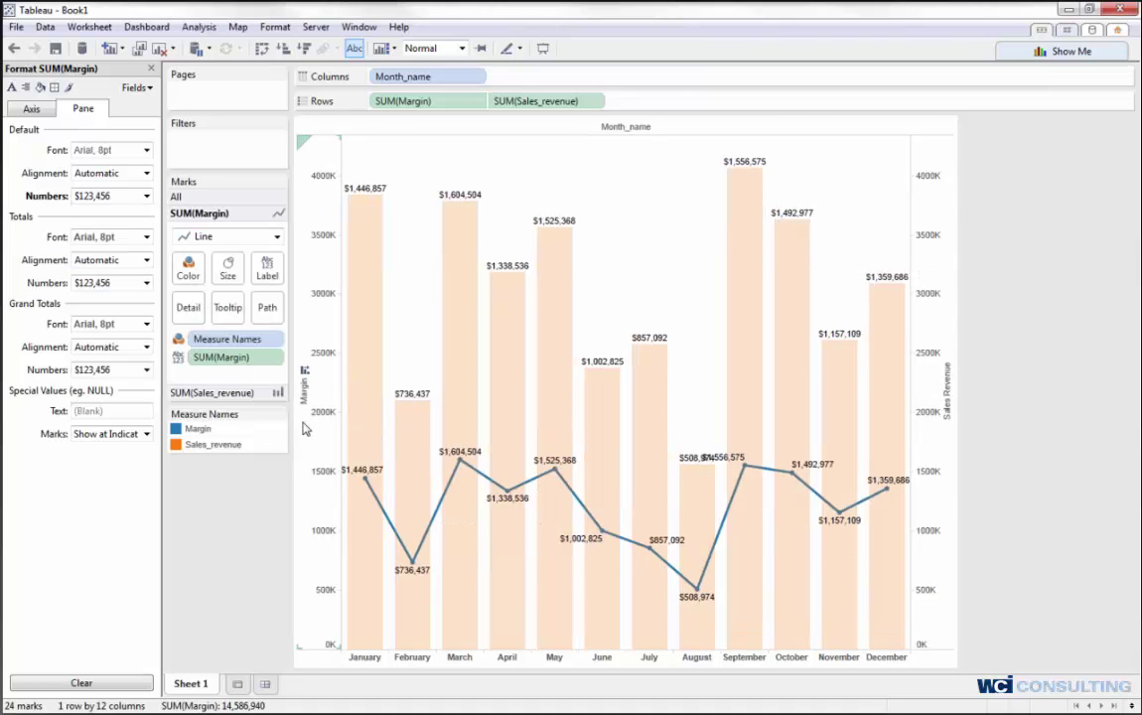
Format the Margin axis scale numbers as Currency (Custom) with 0 decimal places
left_click(309, 206)
right_click(309, 205)
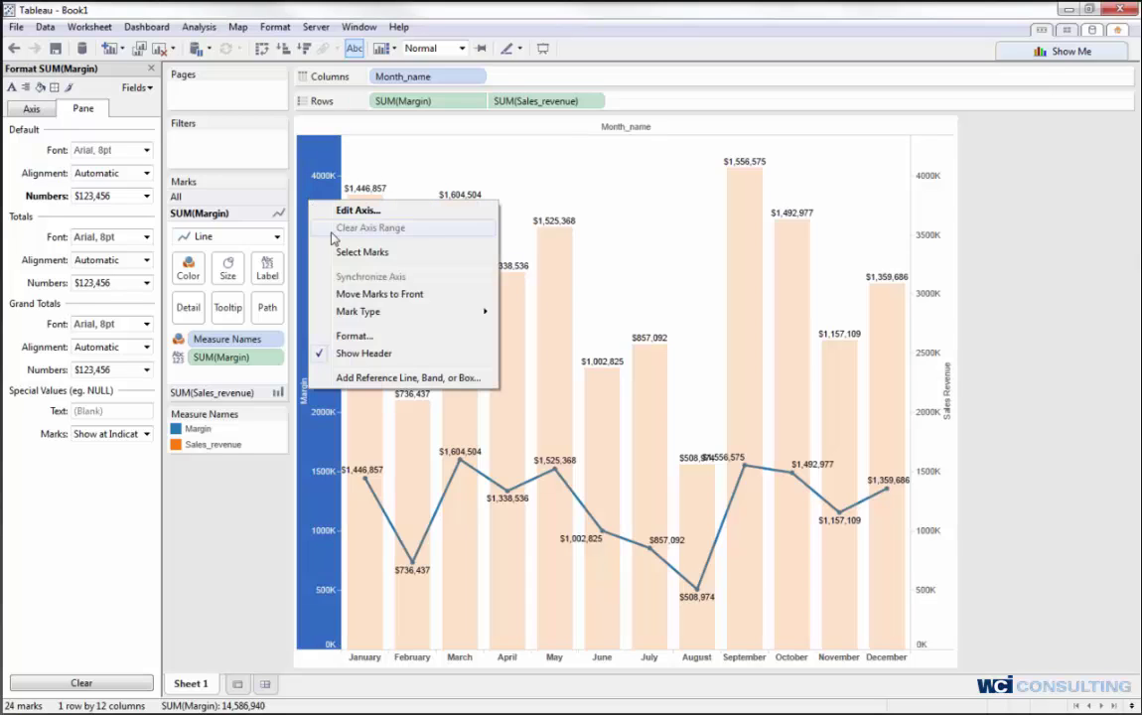
left_click(368, 339)
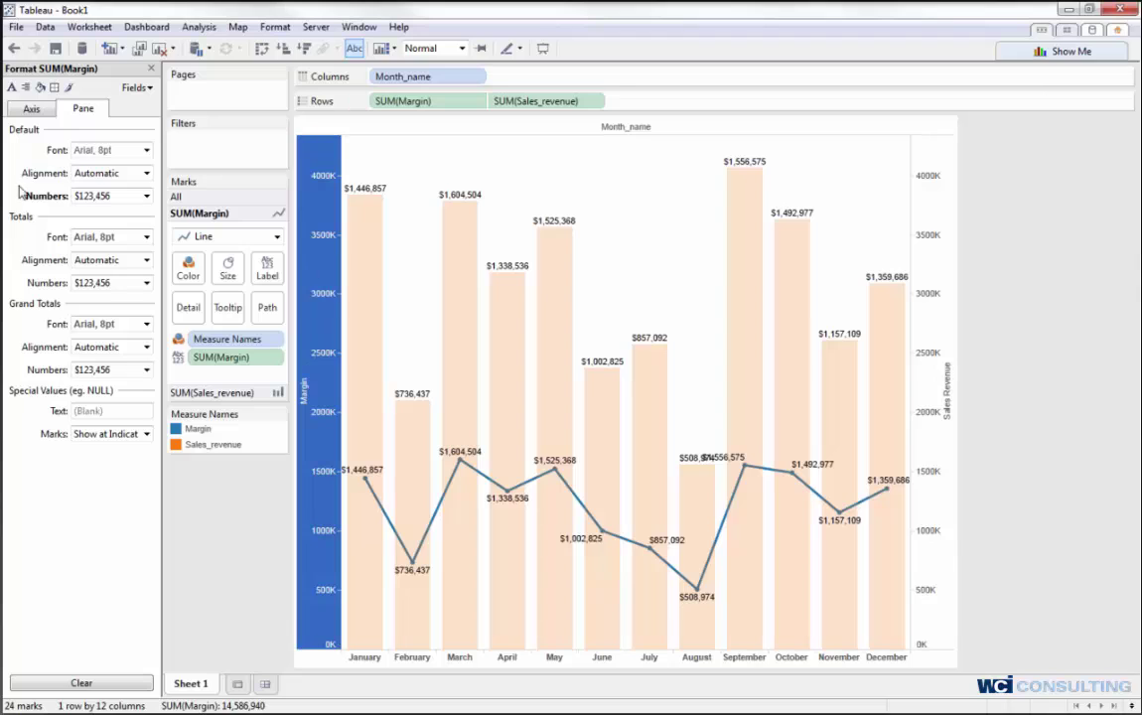
left_click(32, 109)
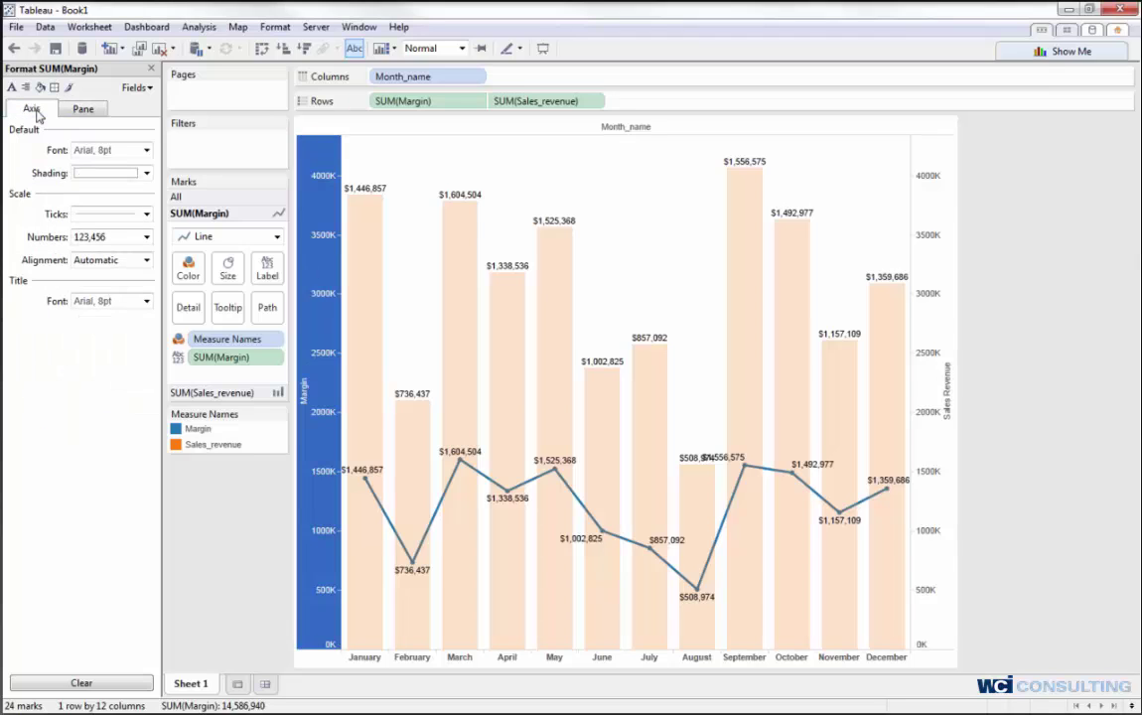
left_click(146, 236)
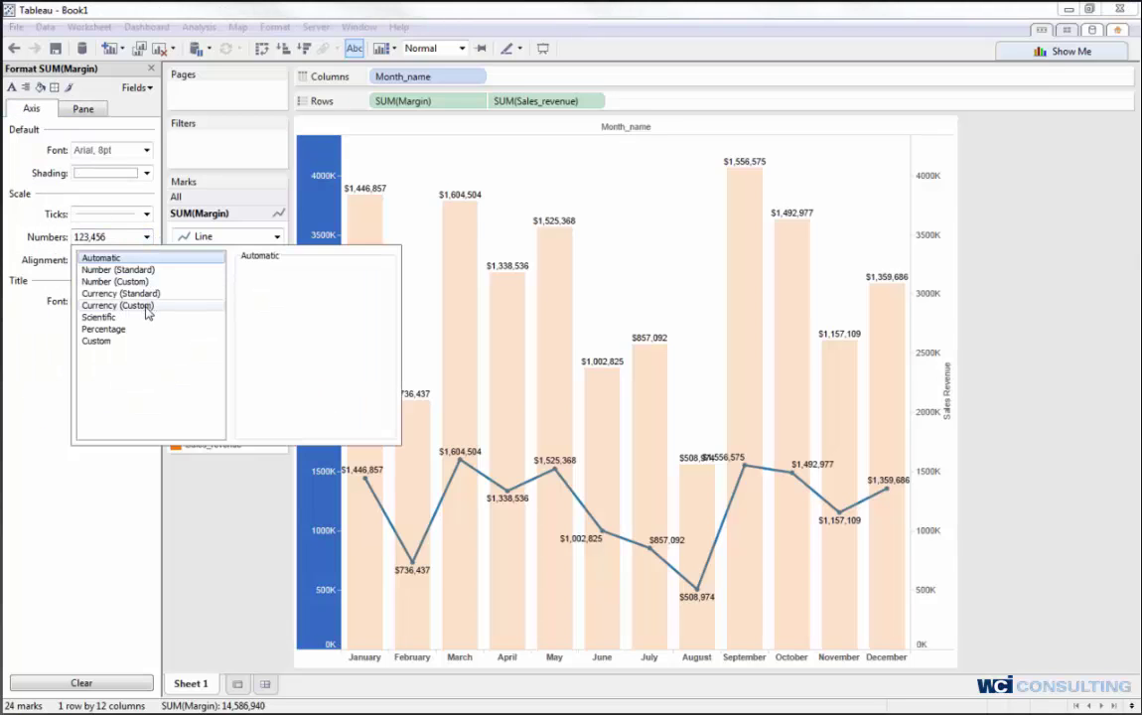
left_click(147, 306)
left_click(286, 291)
left_click(286, 291)
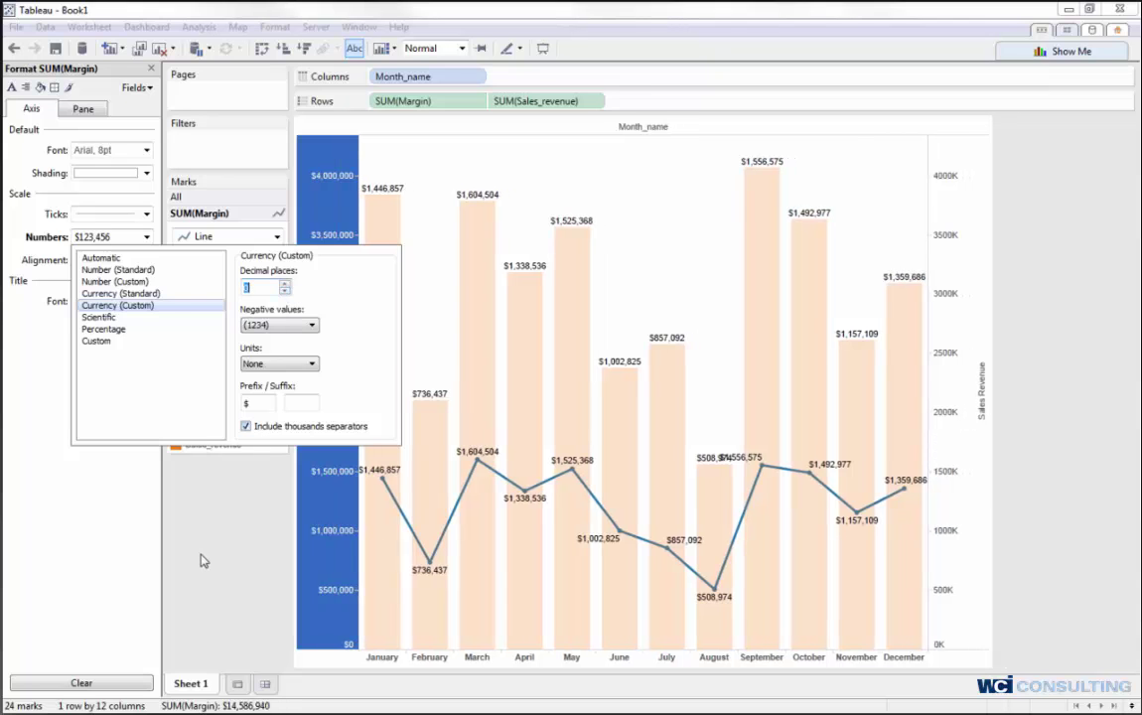
Format the Sales Revenue axis scale numbers as Currency (Custom) with 0 decimal places
left_click(201, 552)
left_click(976, 212)
right_click(976, 209)
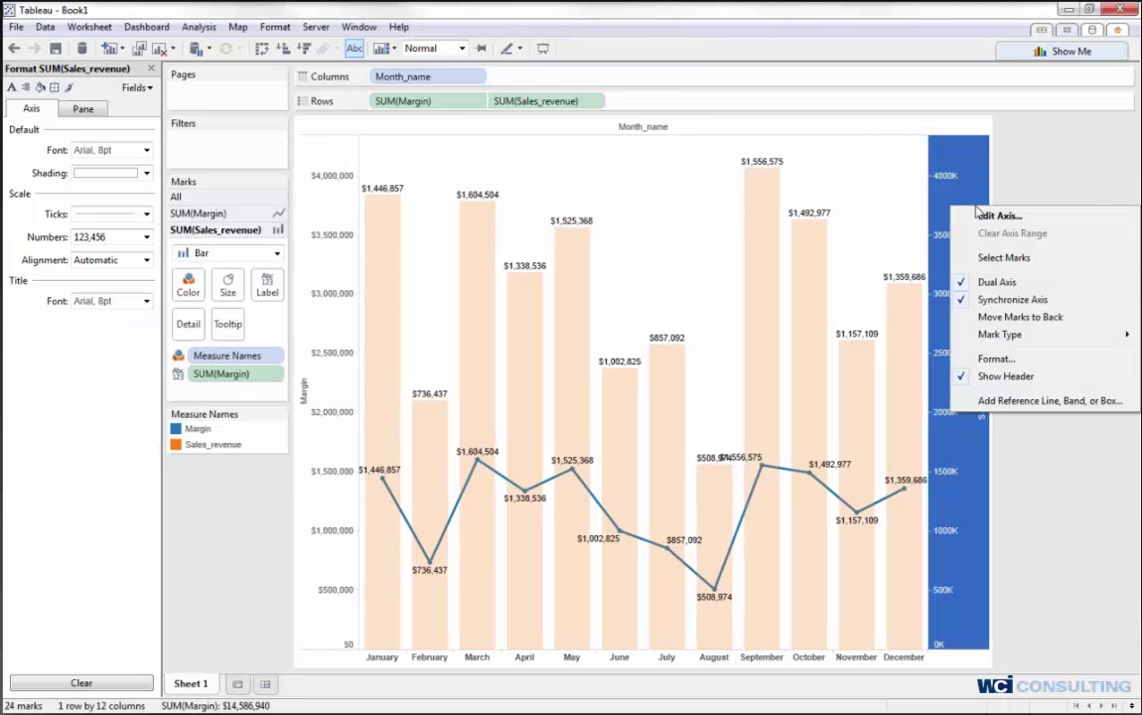
left_click(996, 359)
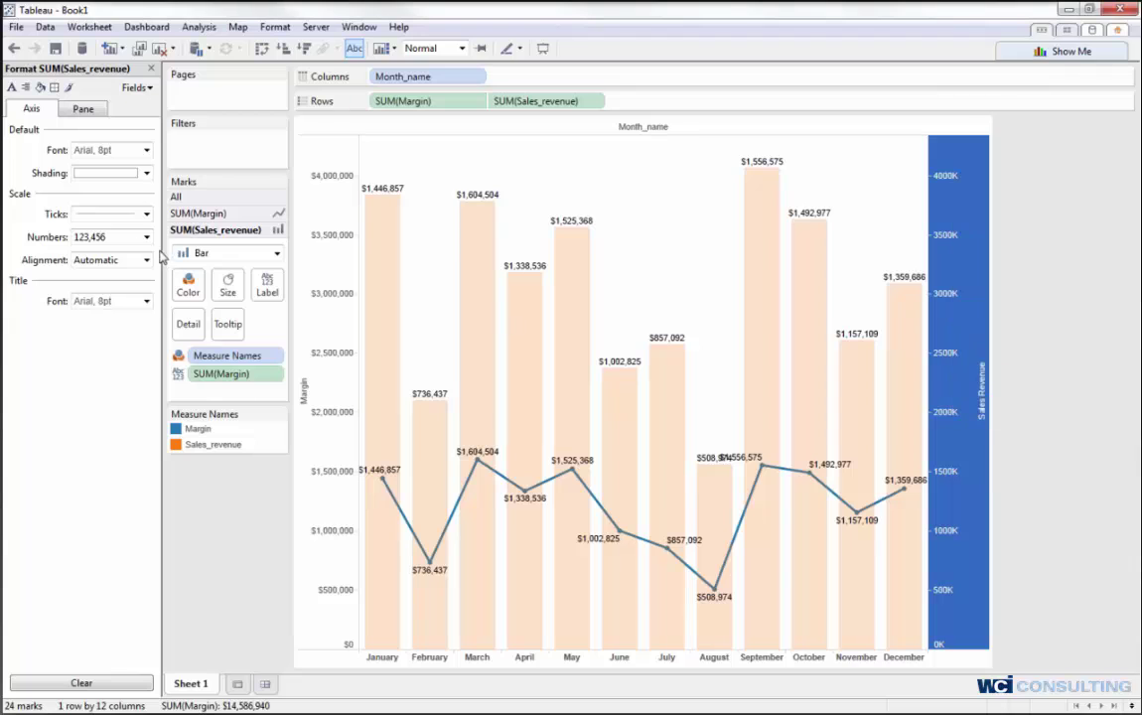
left_click(145, 238)
left_click(117, 304)
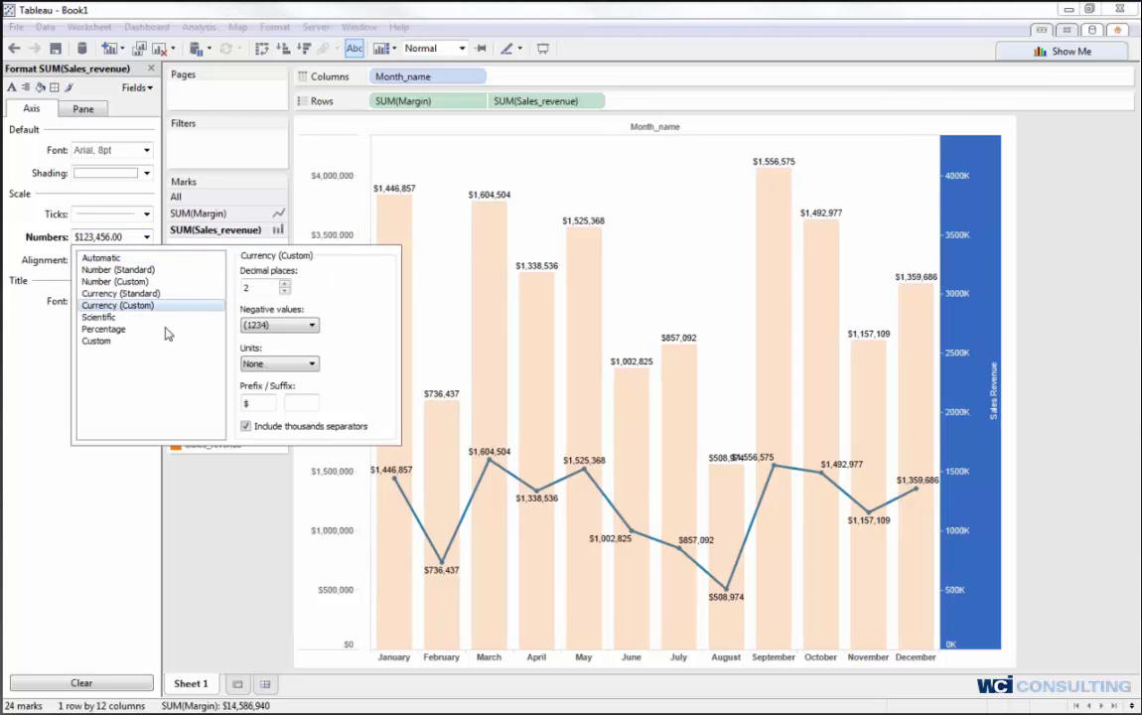
left_click(285, 291)
left_click(285, 291)
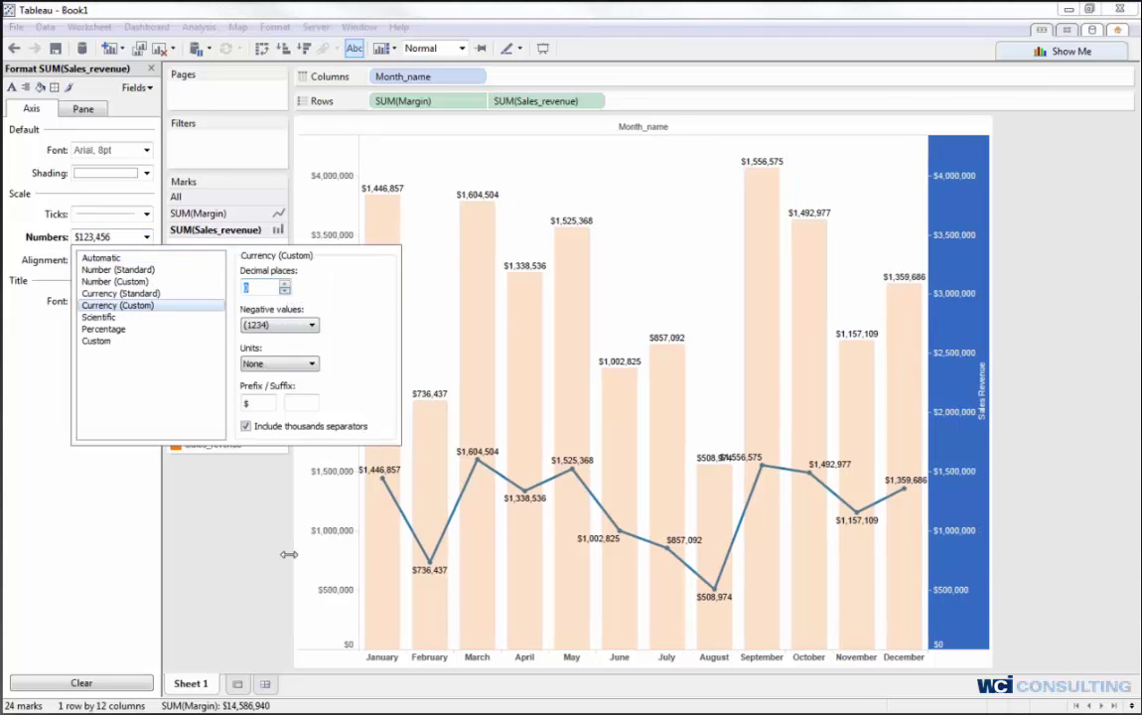
left_click(212, 526)
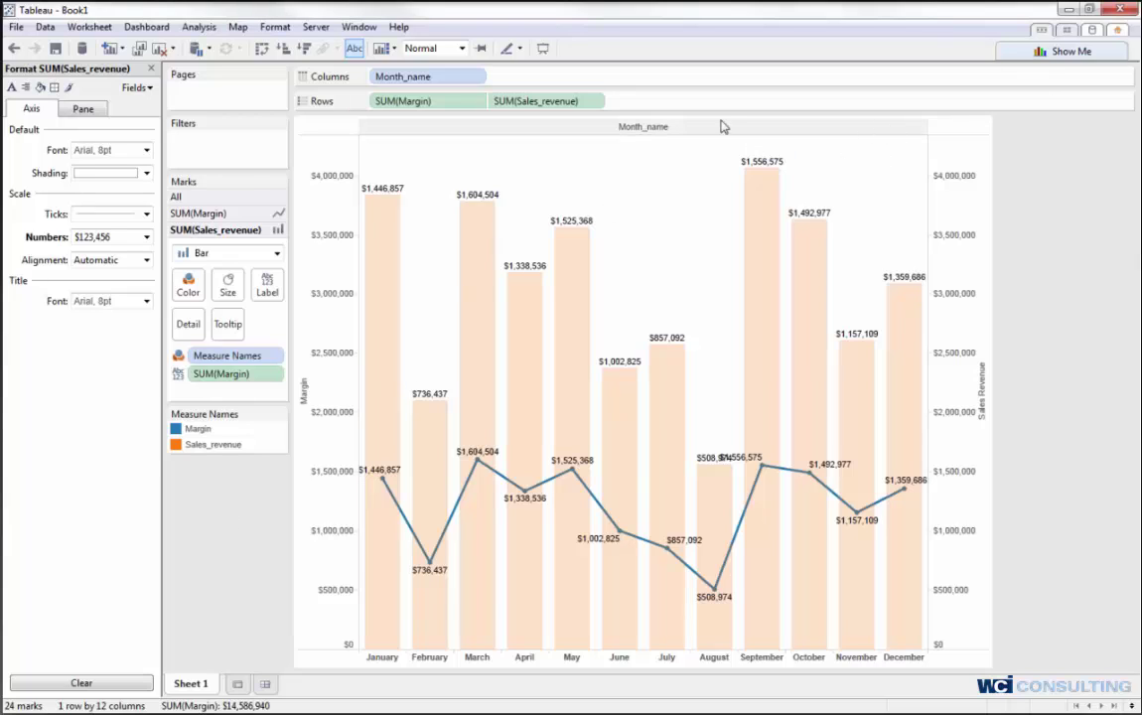
Rename the worksheet as "Sales & Margin for Store by Month" and hide the Month_name column field label above the chart
right_click(187, 692)
left_click(236, 513)
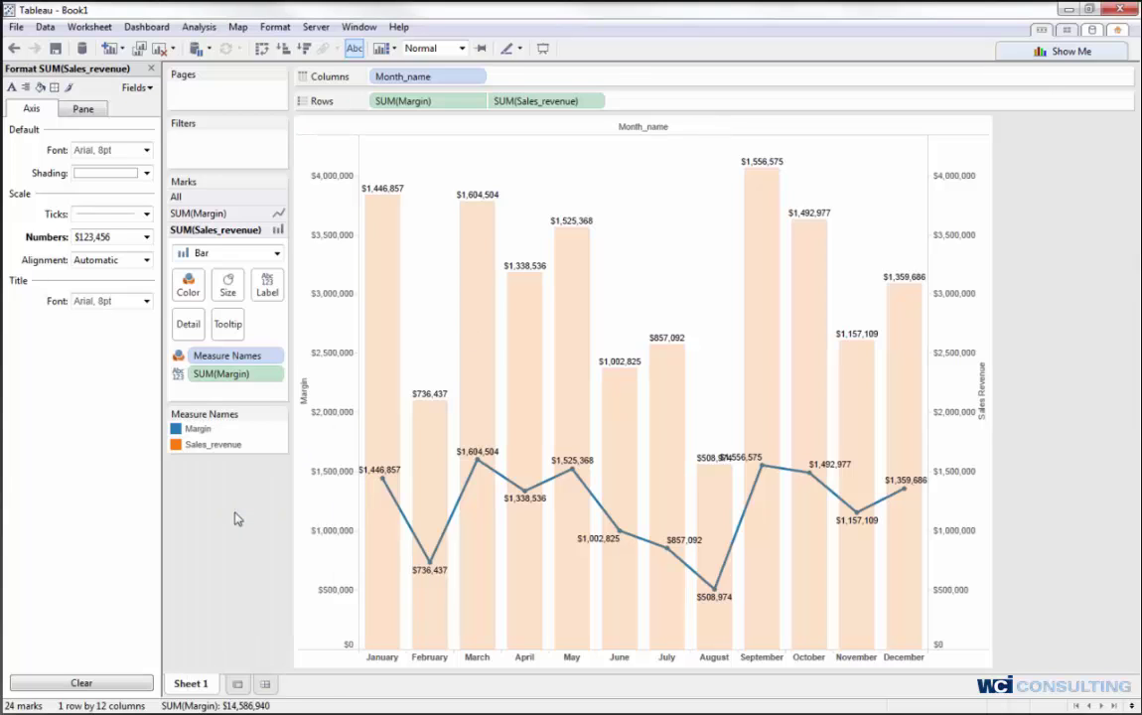
type("Sales & Margin")
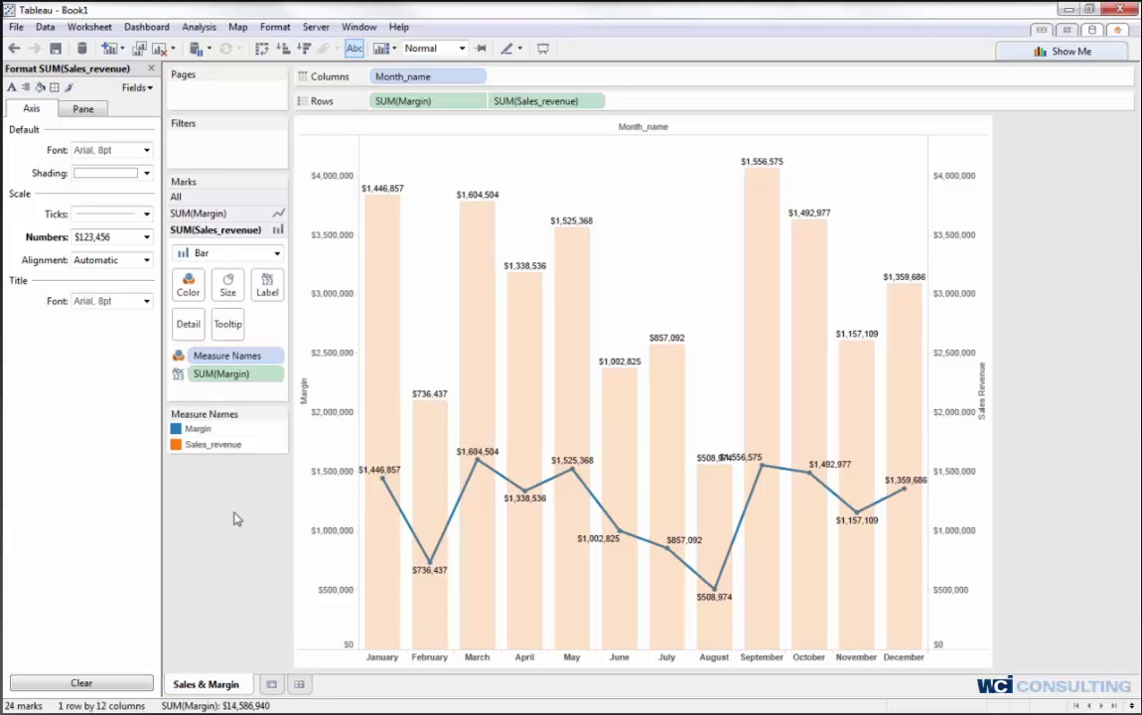
type(" for Store")
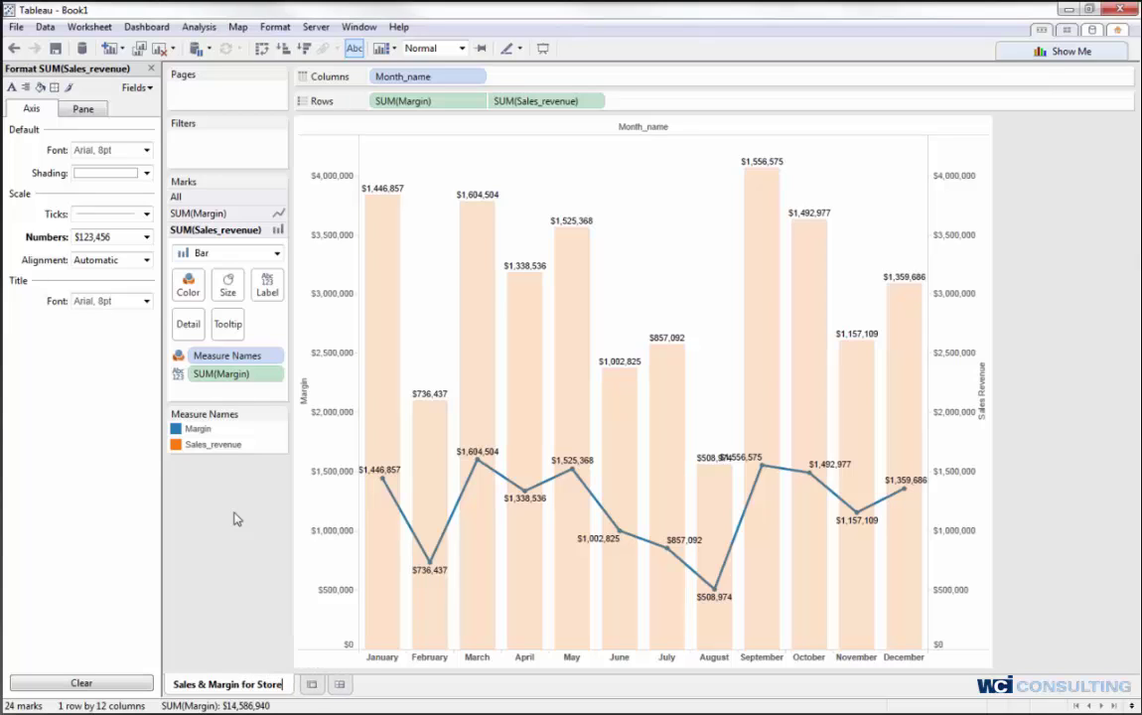
type(" by Mo")
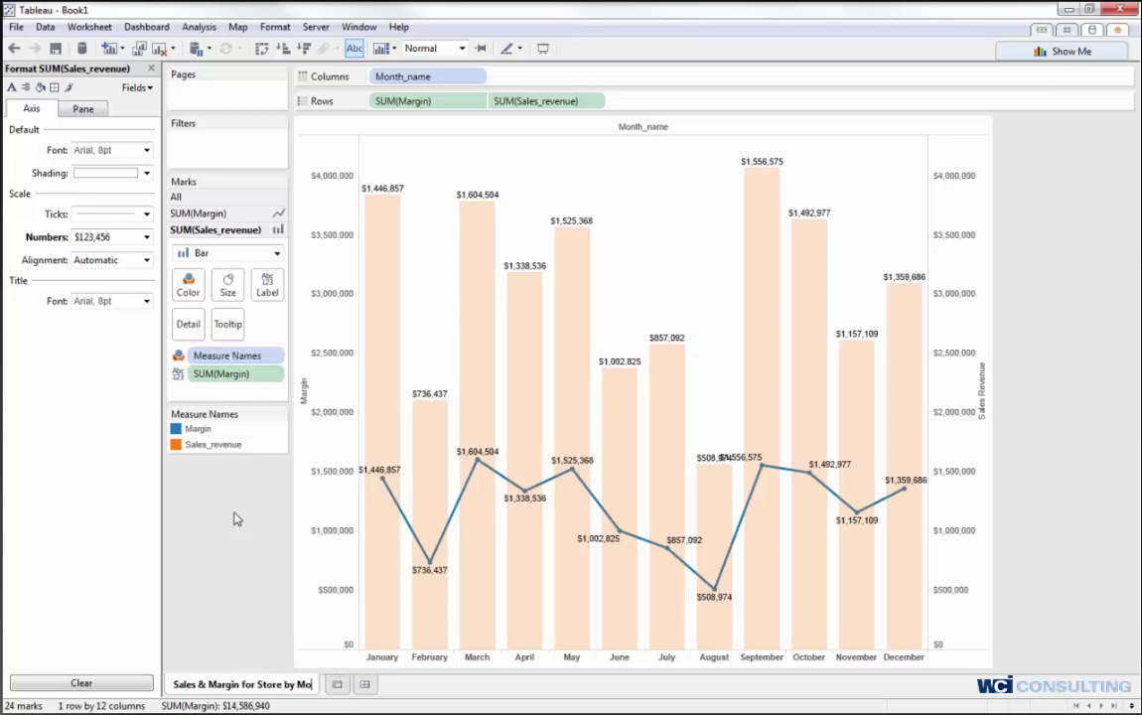
type("nth")
key("Return")
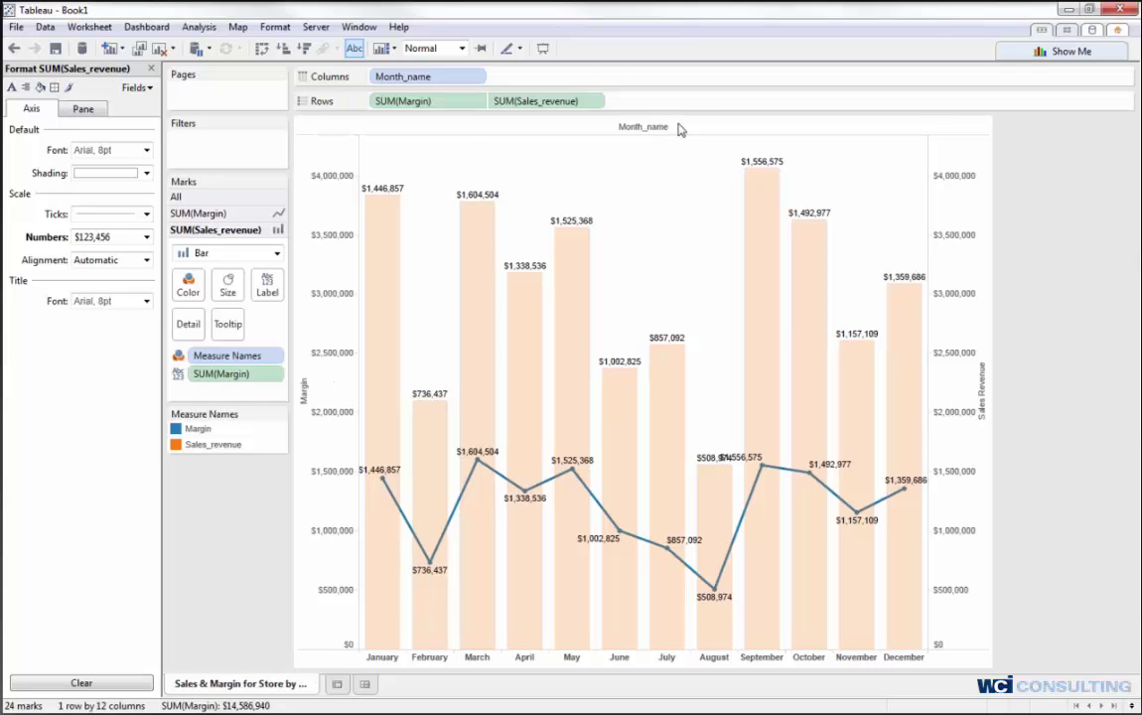
right_click(869, 128)
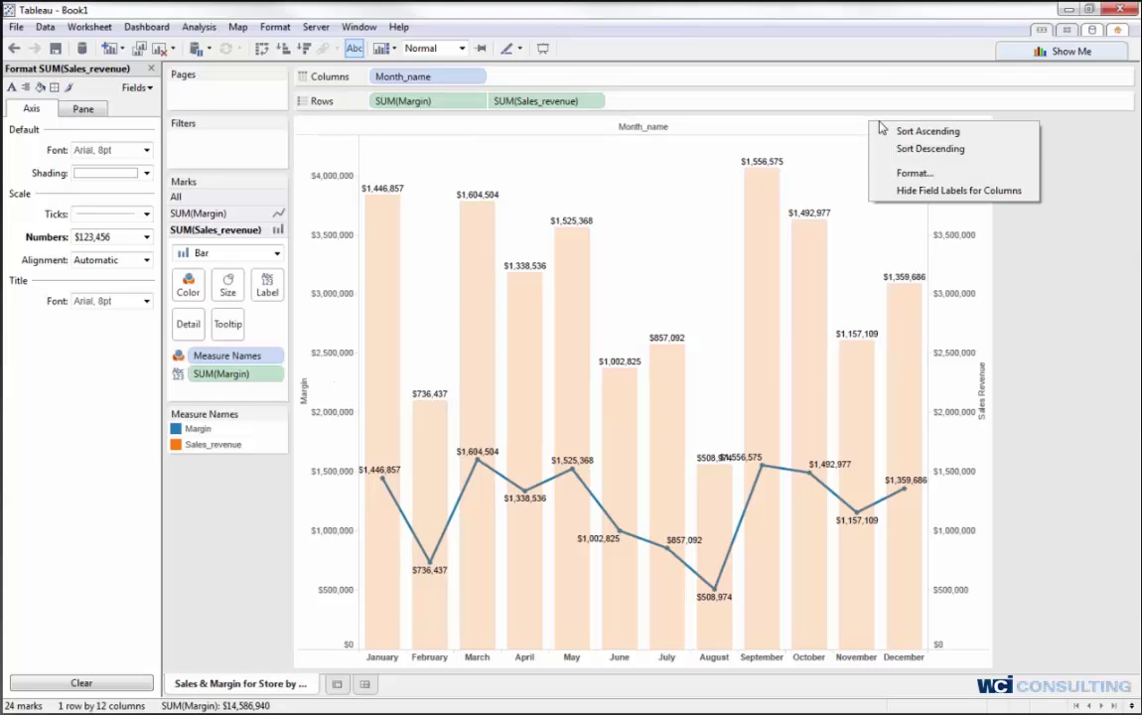
left_click(648, 359)
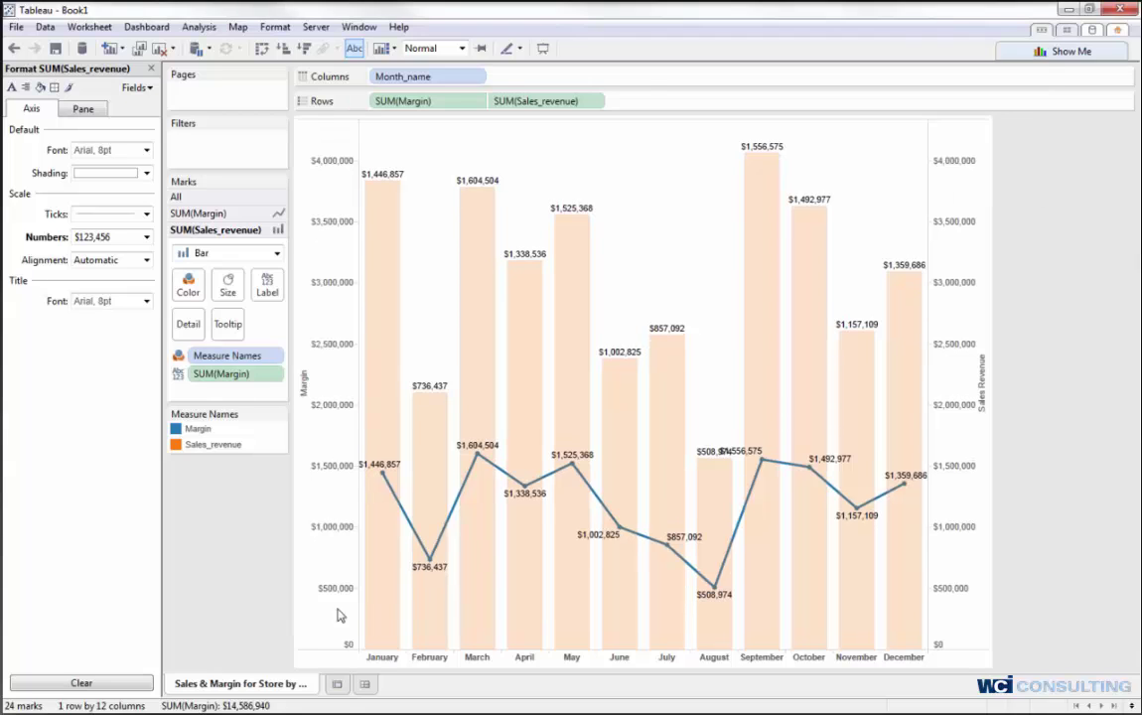
Build a highlight table of Quantity_sold by Store_name on a new worksheet, with the stores as rows
left_click(337, 684)
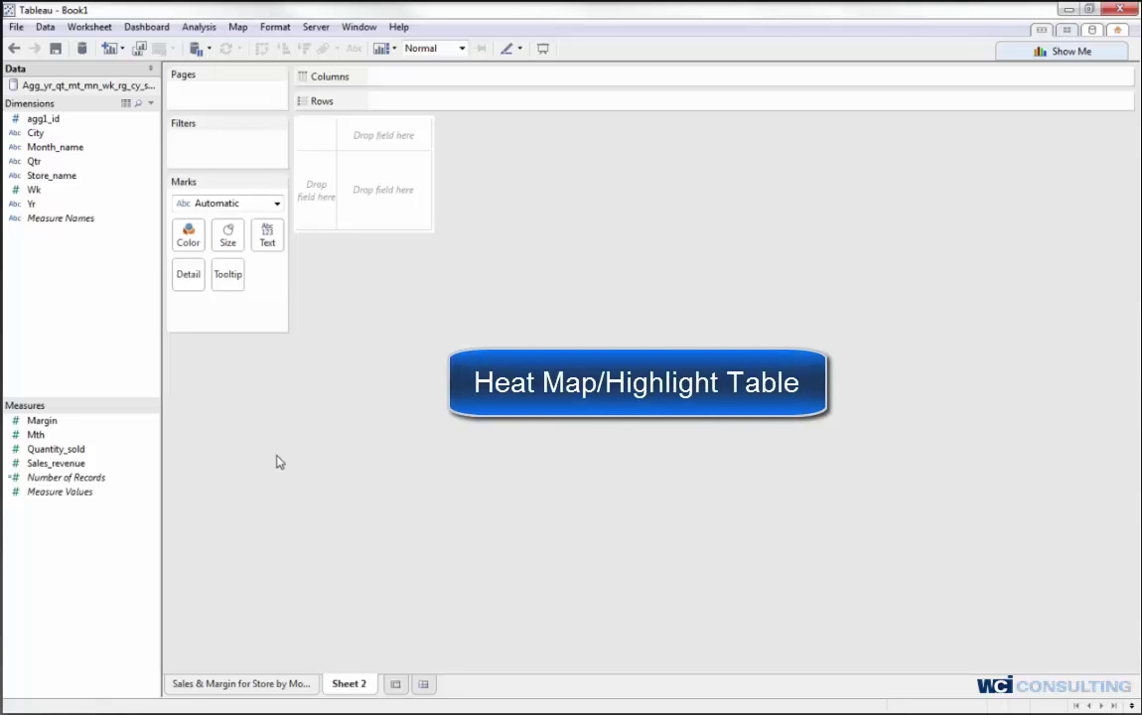
left_click_drag(56, 179, 441, 113)
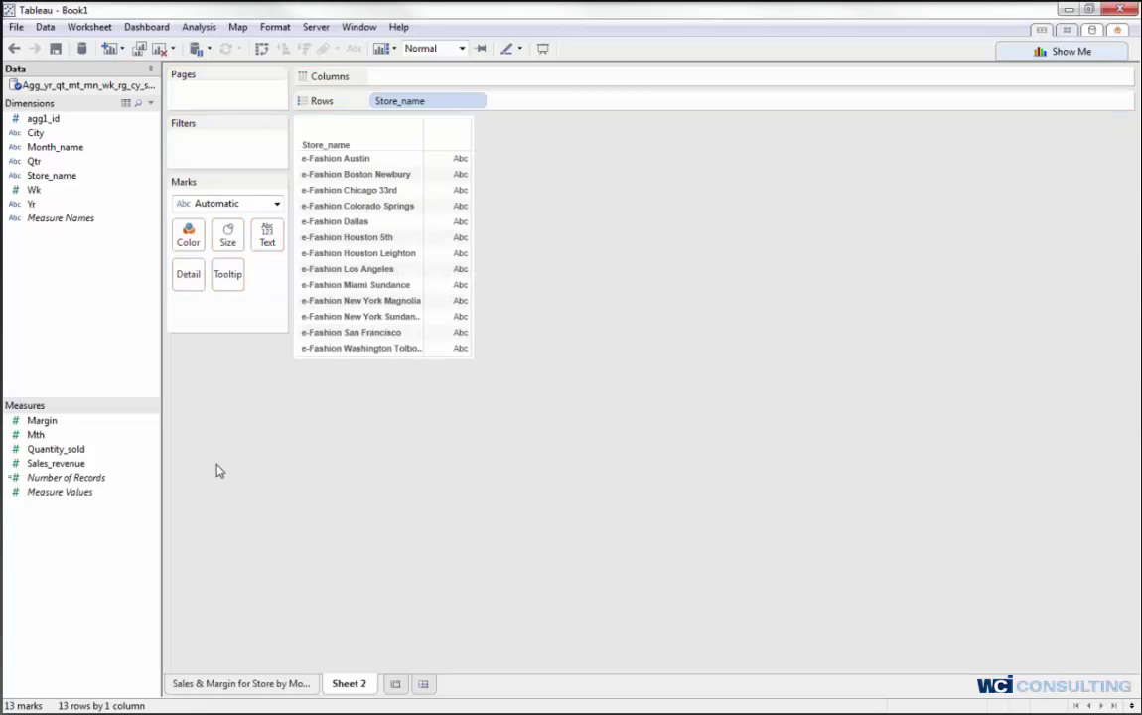
left_click_drag(61, 455, 571, 111)
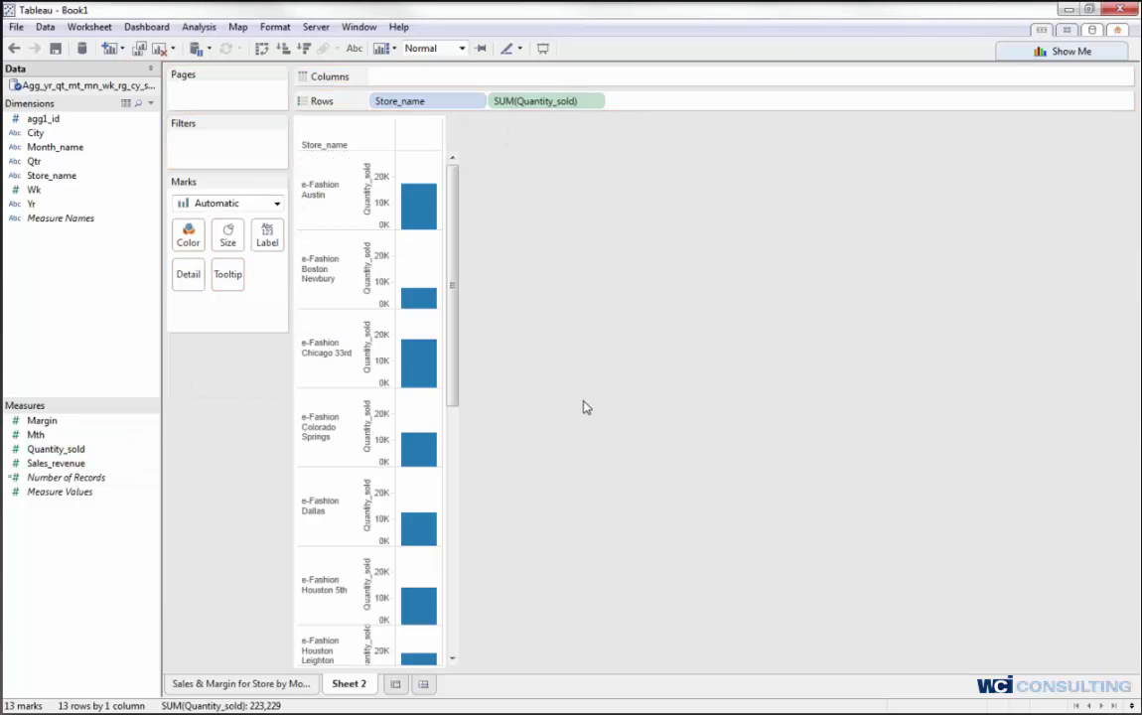
left_click(1067, 50)
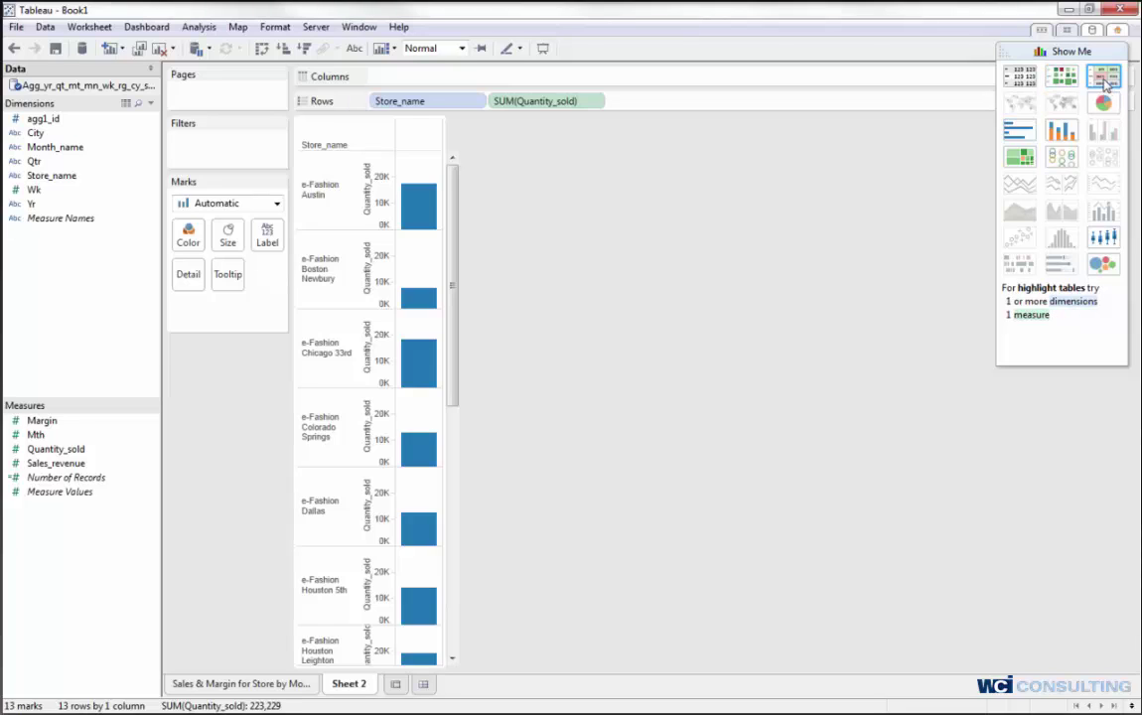
left_click(1104, 79)
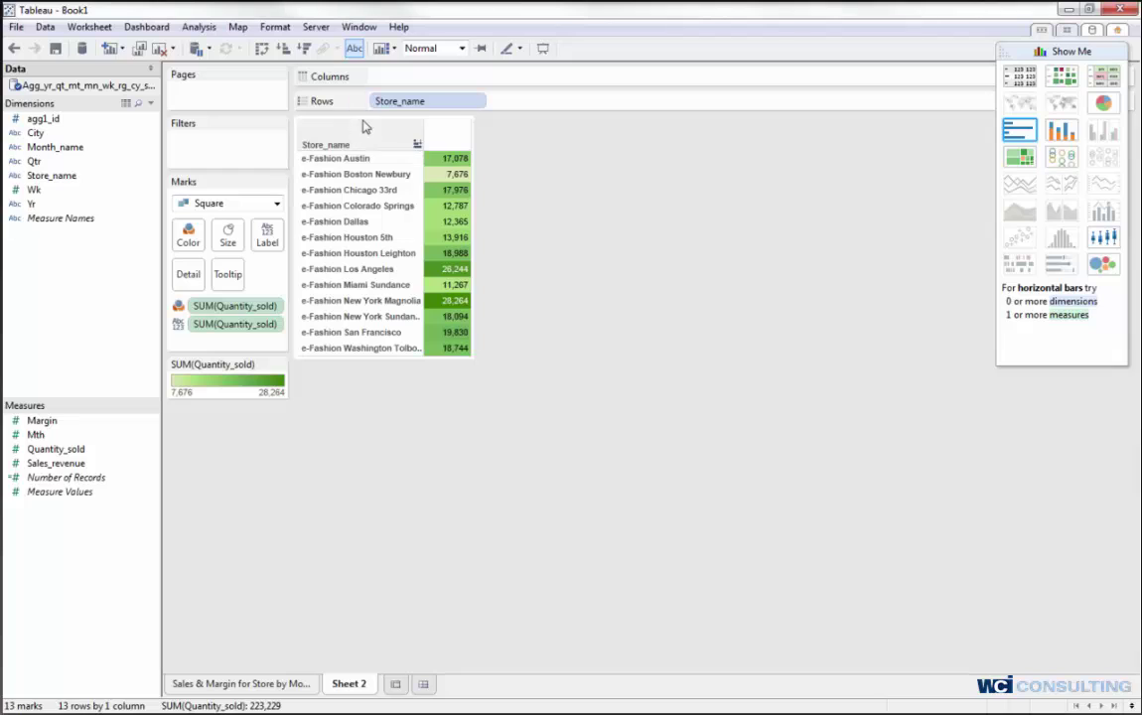
left_click(1047, 50)
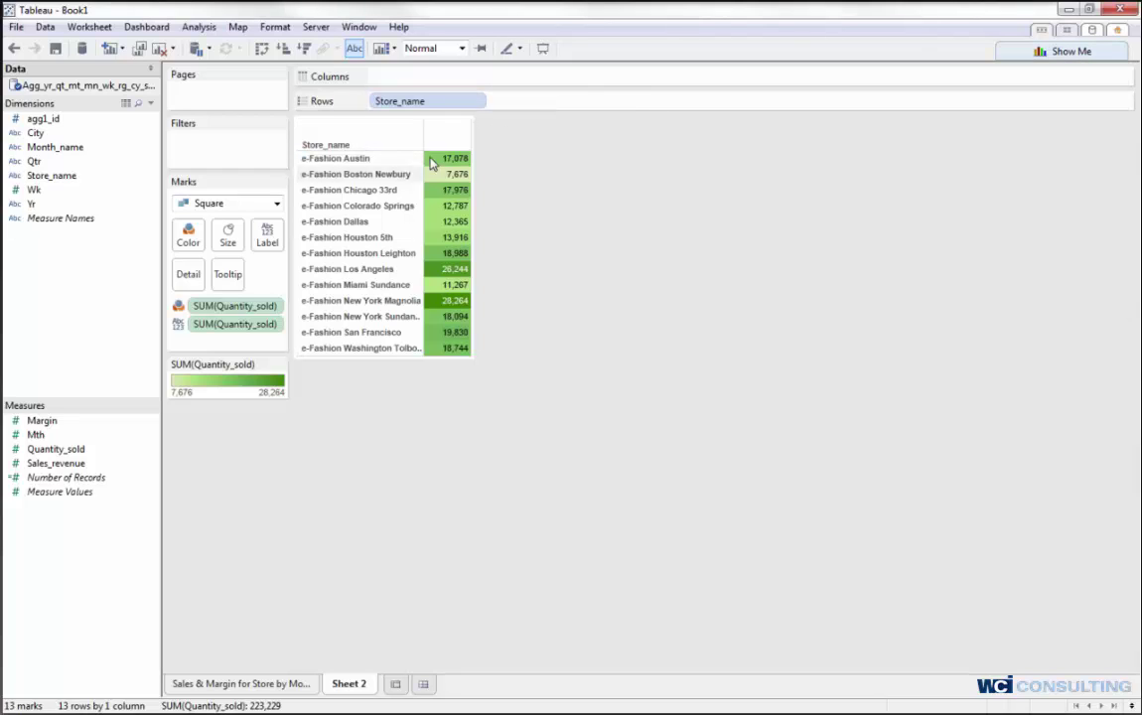
Color the Quantity_sold highlight table with the Orange-White-Blue Diverging palette, reversed
left_click(279, 366)
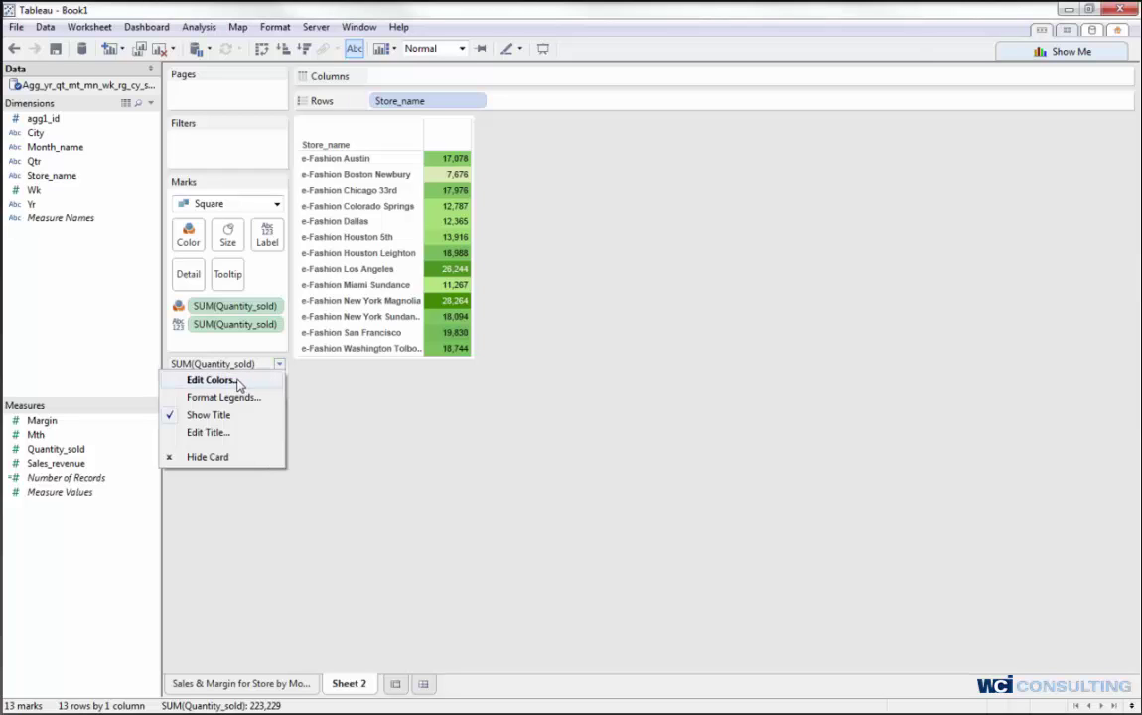
left_click(273, 382)
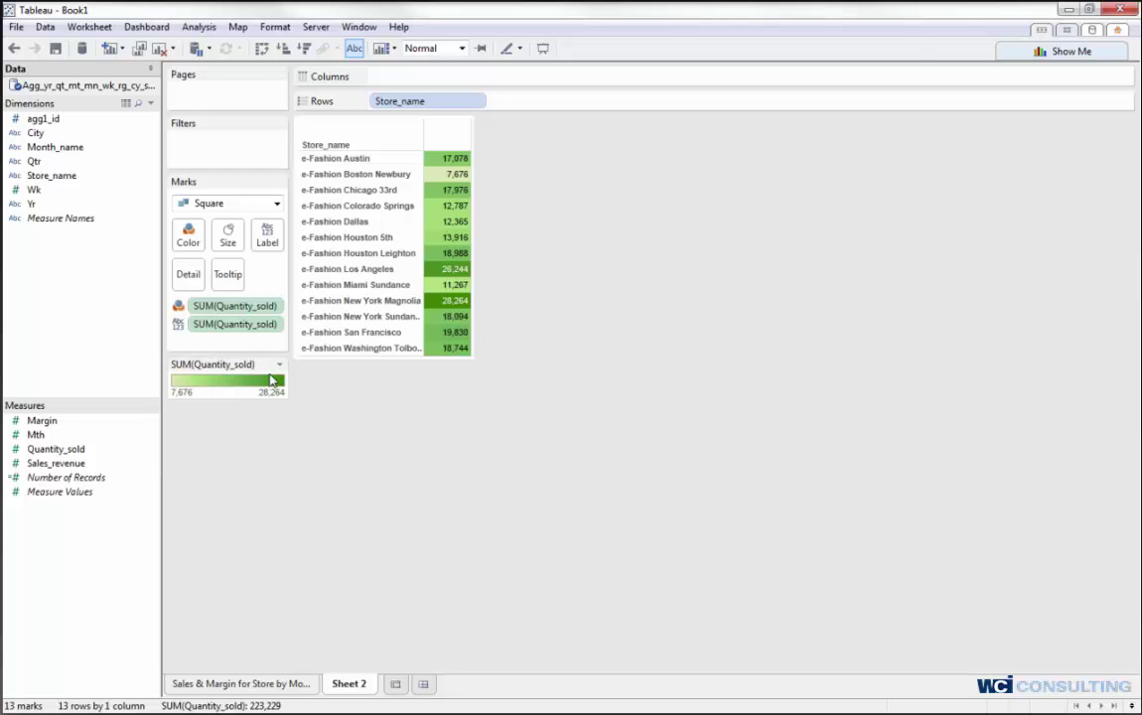
left_click(279, 364)
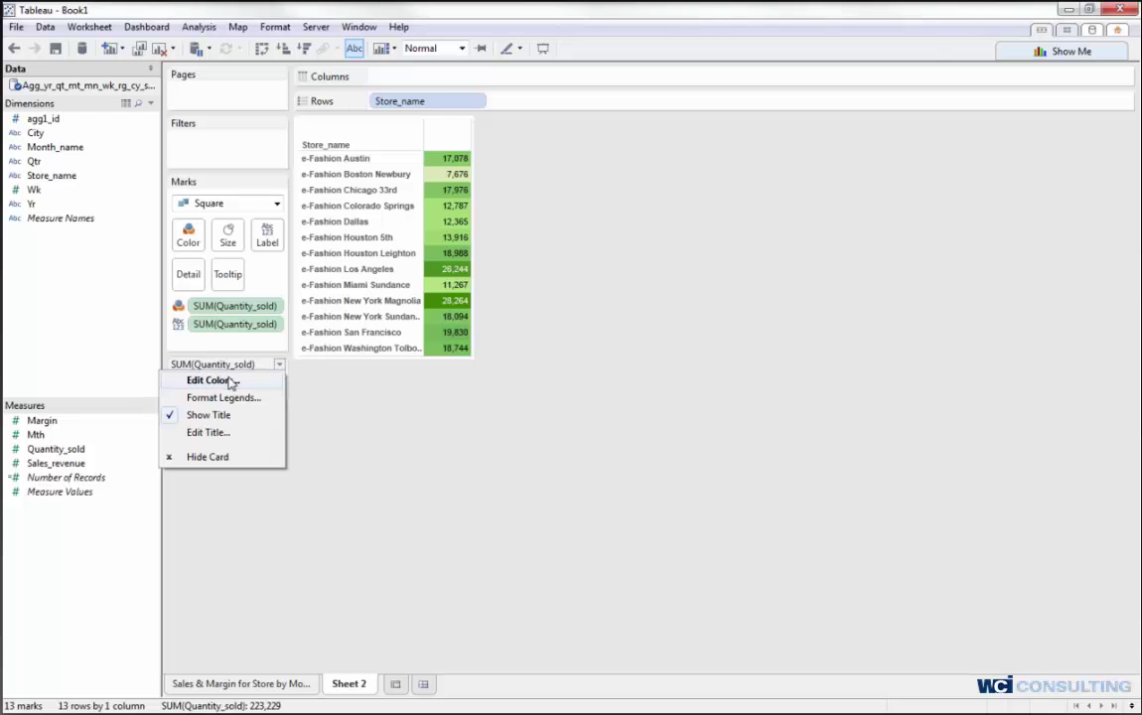
left_click(228, 383)
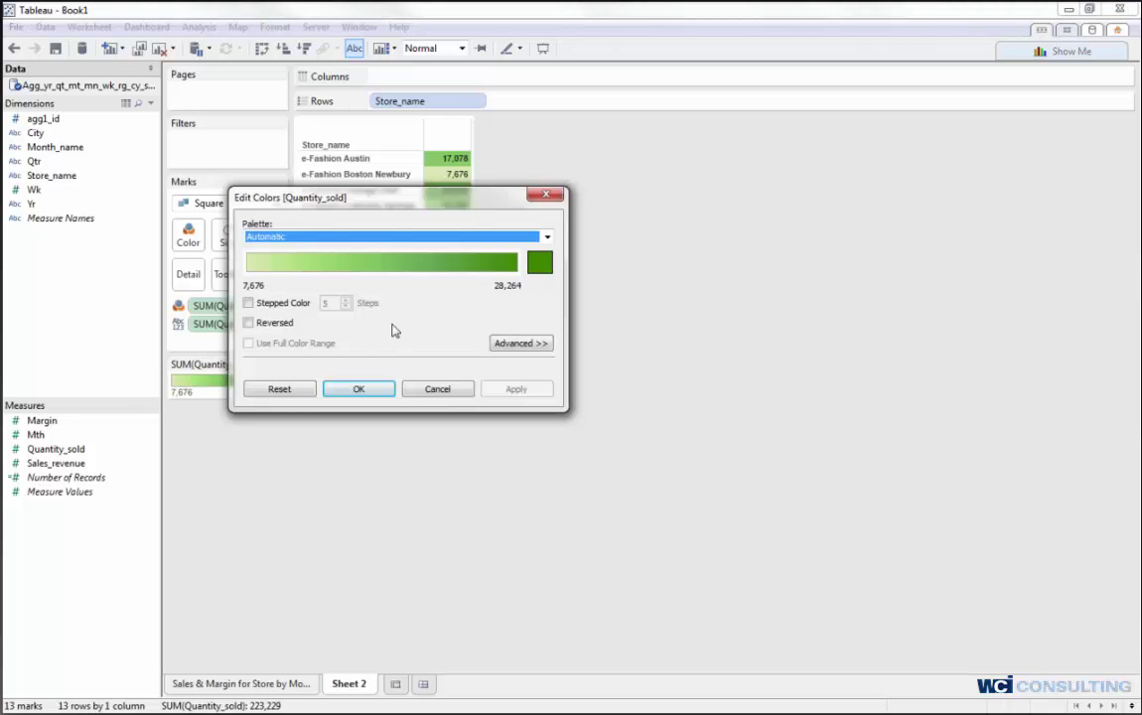
left_click(546, 236)
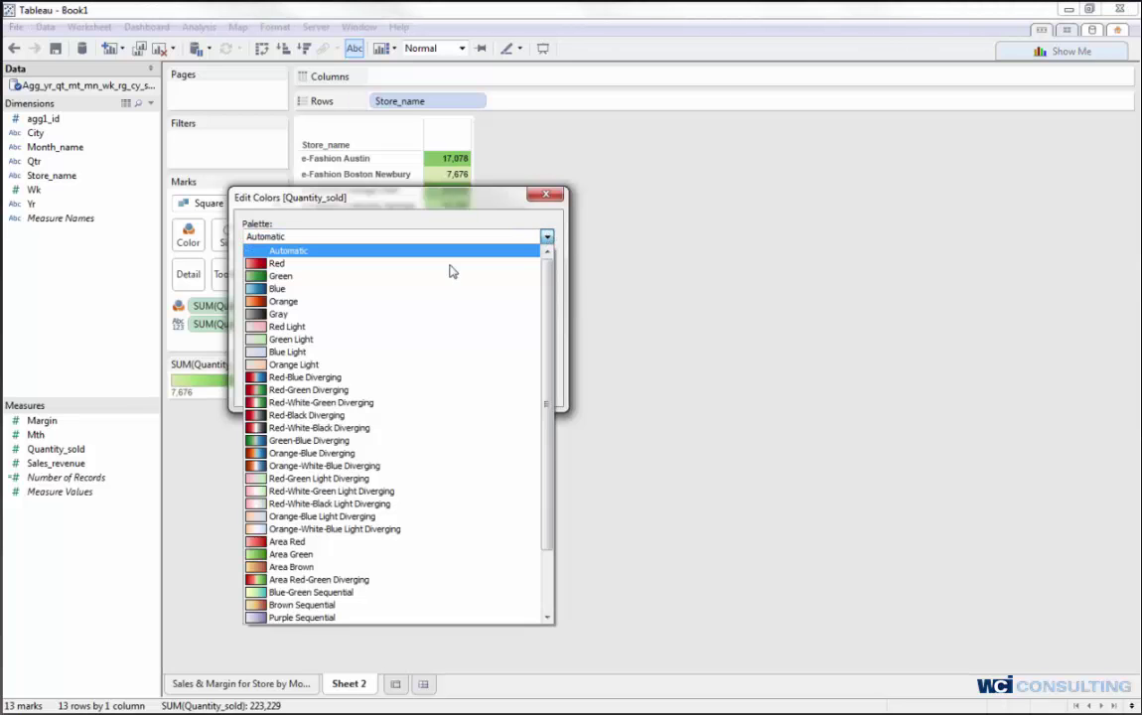
left_click(331, 467)
left_click(249, 324)
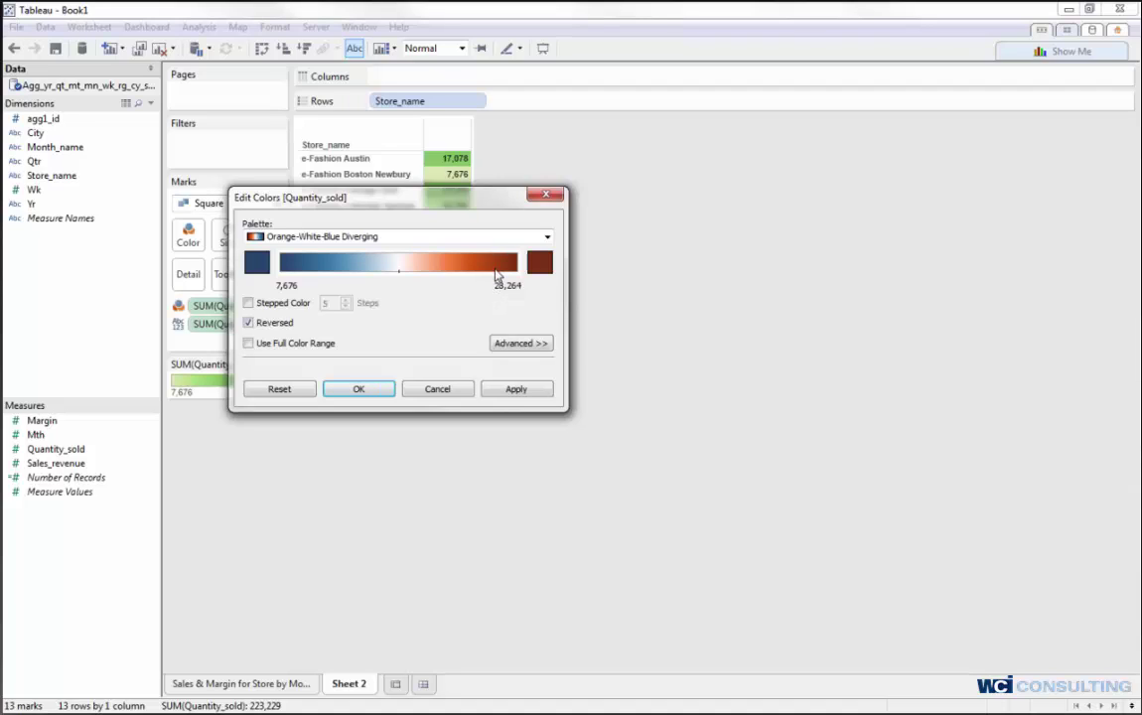
left_click(358, 390)
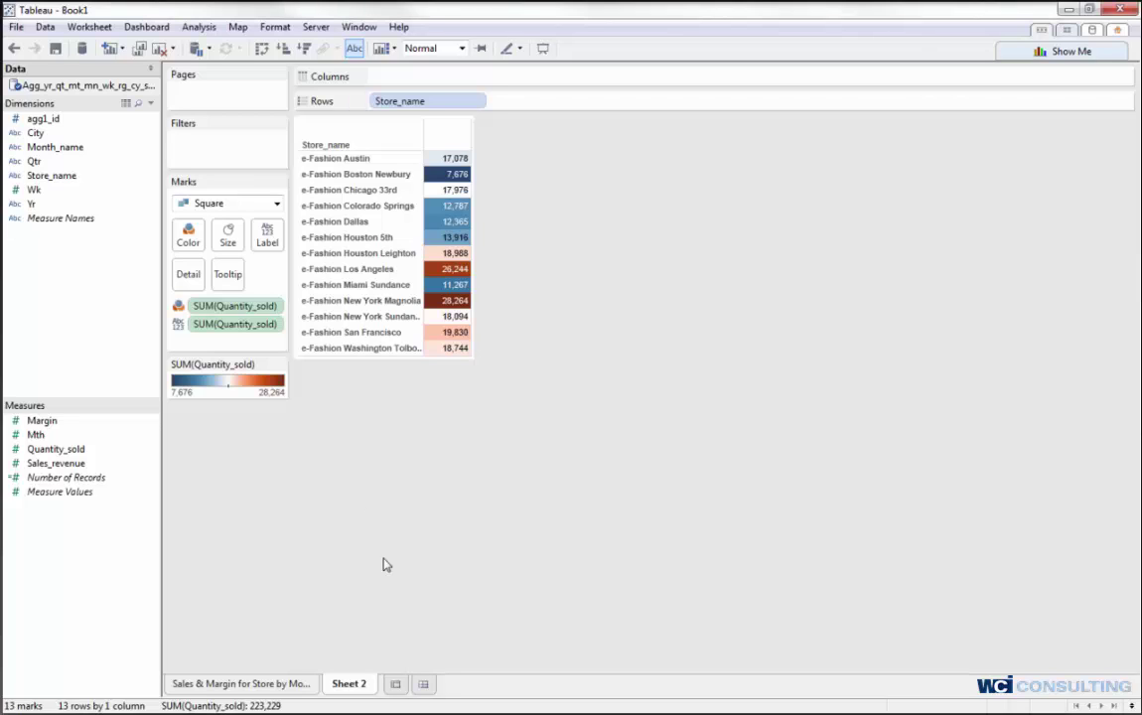
Rename the highlight table's worksheet as "Quantity Sold by Store"
right_click(358, 683)
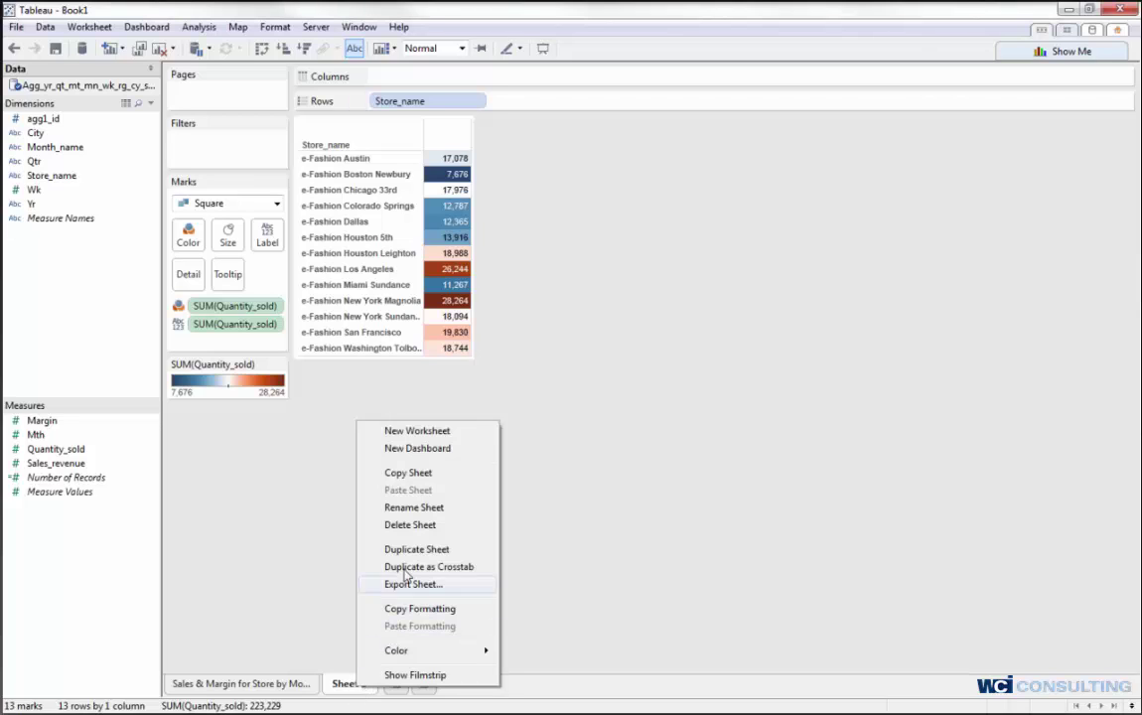
left_click(415, 508)
key("BackSpace")
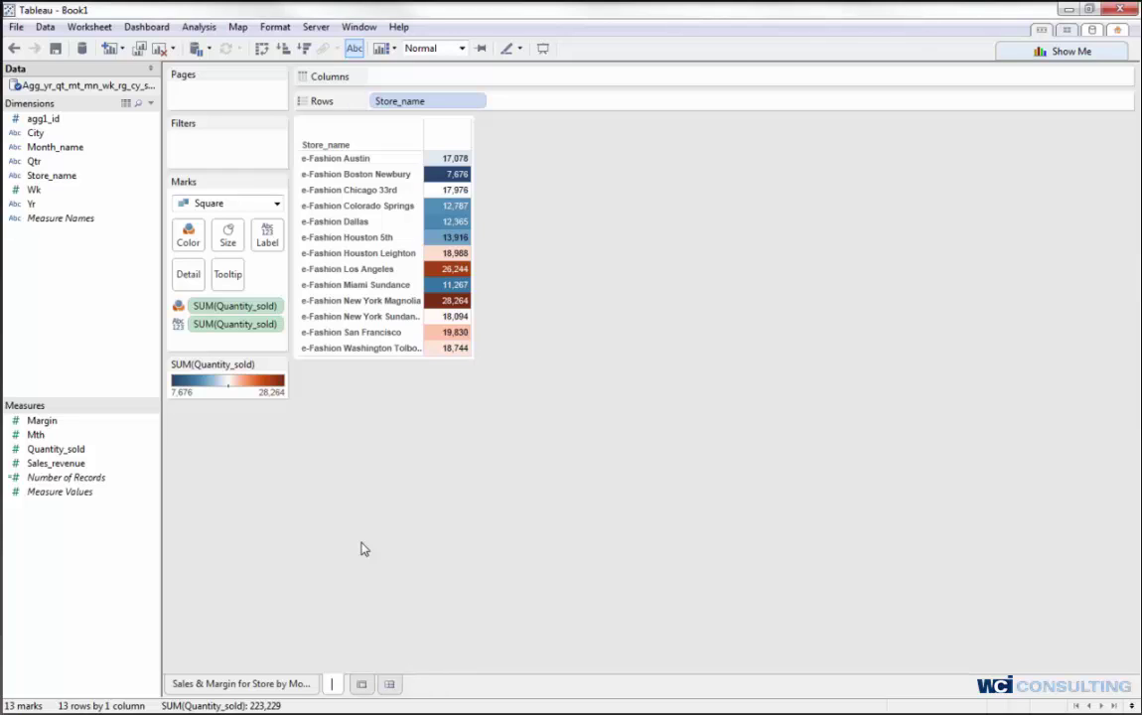
type("Quanti")
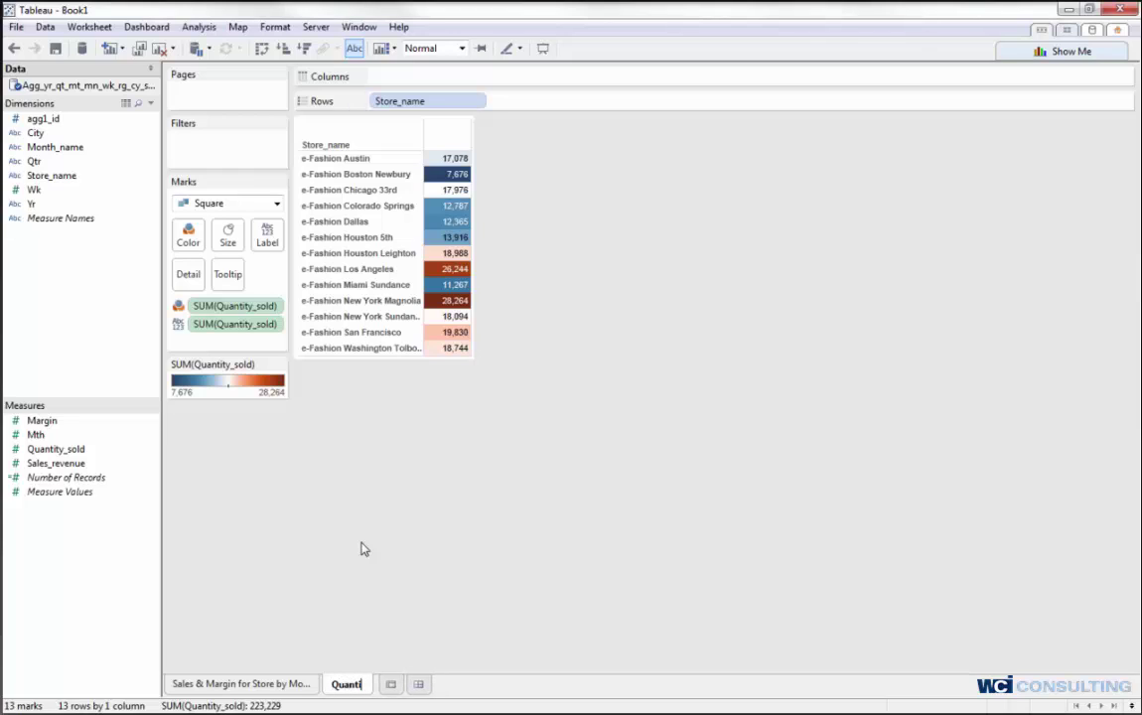
type("ty by")
key("BackSpace")
key("BackSpace")
key("BackSpace")
type("Sold by Store")
key("Return")
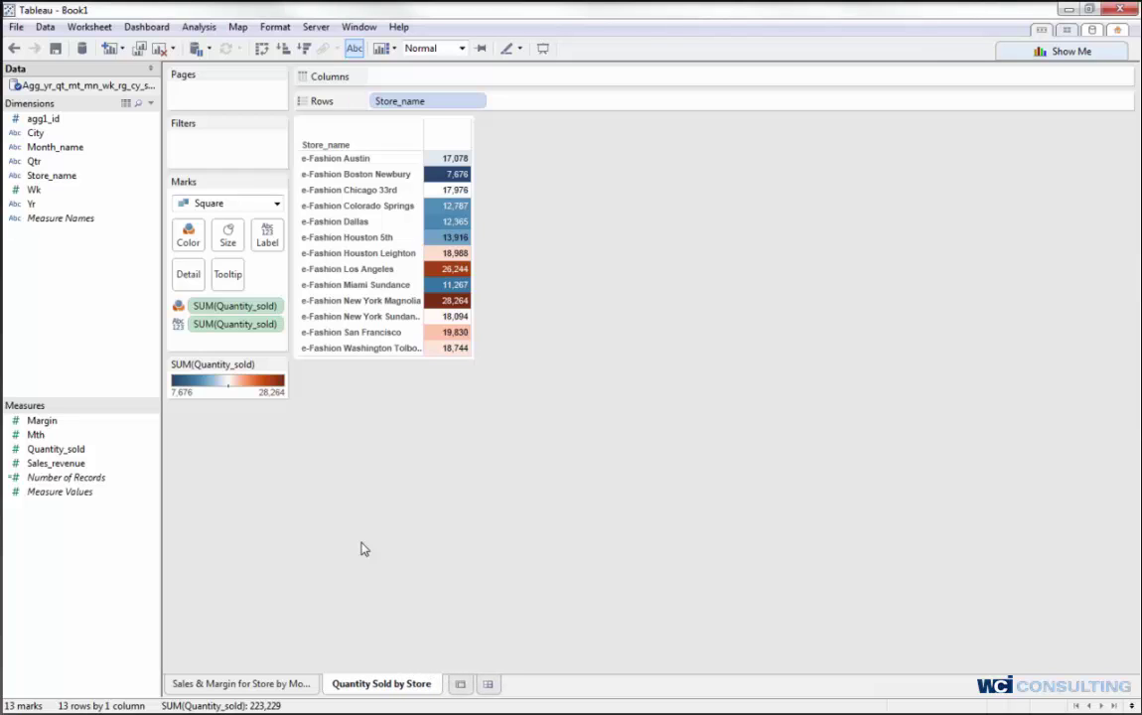
Build a treemap of Quantity_sold by Yr and Qtr on a new worksheet
left_click(461, 685)
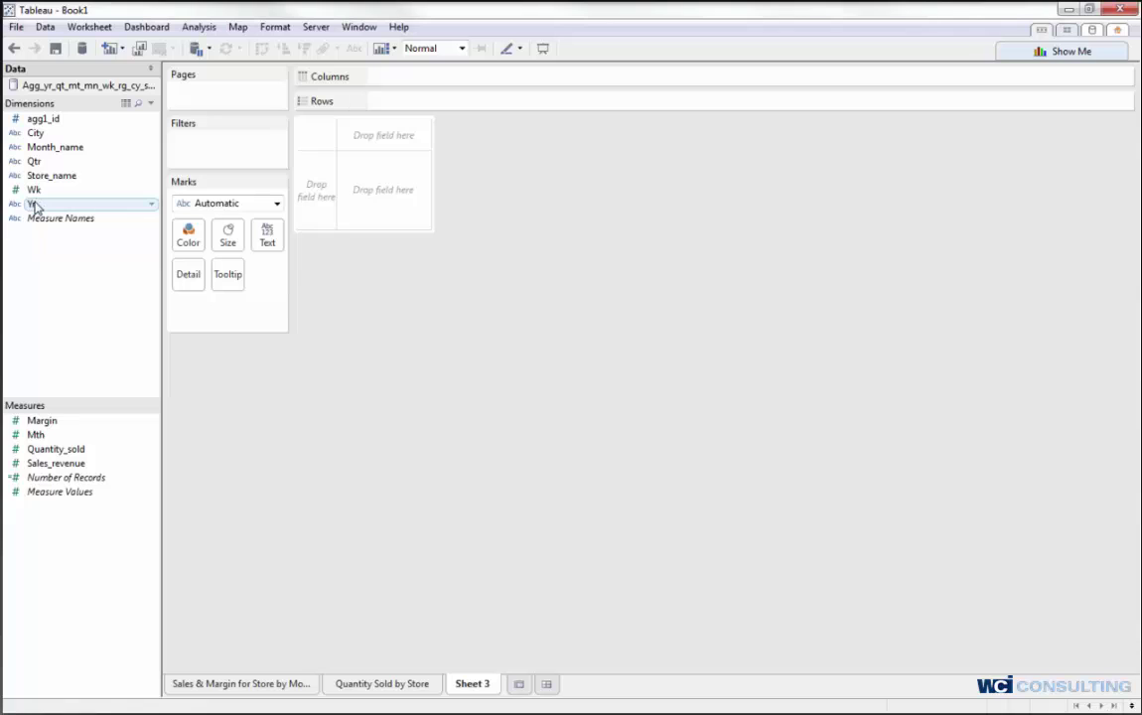
left_click_drag(35, 204, 451, 107)
left_click_drag(34, 161, 548, 122)
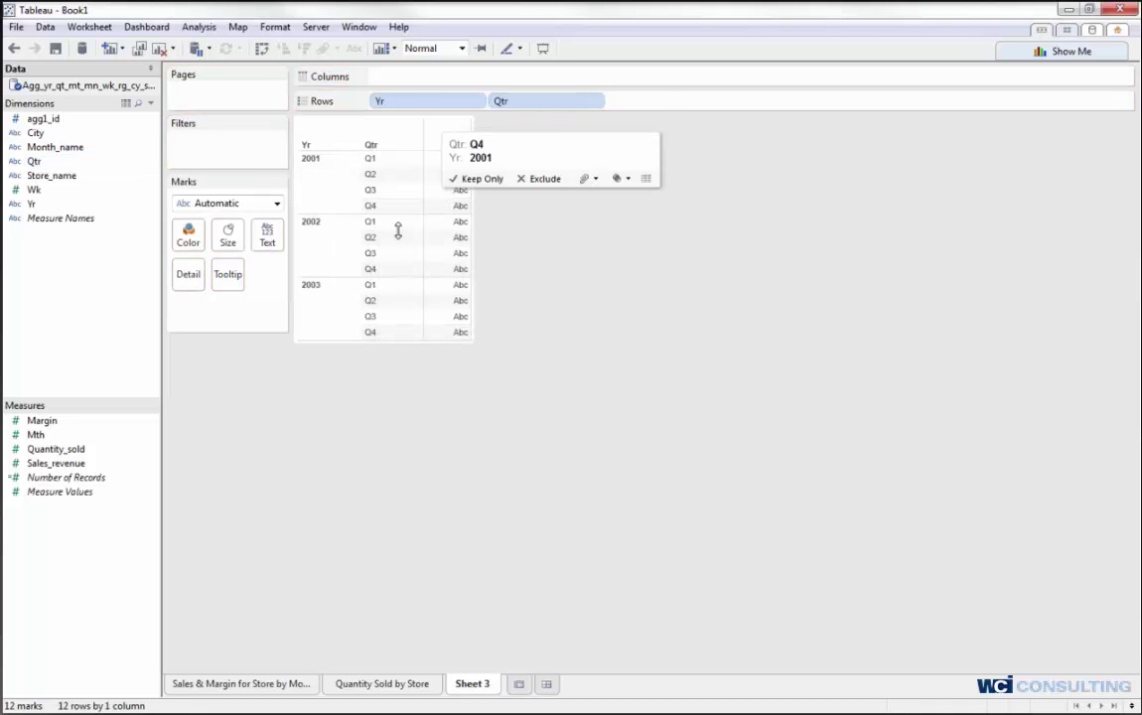
left_click_drag(59, 449, 717, 109)
left_click(1039, 51)
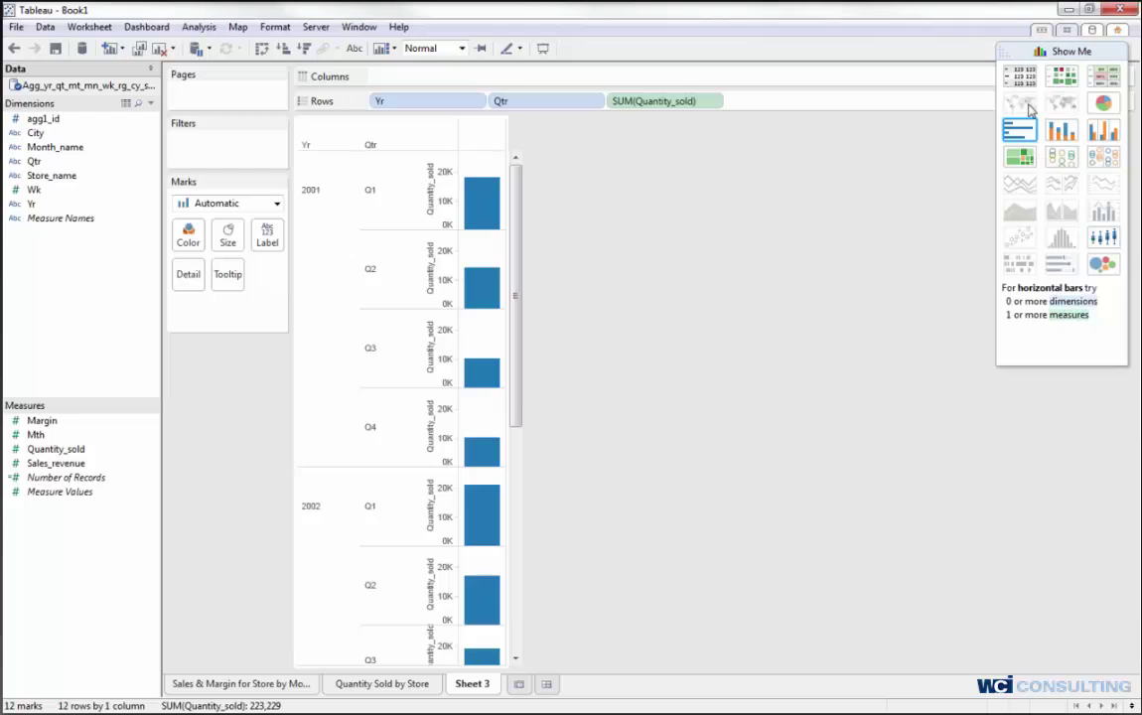
left_click(1020, 159)
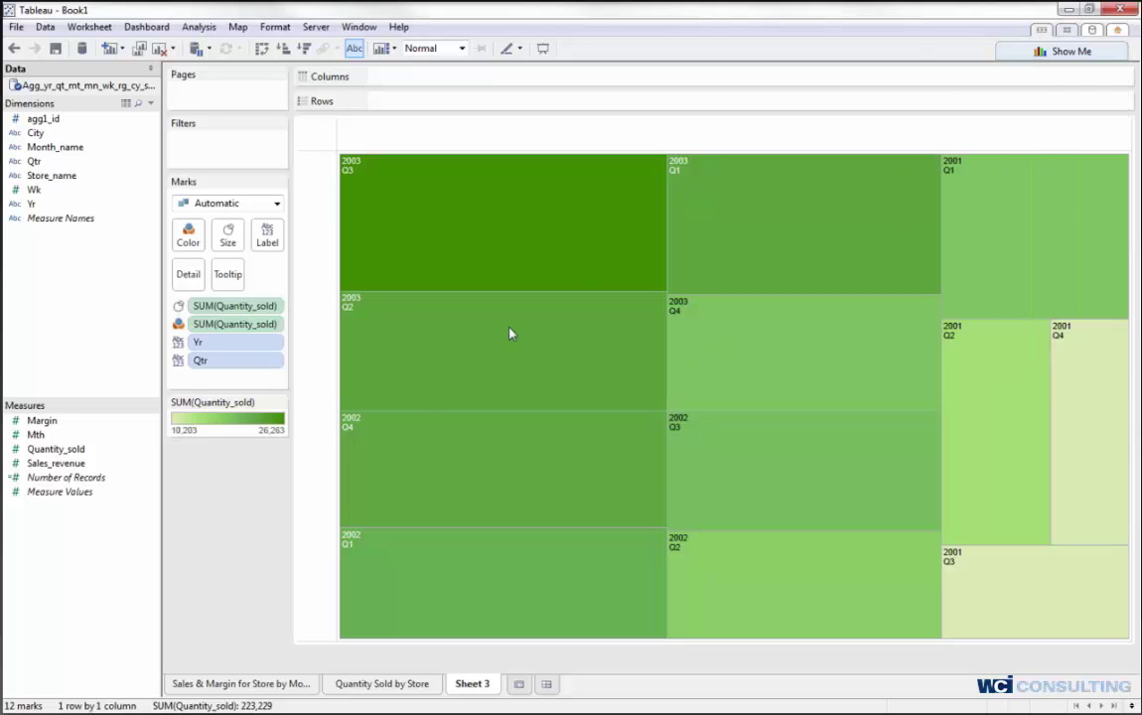
Color the Quantity_sold treemap with the Orange-White-Blue Diverging palette, reversed
left_click(279, 402)
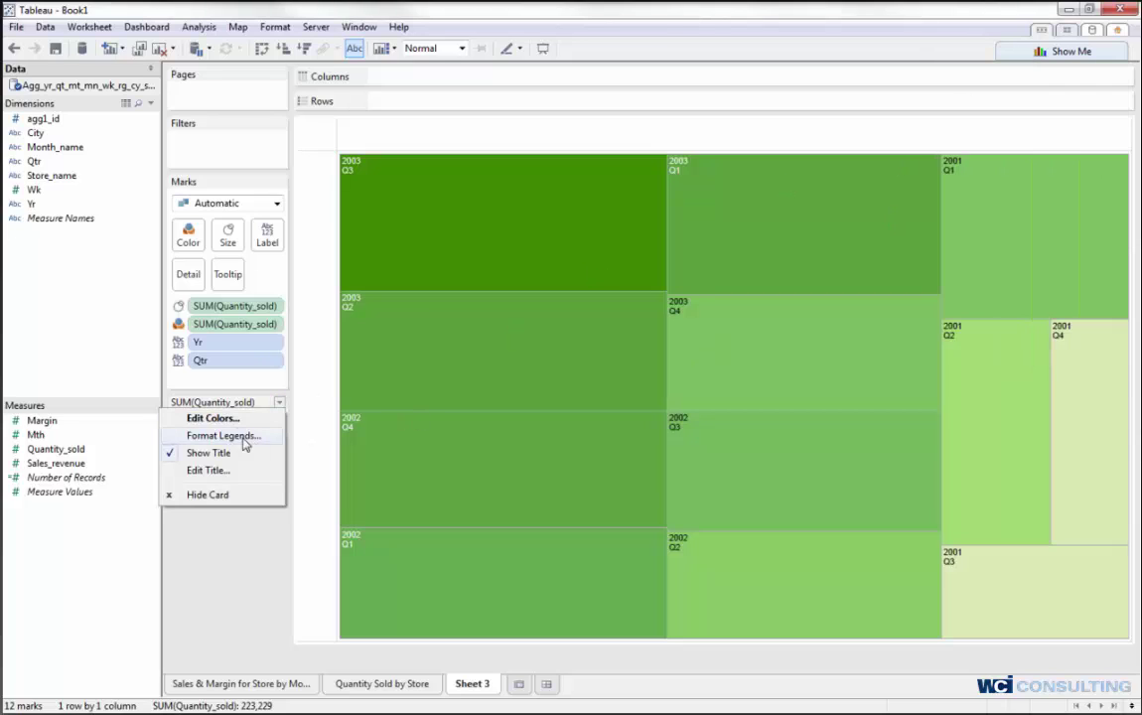
left_click(213, 418)
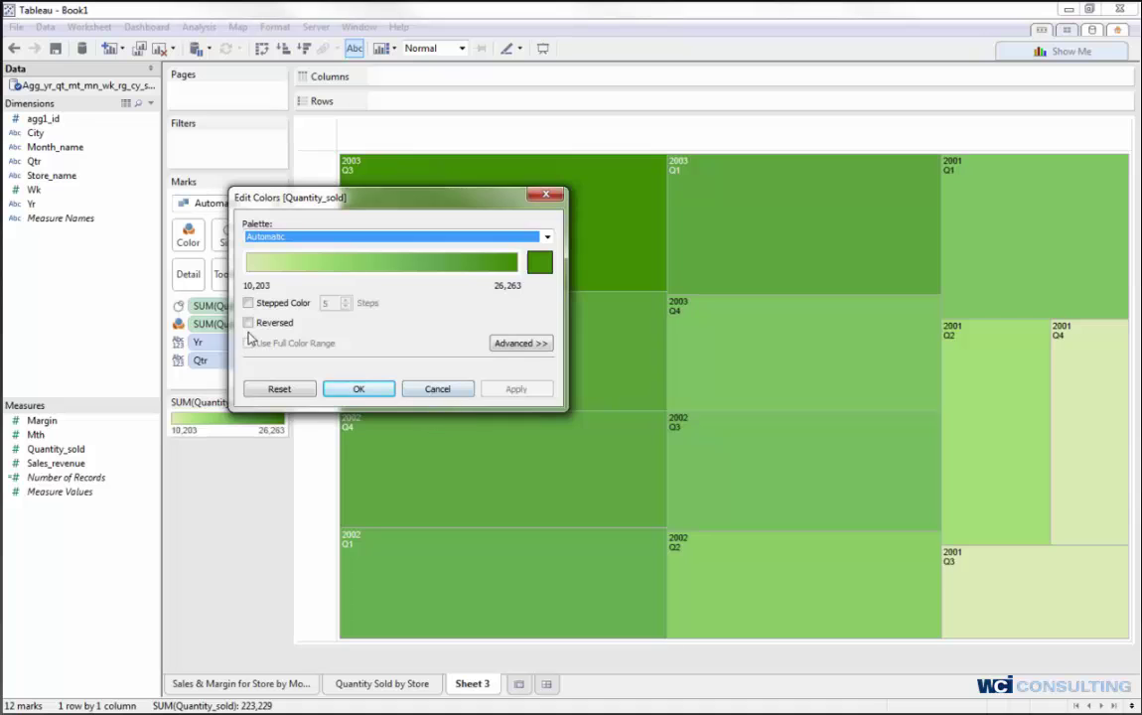
left_click(248, 324)
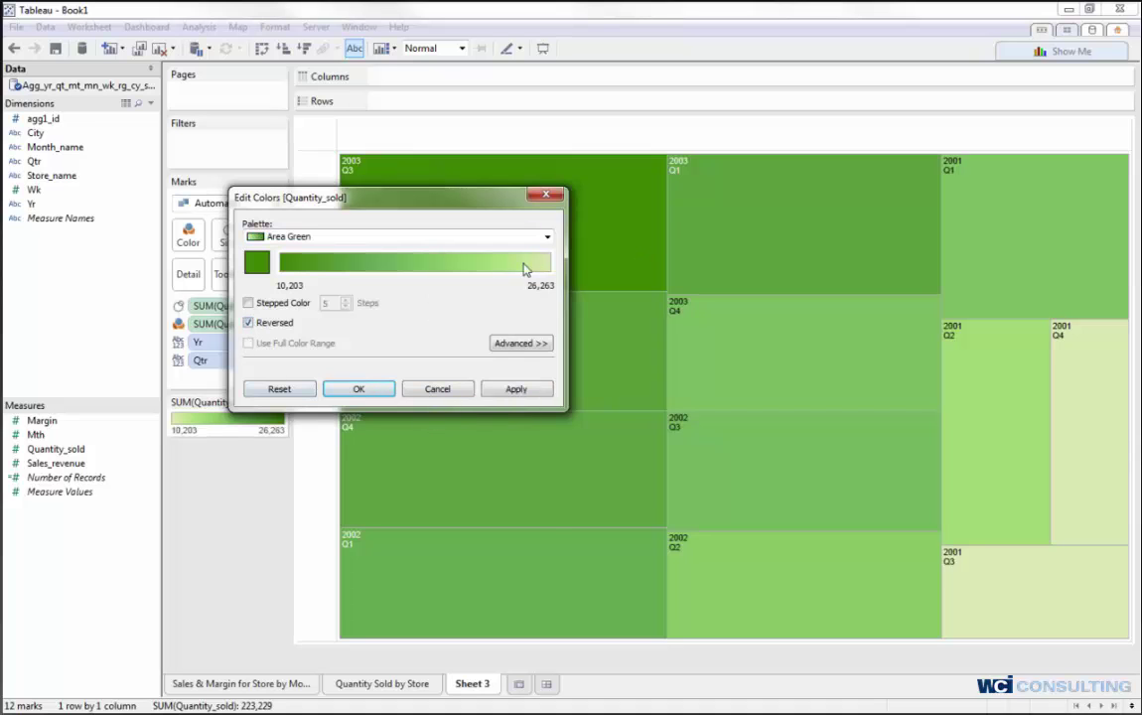
left_click(547, 236)
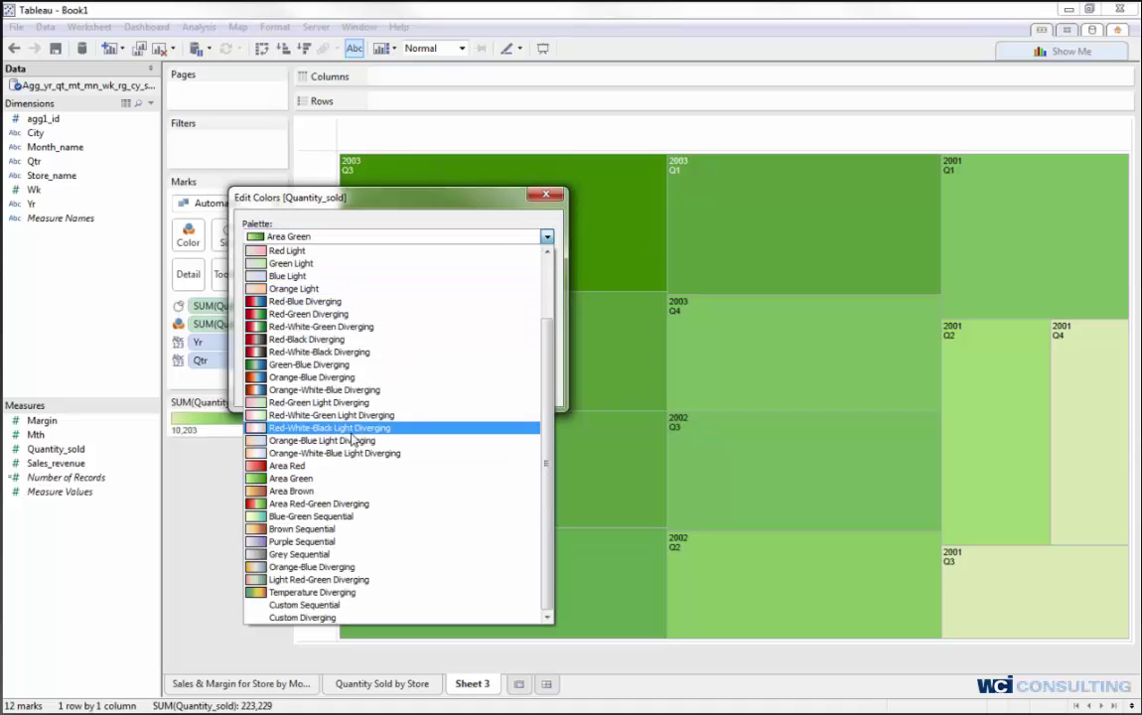
left_click(334, 392)
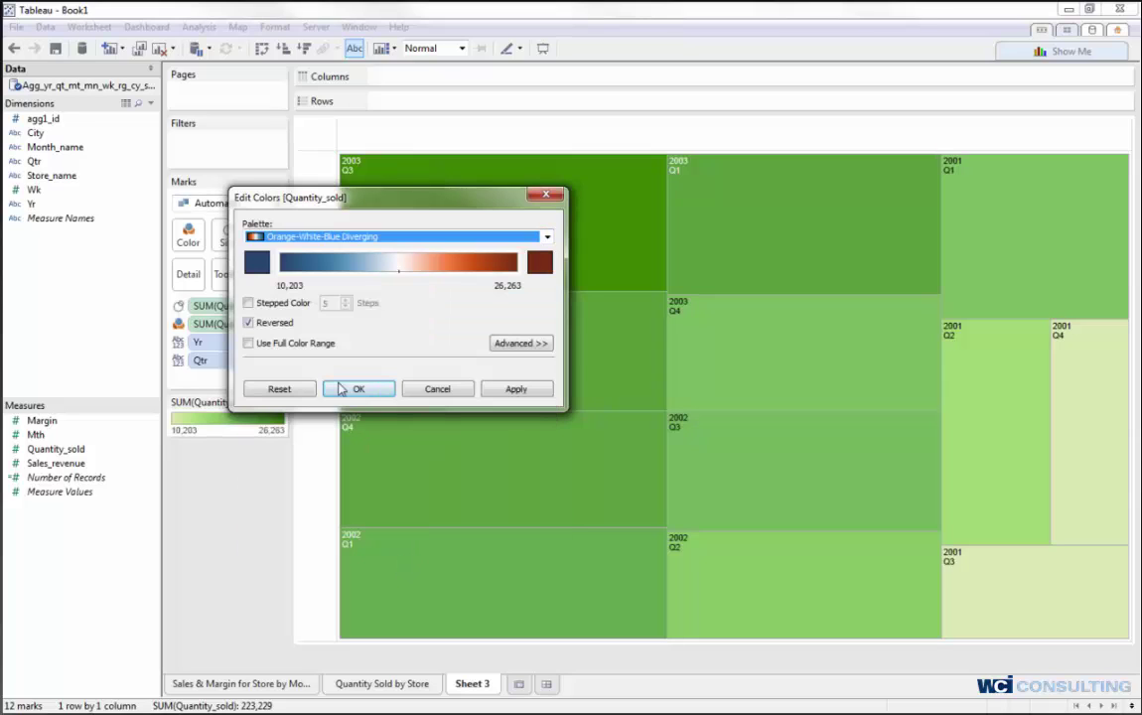
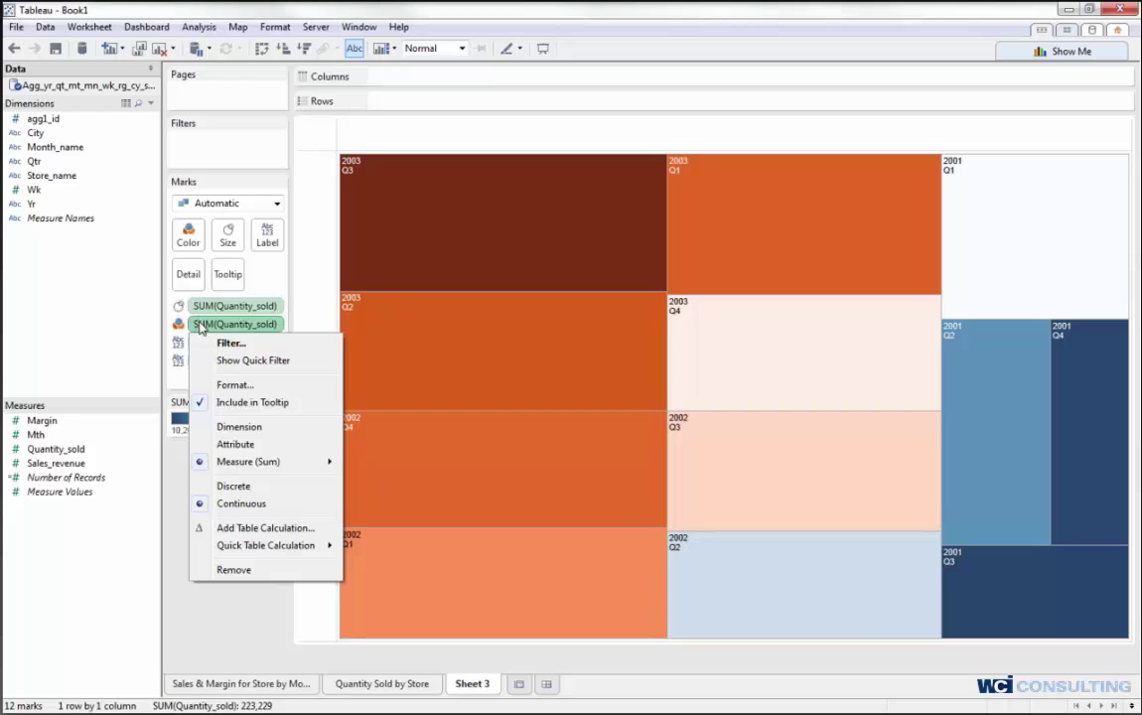
Add Quantity_sold to the treemap labels and put year and quarter on one line as "<Yr> - <Qtr>"
left_click_drag(56, 449, 266, 245)
mouse_move(372, 195)
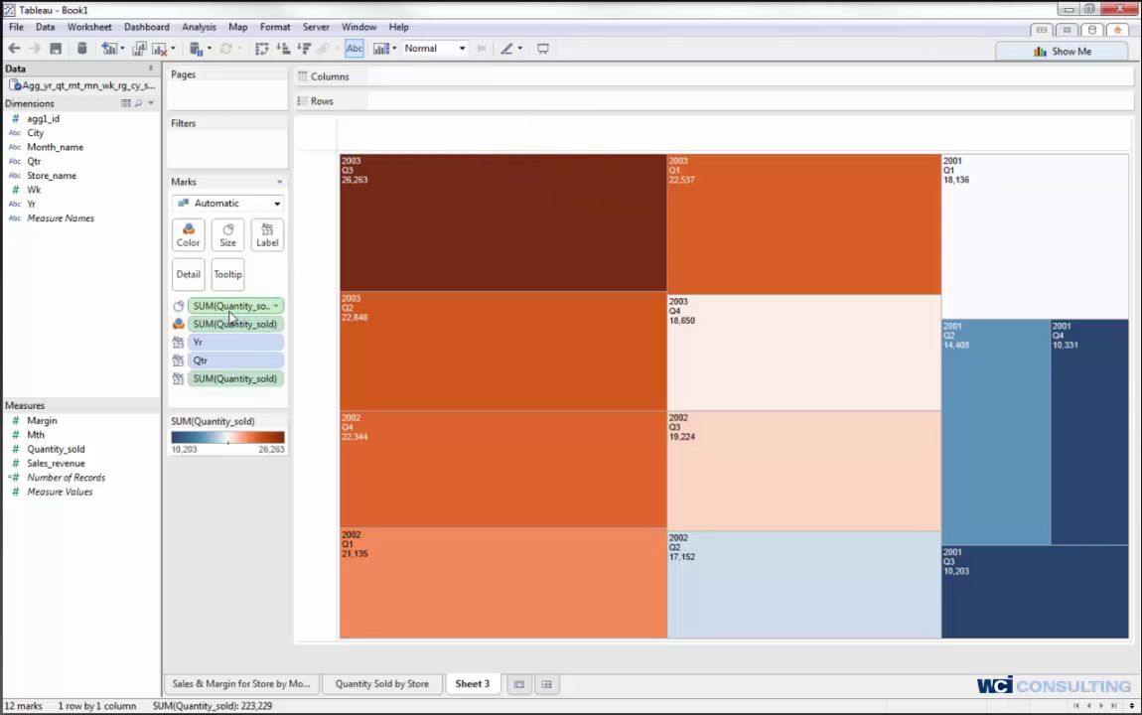
right_click(351, 171)
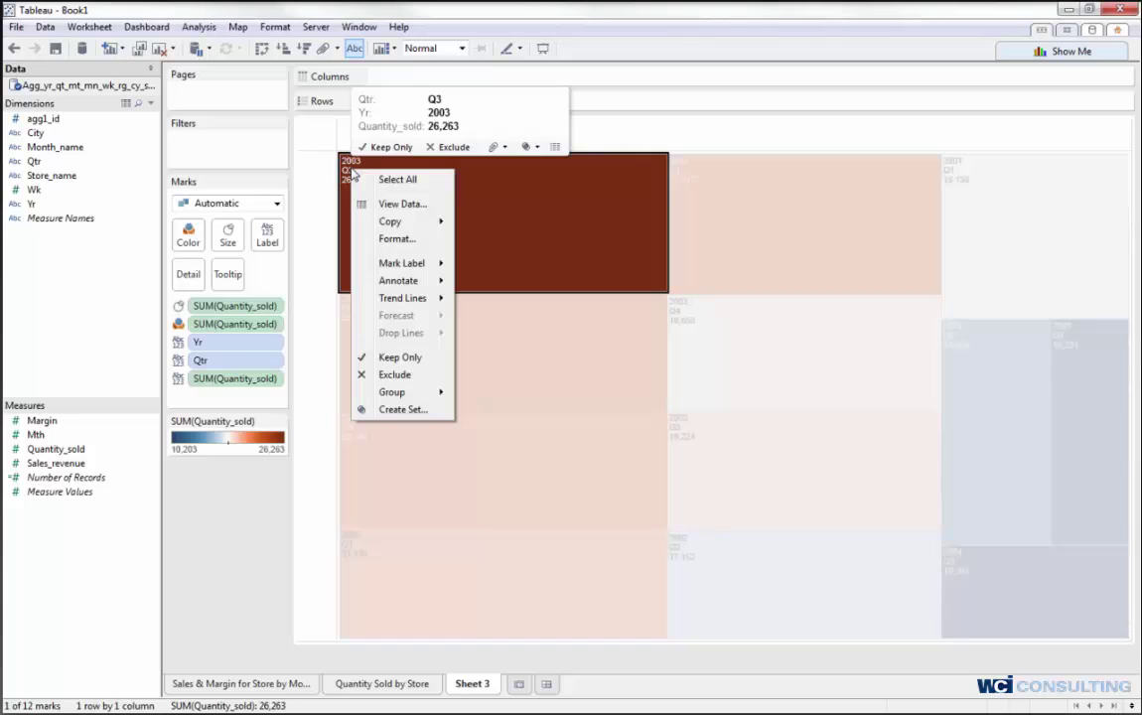
left_click(391, 239)
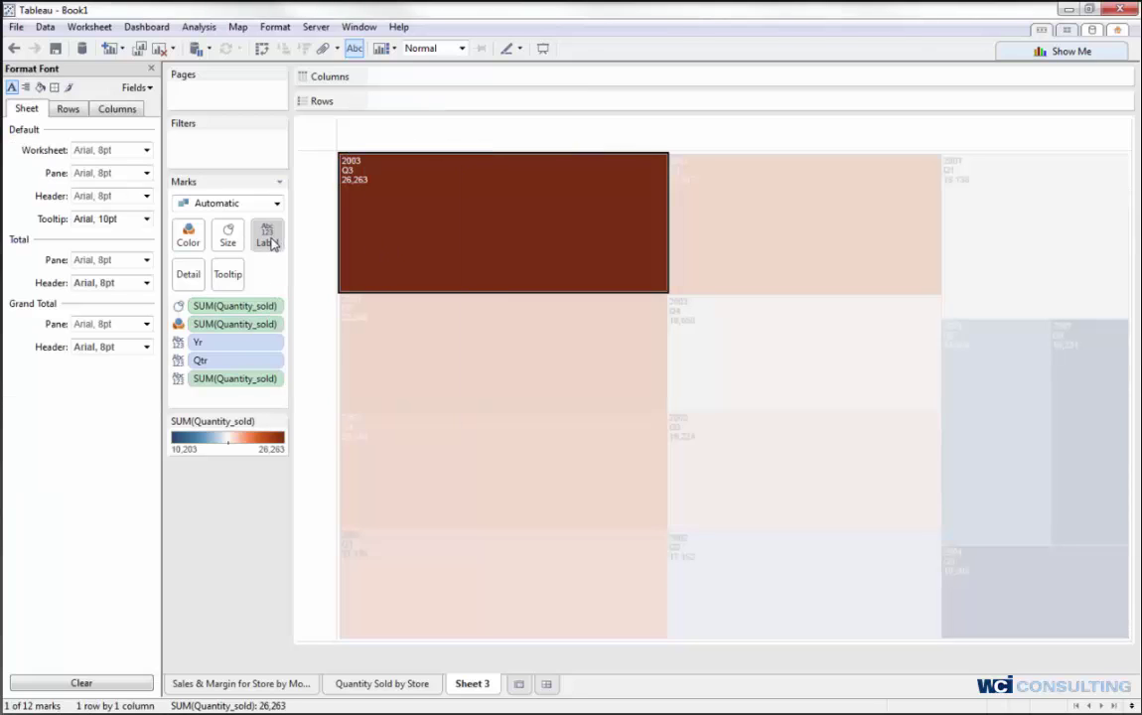
left_click(270, 242)
left_click(400, 315)
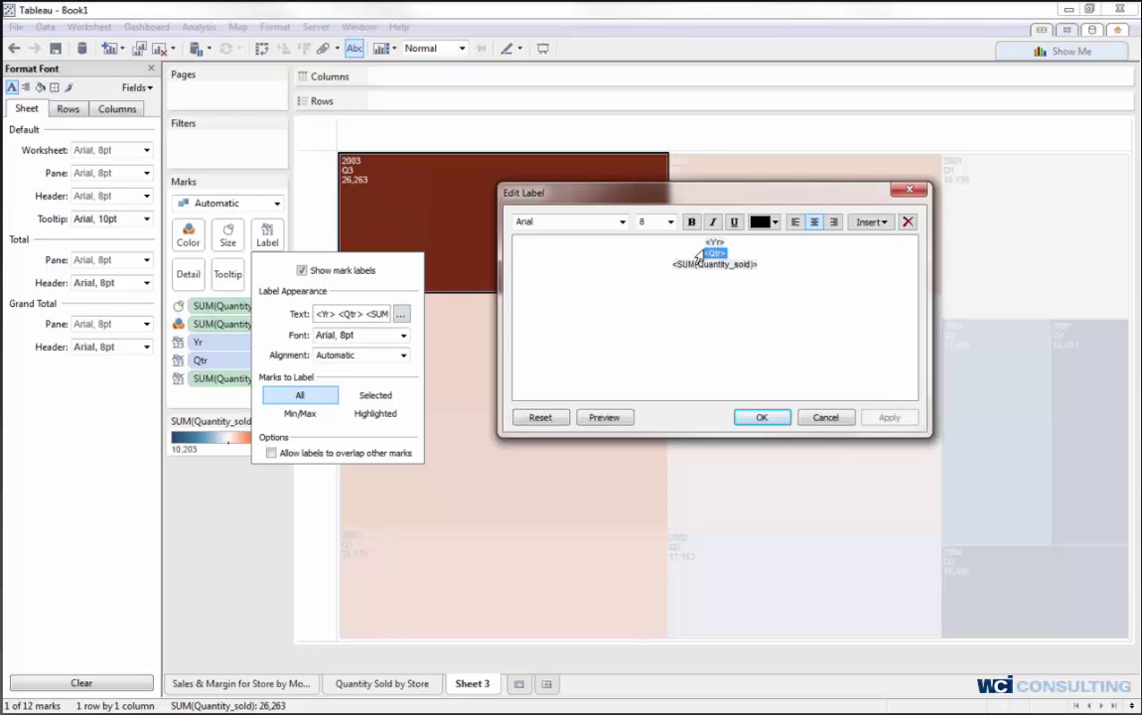
left_click(706, 254)
key("BackSpace")
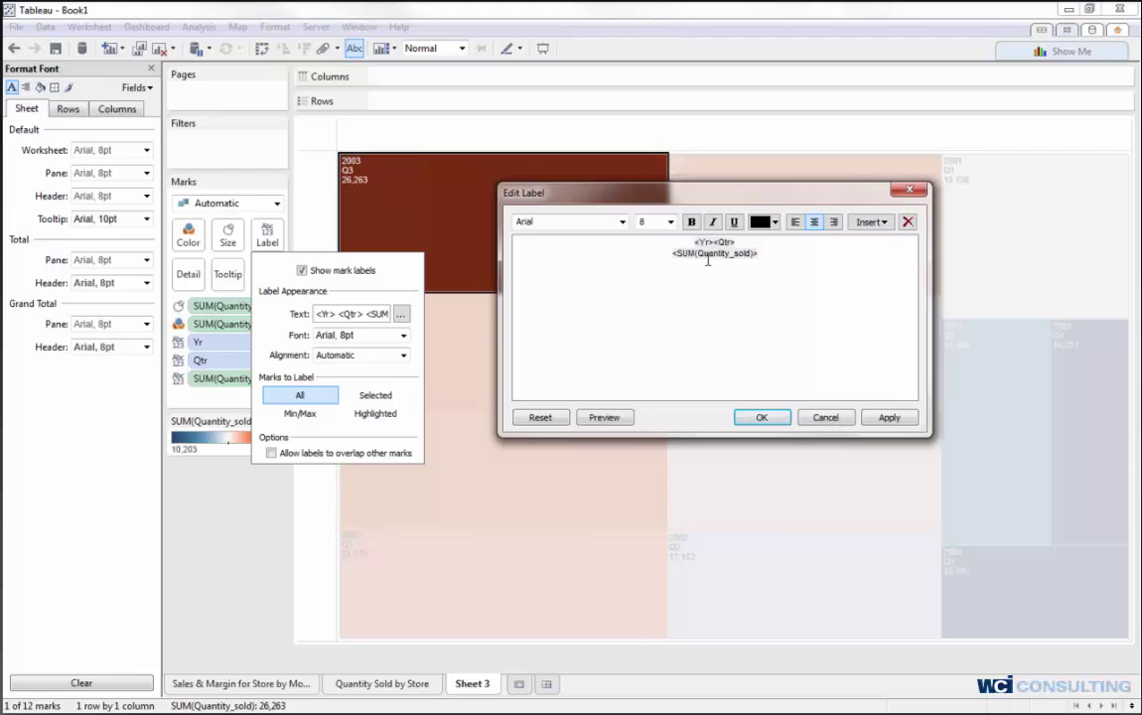
type("-")
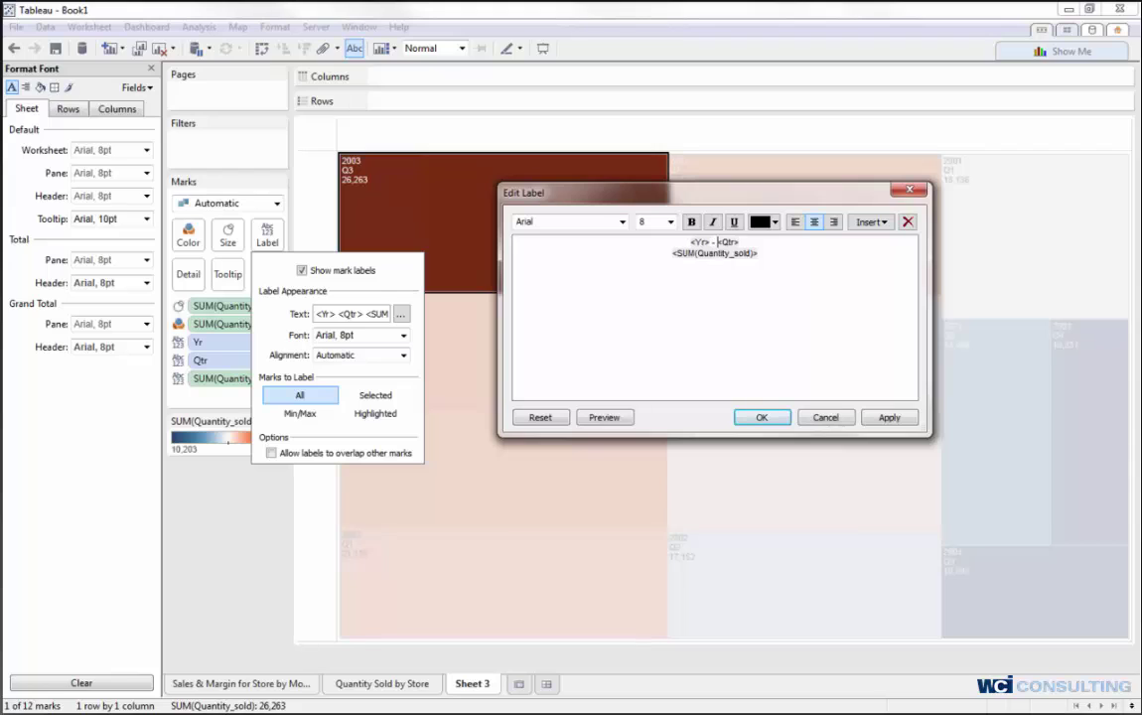
left_click(761, 418)
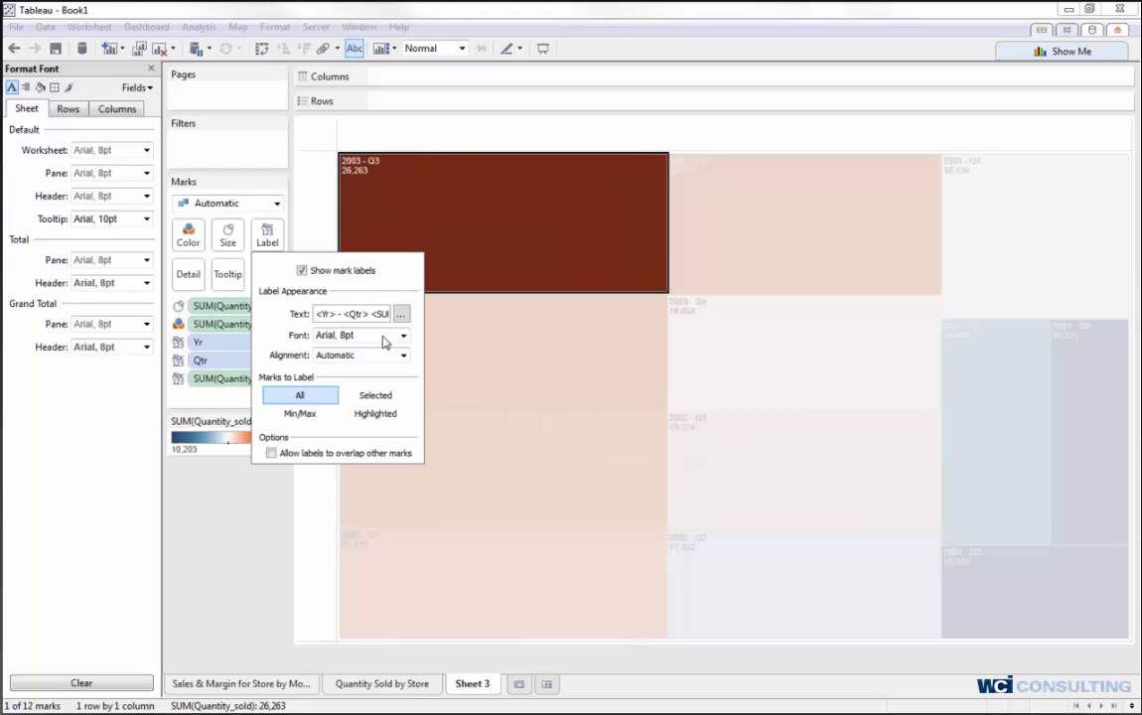
left_click(254, 590)
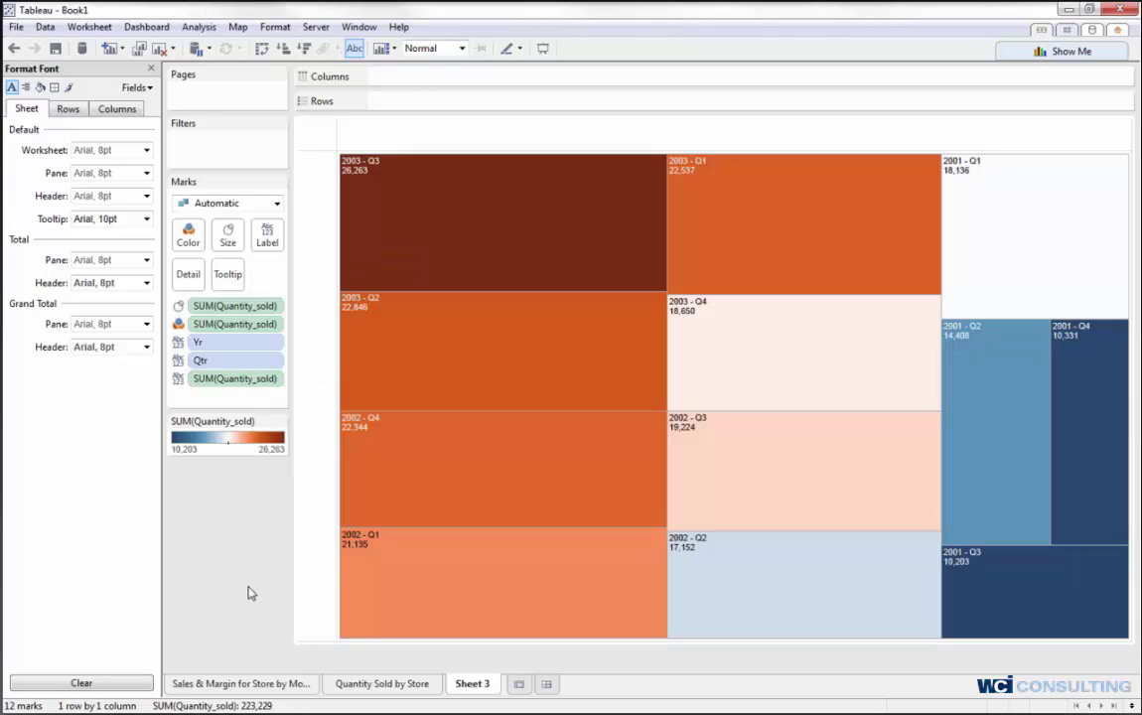
Prefix the quantity value in the treemap labels with the text "Quantity Sold:"
left_click(267, 235)
left_click(401, 313)
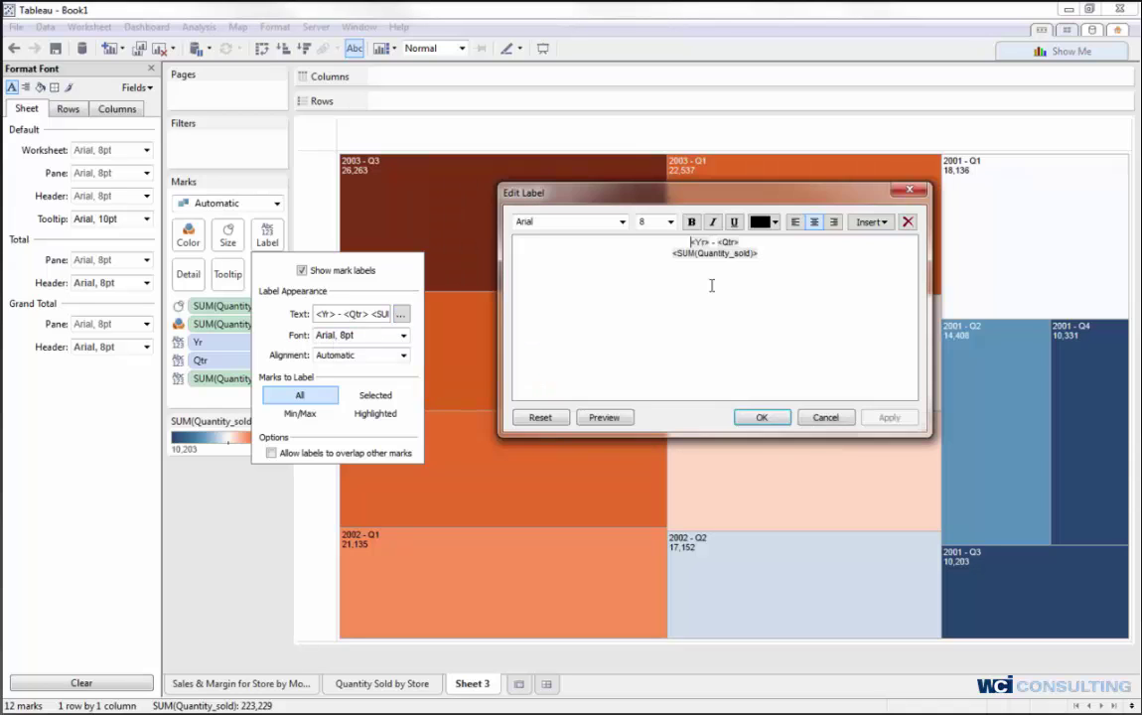
left_click(661, 256)
type("Quantity Sold")
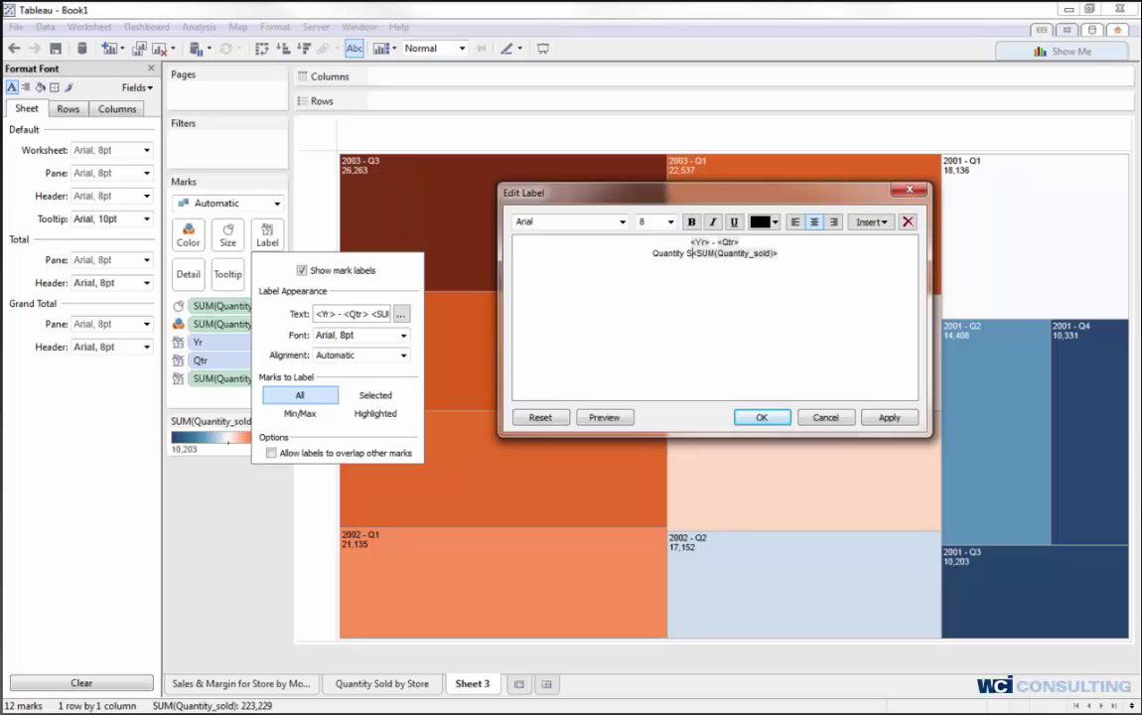
type(":")
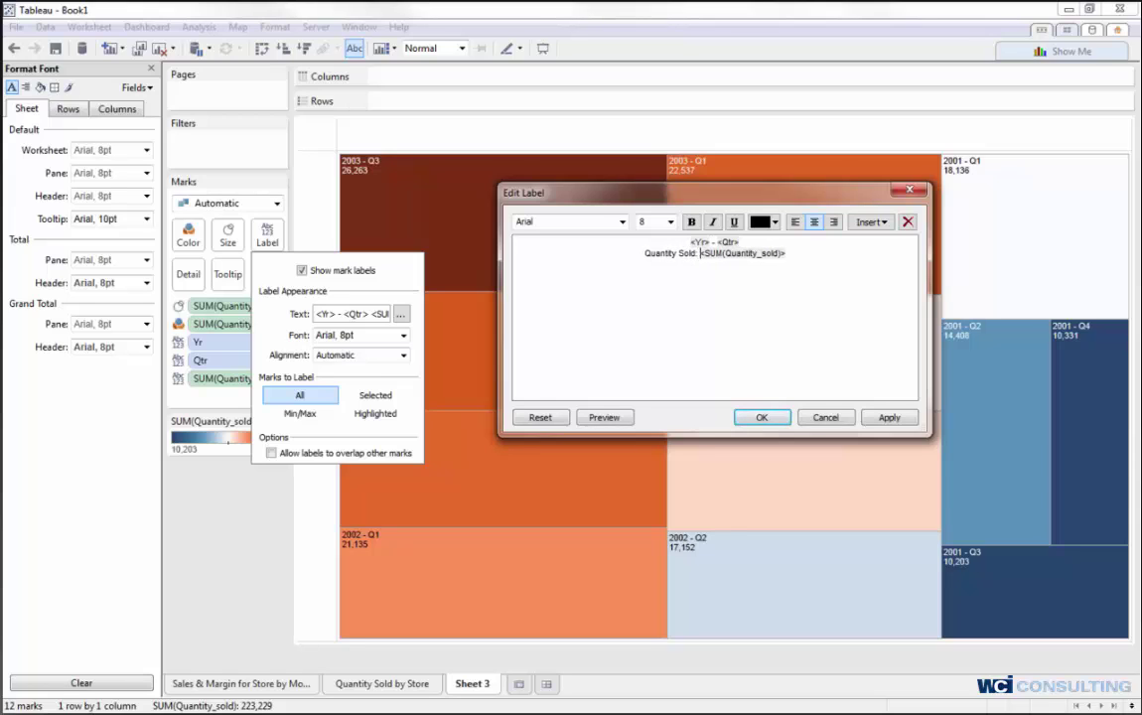
left_click(761, 417)
left_click(586, 138)
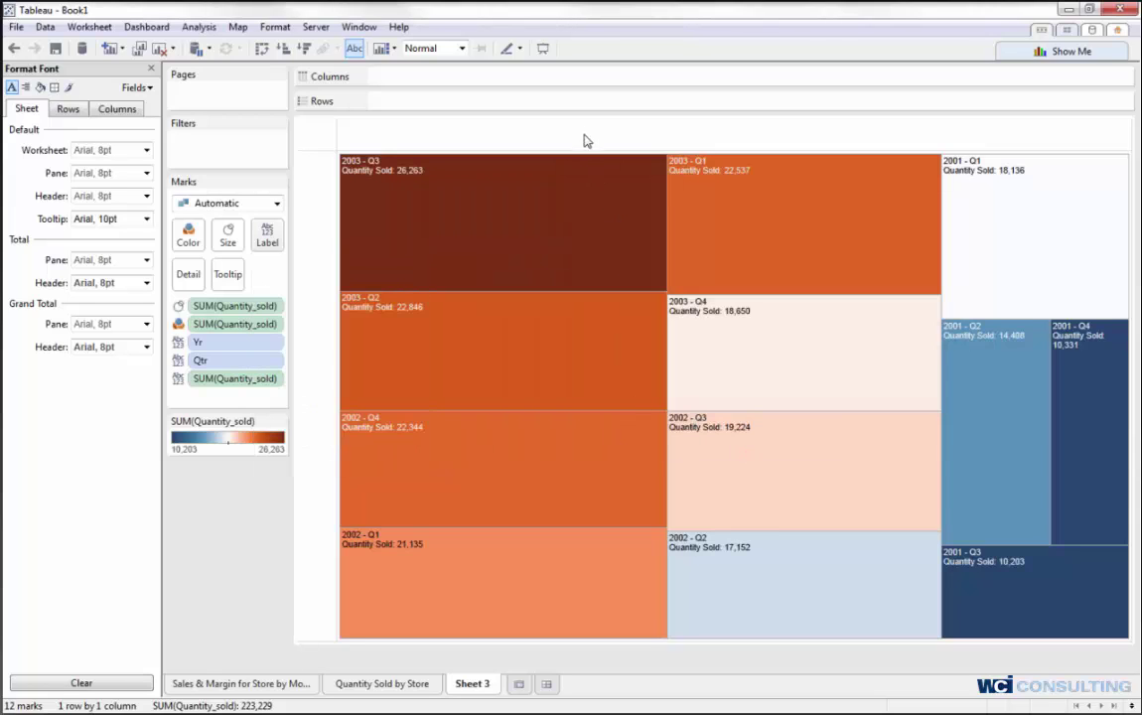
mouse_move(518, 456)
mouse_move(433, 272)
mouse_move(999, 569)
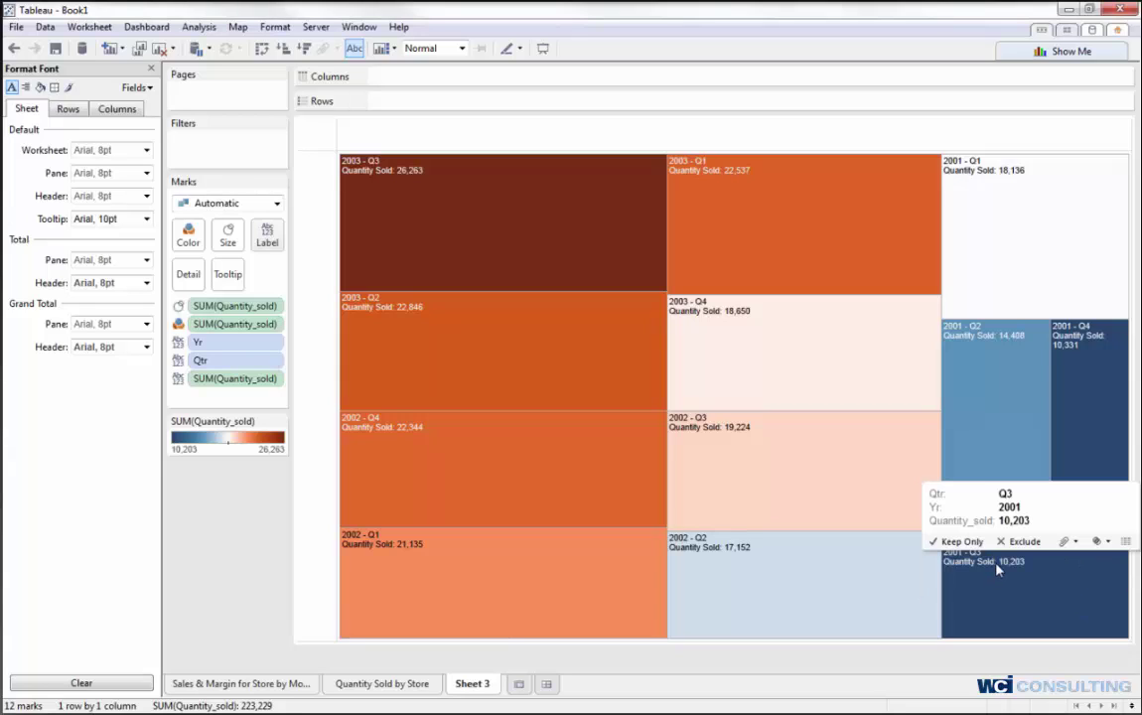
Rename the treemap's worksheet as "Quantity Sold by Quarter"
right_click(477, 687)
left_click(482, 500)
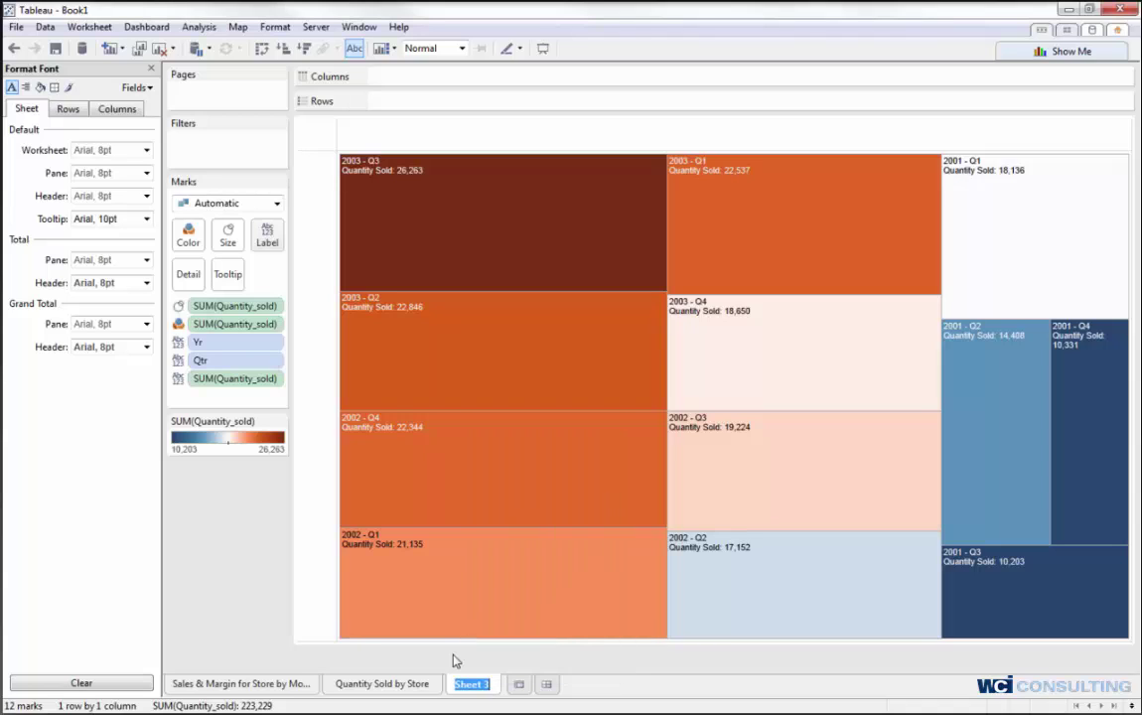
key("BackSpace")
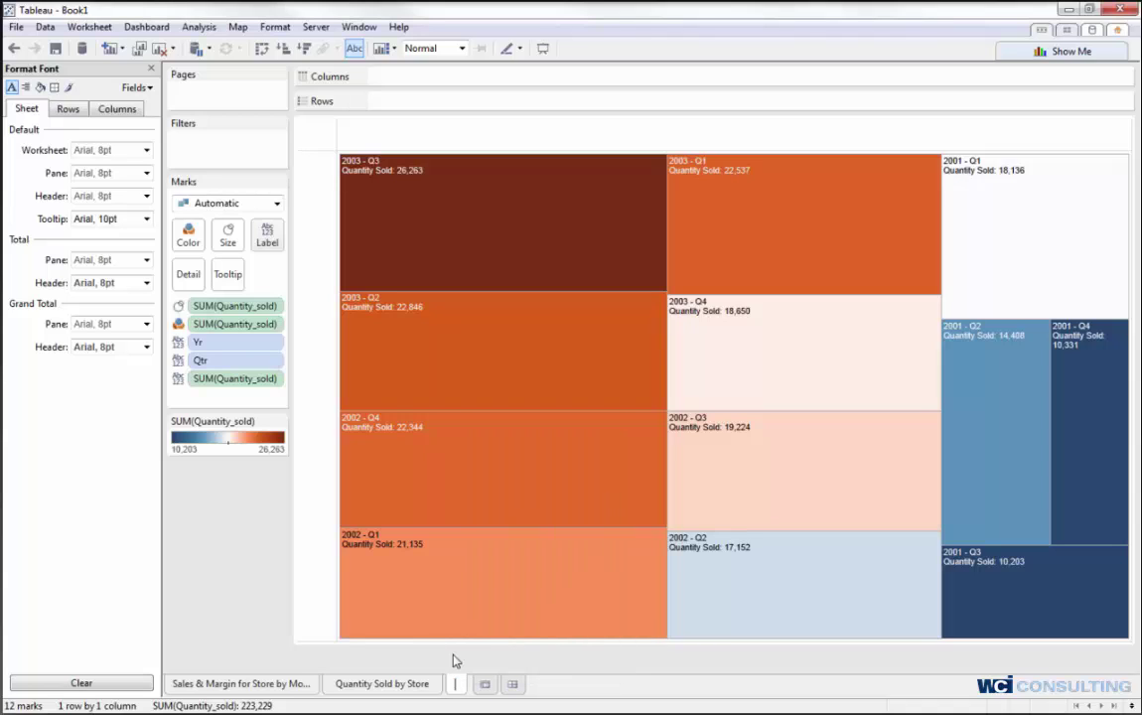
type("Quan")
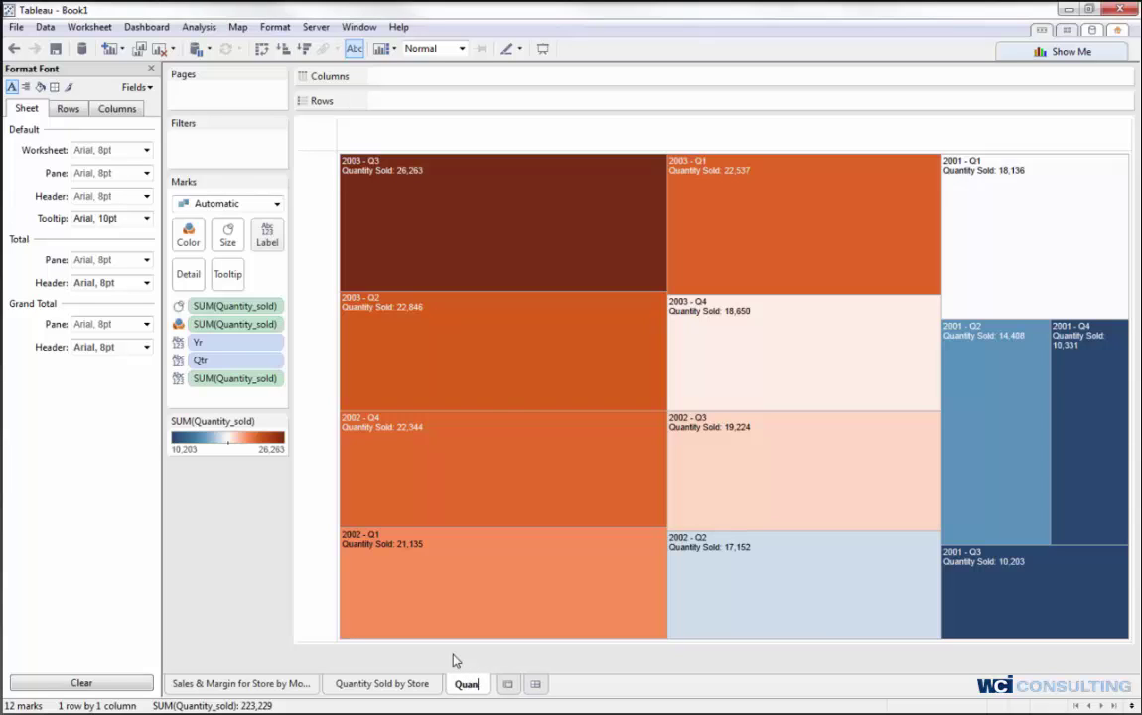
type("tity")
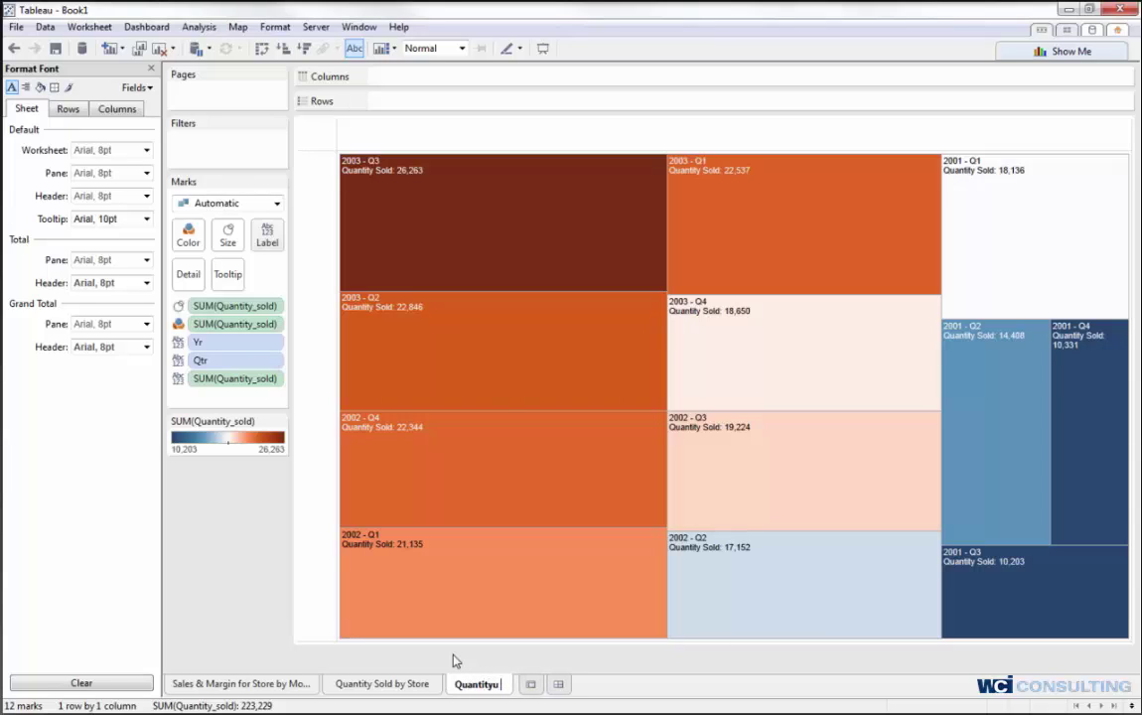
type(" Sold by ")
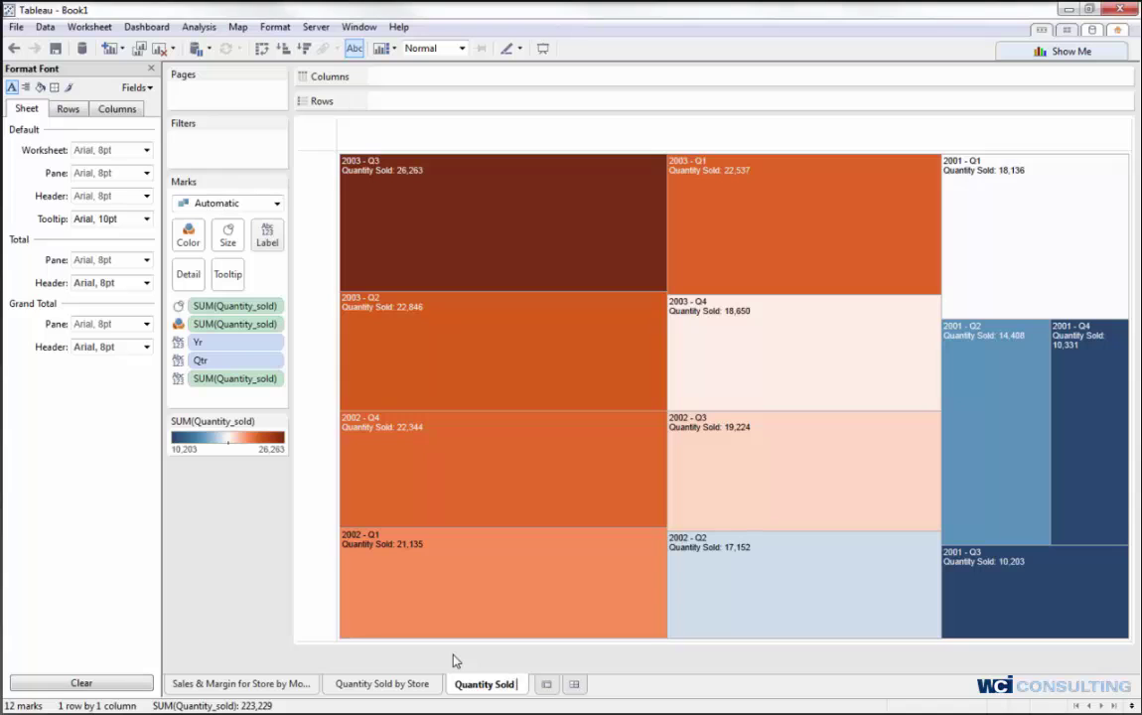
type("q")
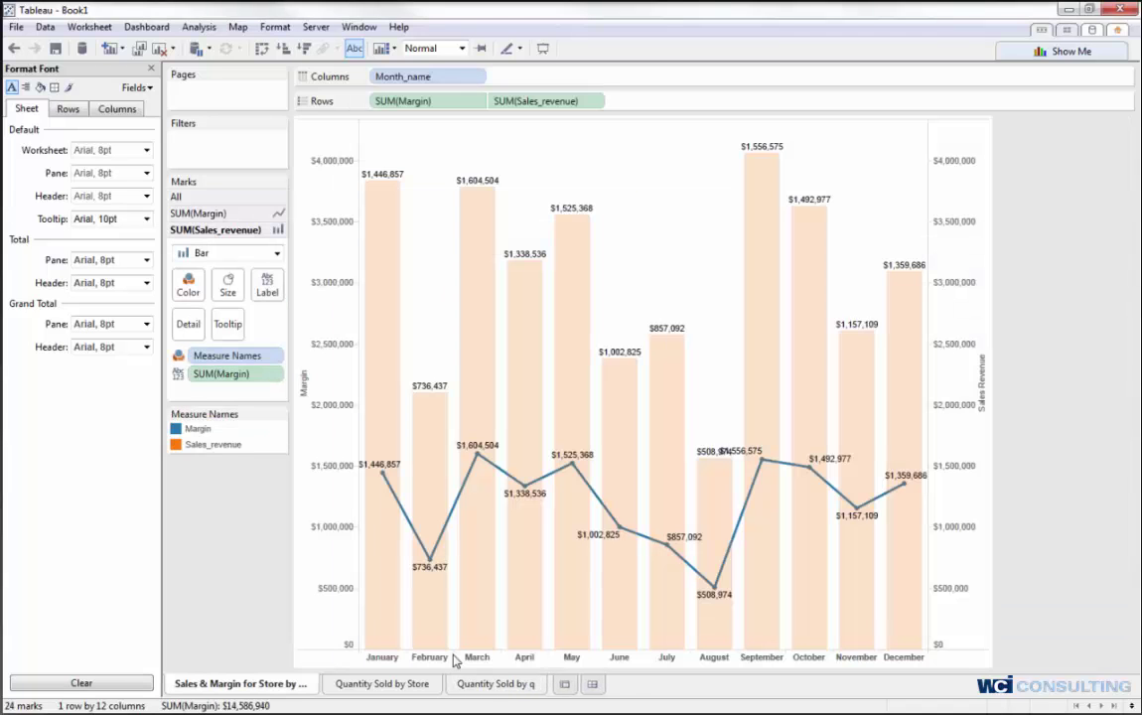
left_click(529, 688)
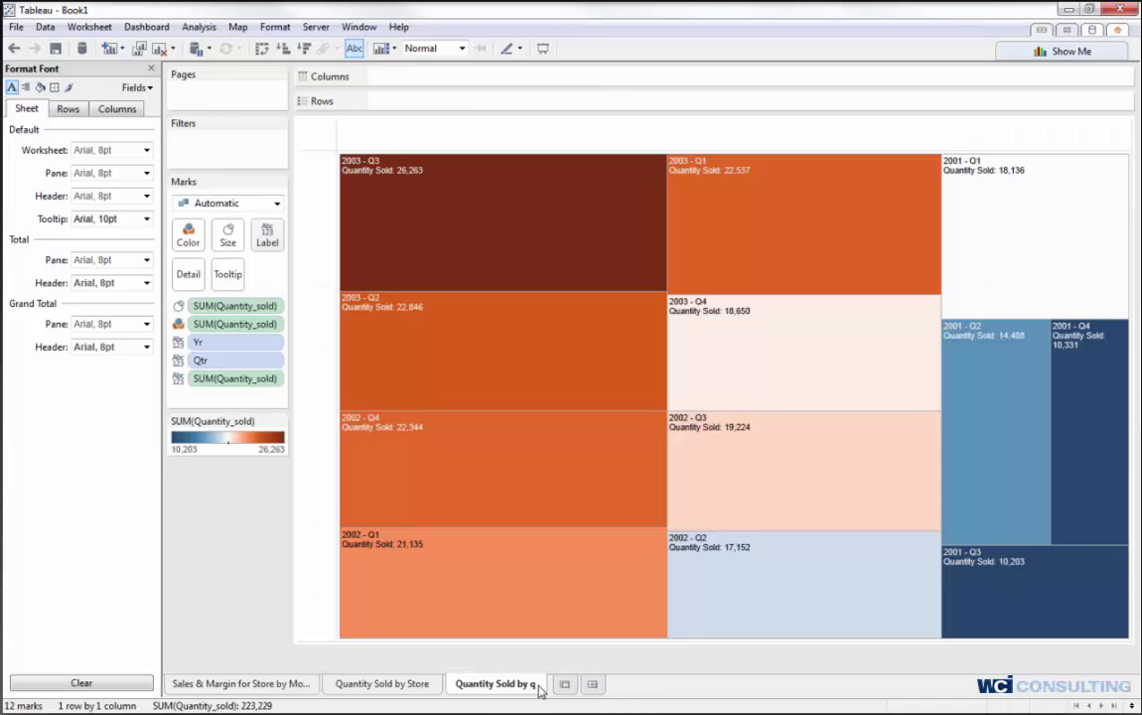
right_click(540, 690)
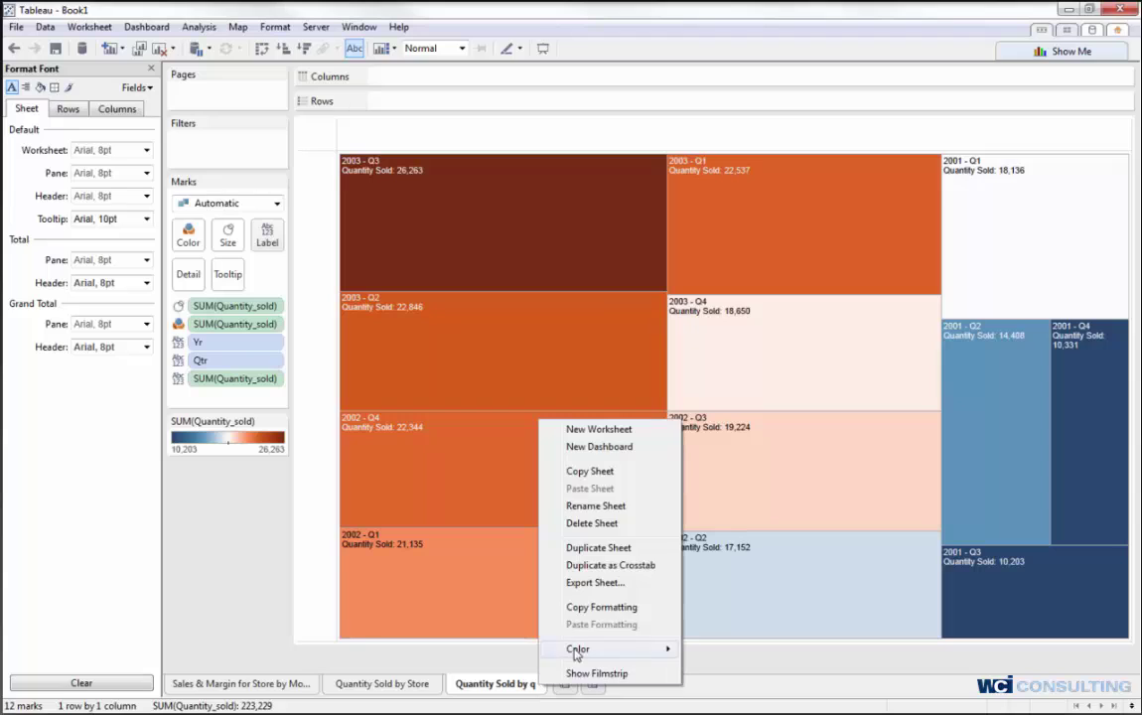
left_click(581, 508)
left_click(539, 685)
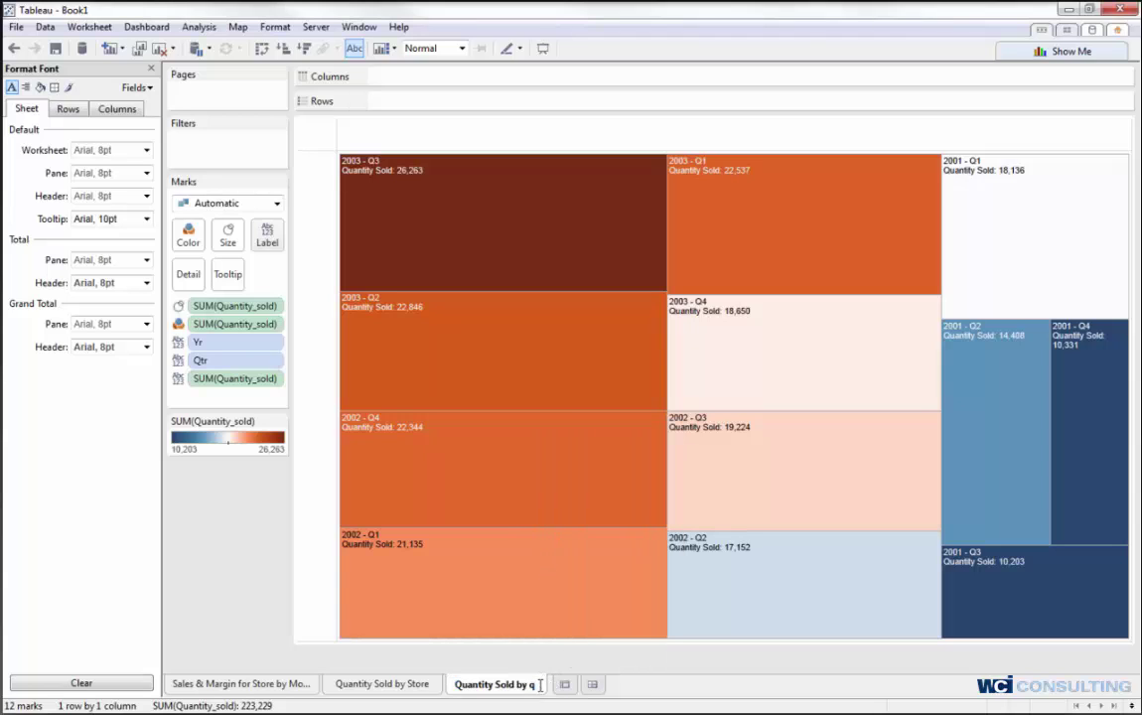
key("BackSpace")
type("Quarter")
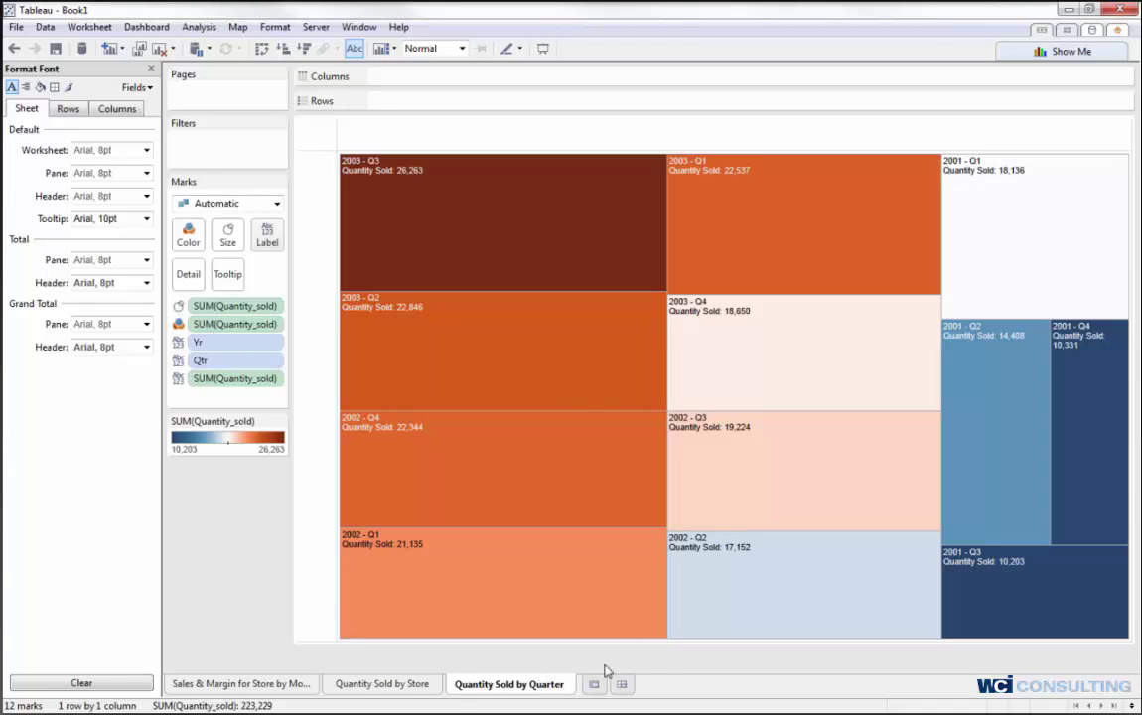
key("Return")
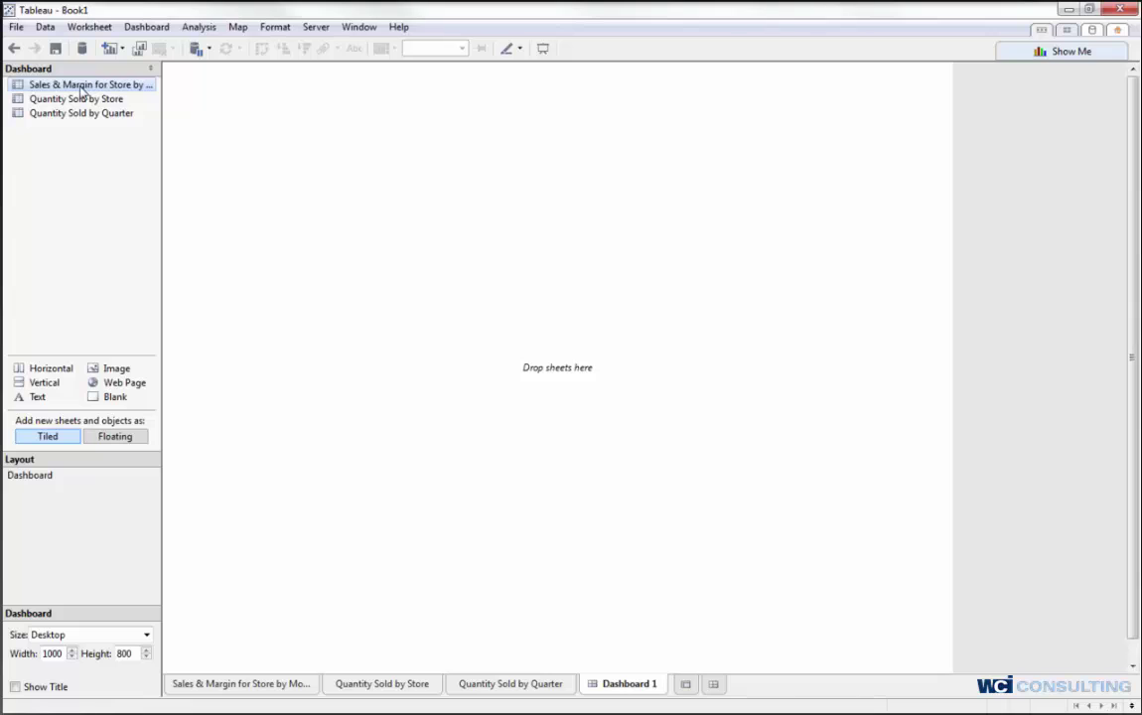
Lay out a new dashboard with Quantity Sold by Store and Quantity Sold by Quarter side by side above the Sales & Margin chart
left_click_drag(87, 90, 252, 303)
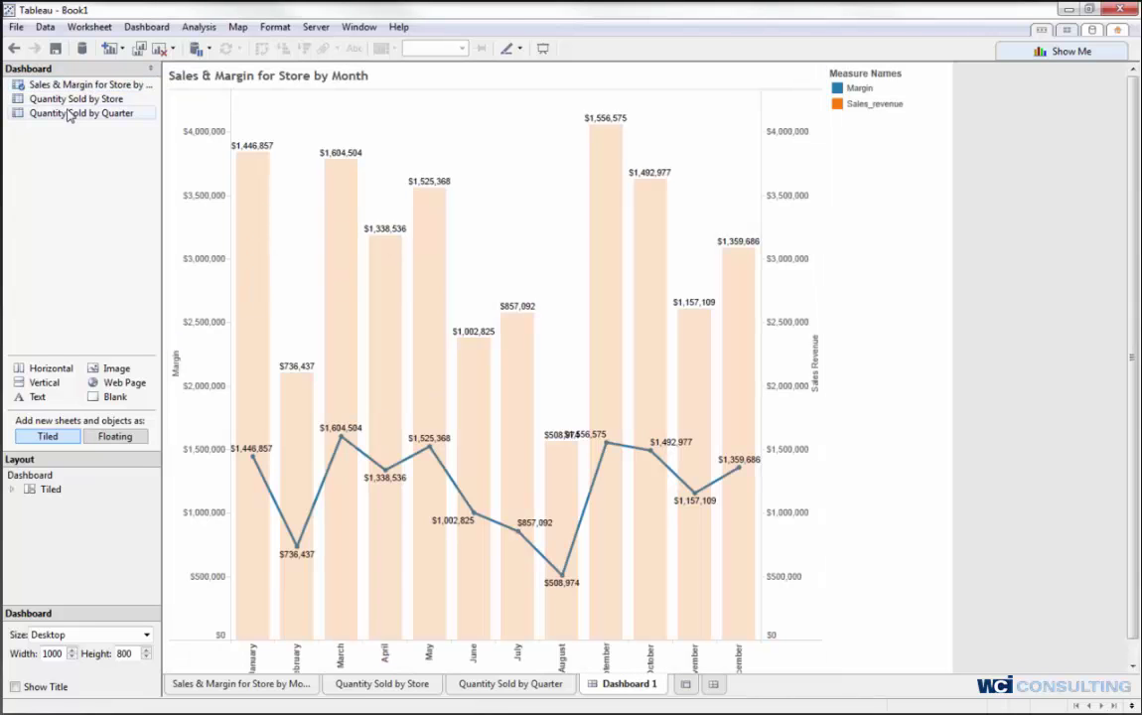
left_click_drag(144, 124, 253, 118)
left_click_drag(90, 112, 646, 213)
left_click_drag(531, 291, 530, 286)
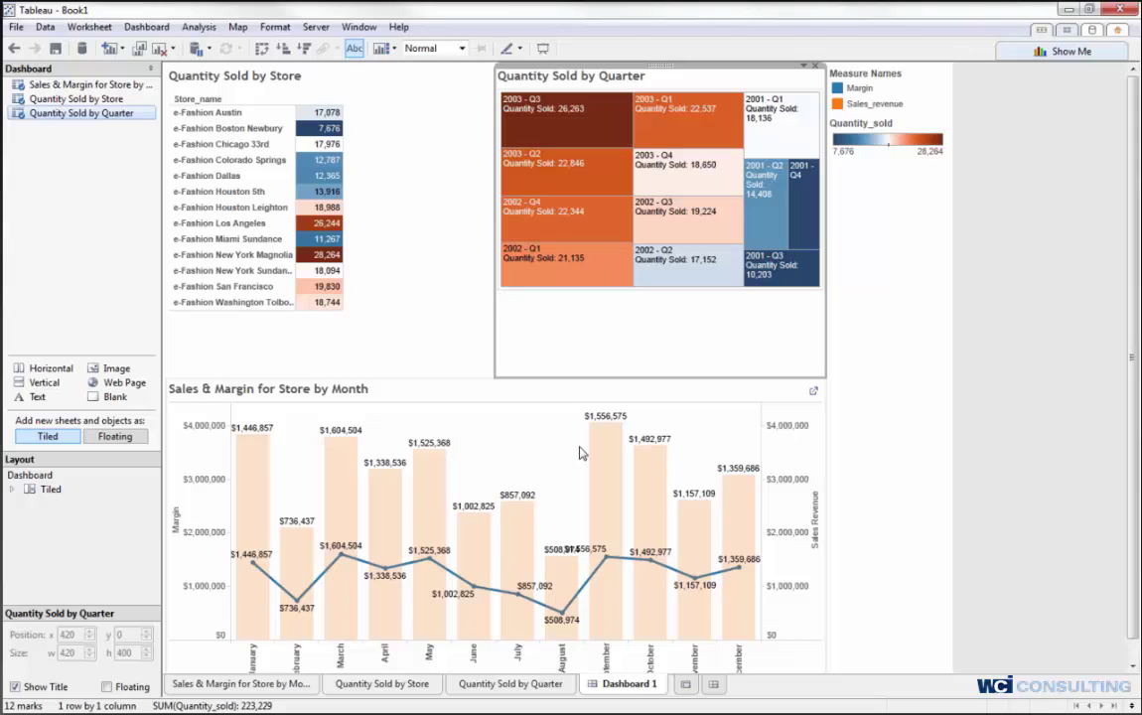
Add Yr and Store_name filters with all values selected to the Sales & Margin for Store by Month worksheet
left_click(283, 685)
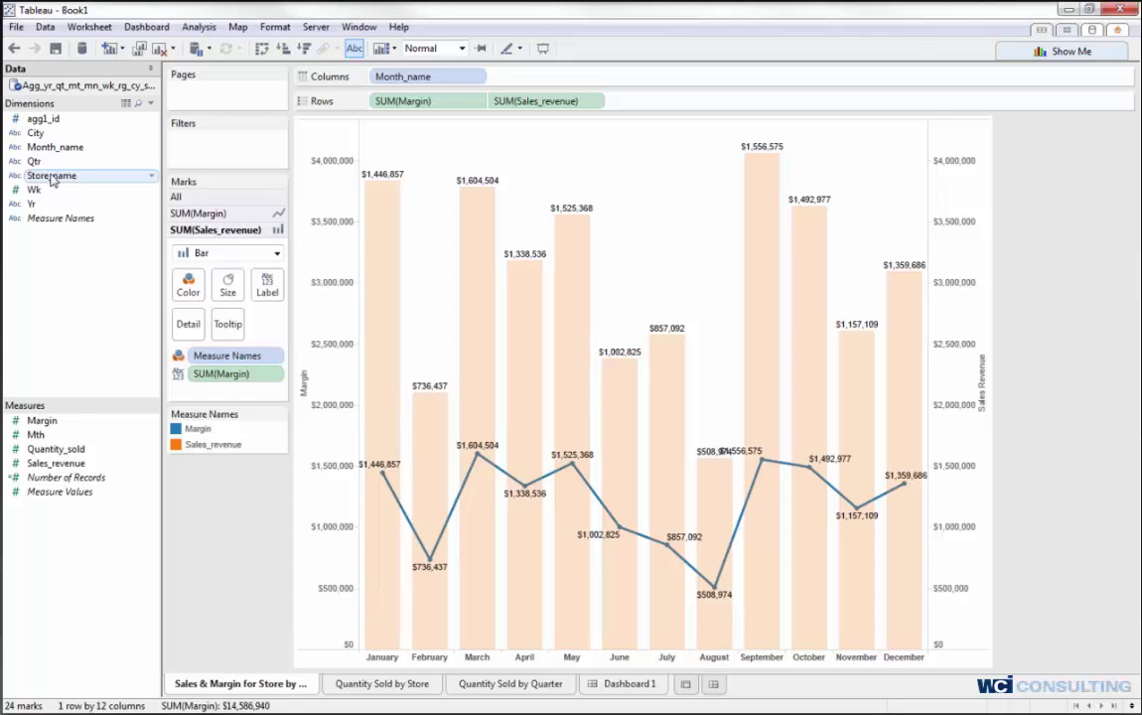
left_click_drag(33, 203, 225, 147)
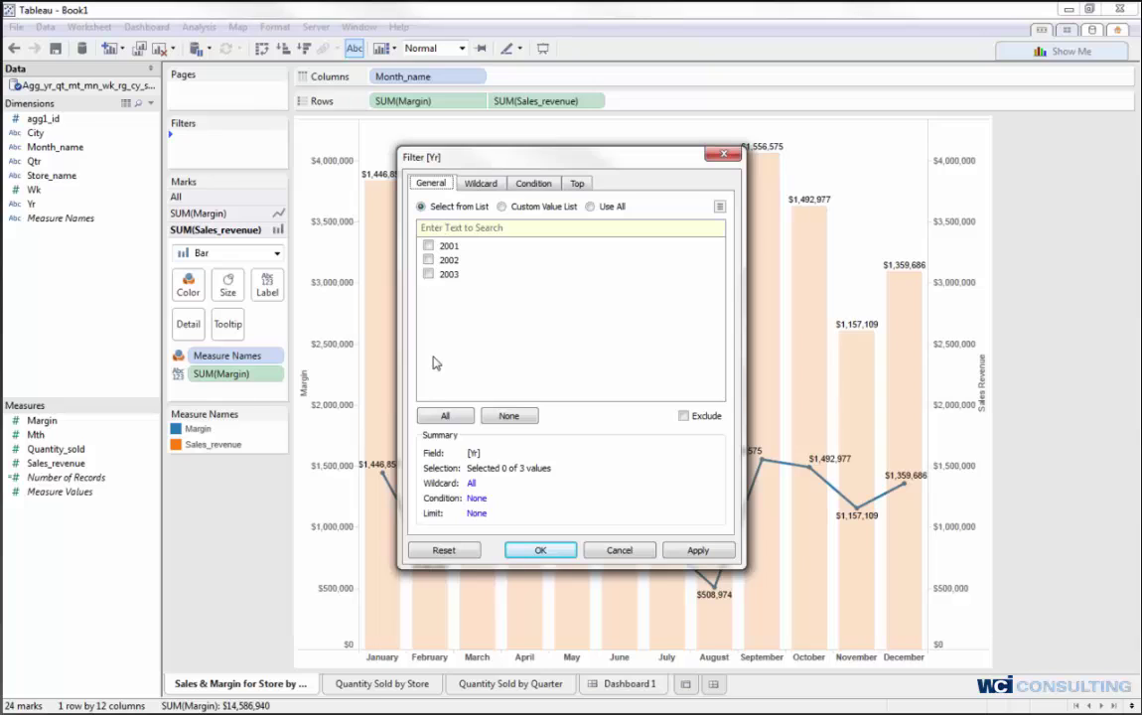
left_click(446, 416)
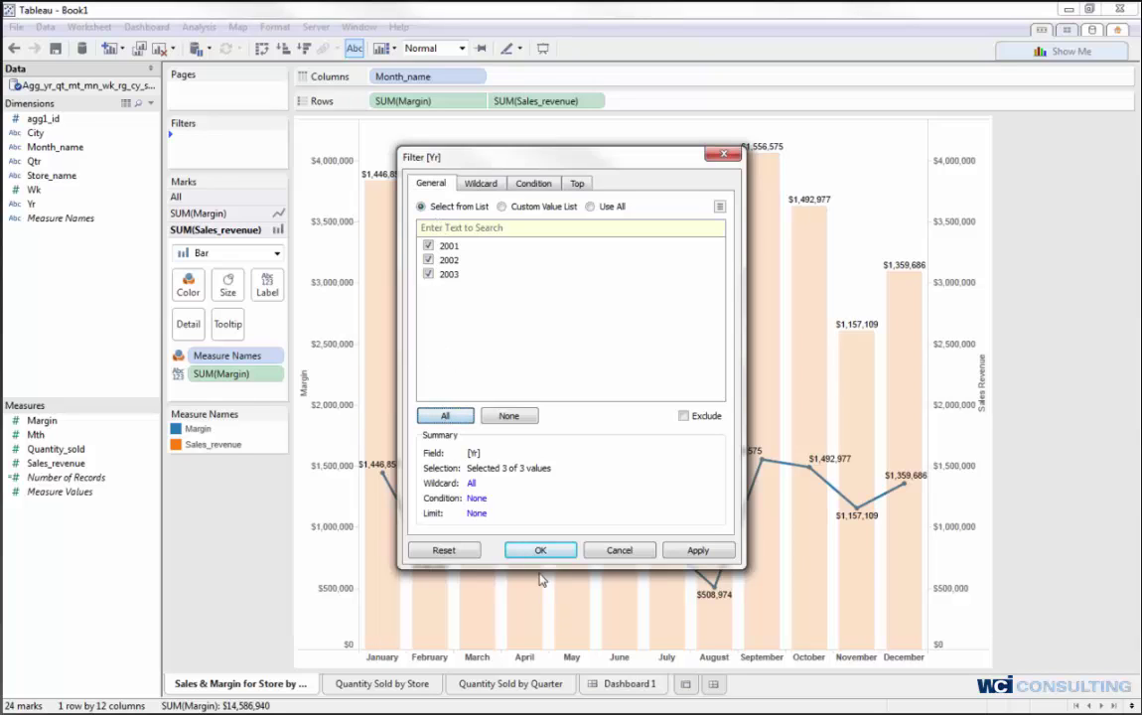
key("Return")
left_click_drag(50, 175, 208, 146)
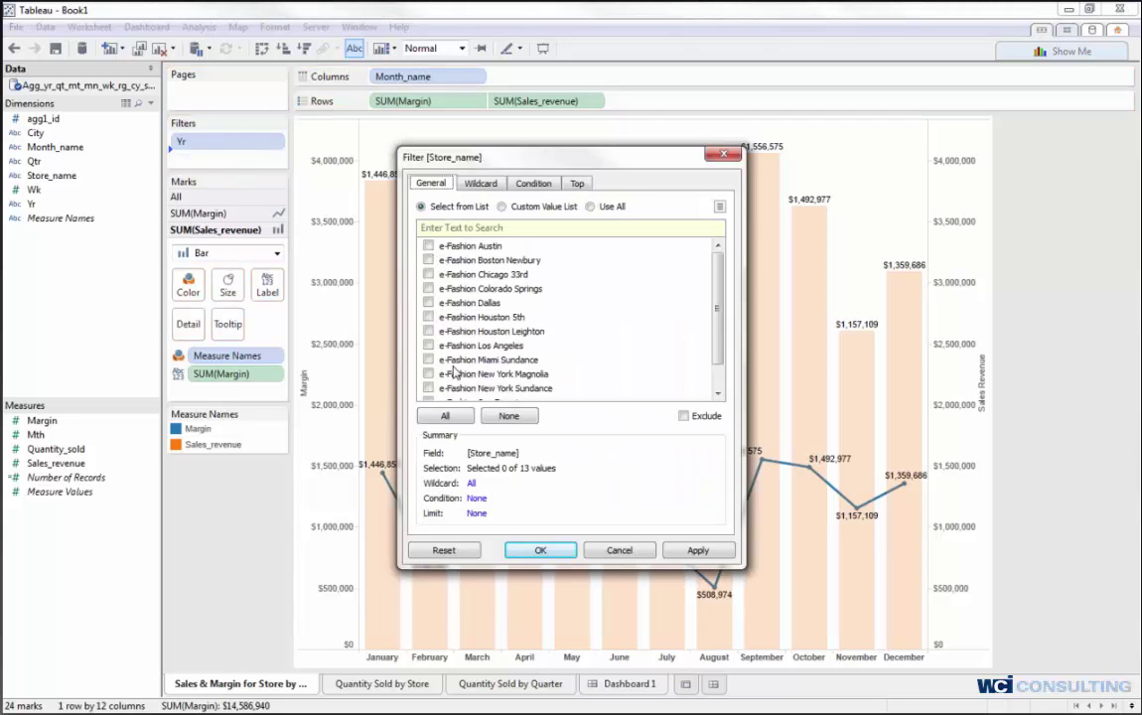
left_click(449, 416)
left_click(536, 550)
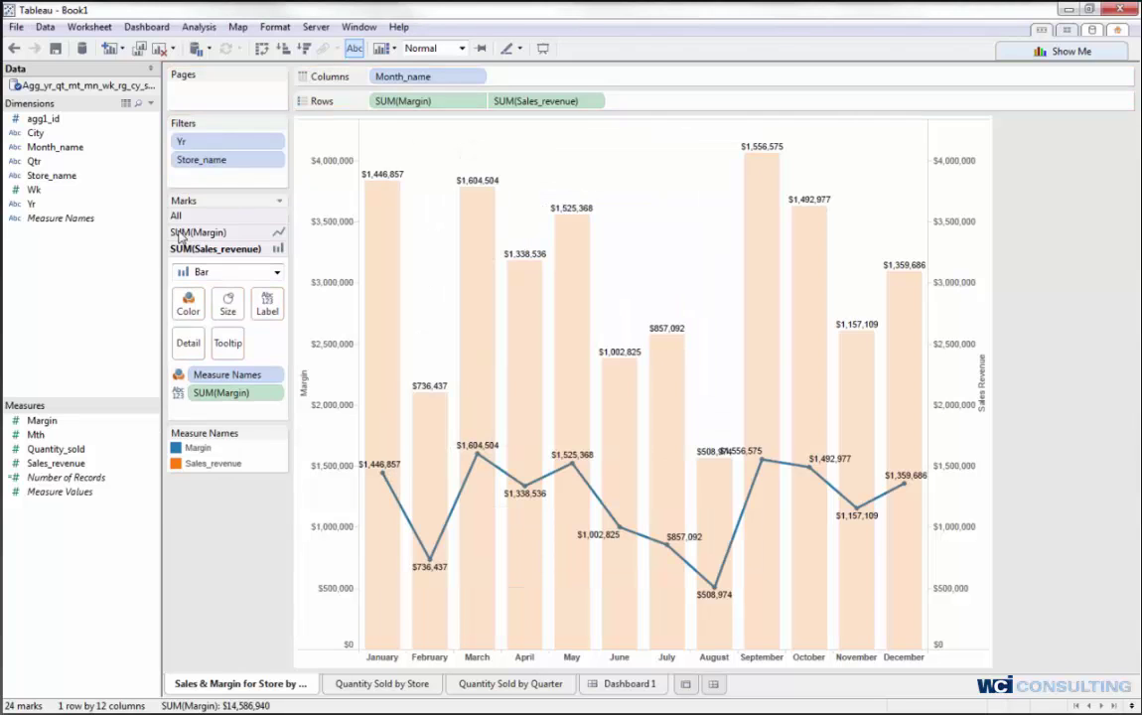
Add Yr and Store_name filters with all values selected to the Quantity Sold by Store worksheet
left_click(379, 685)
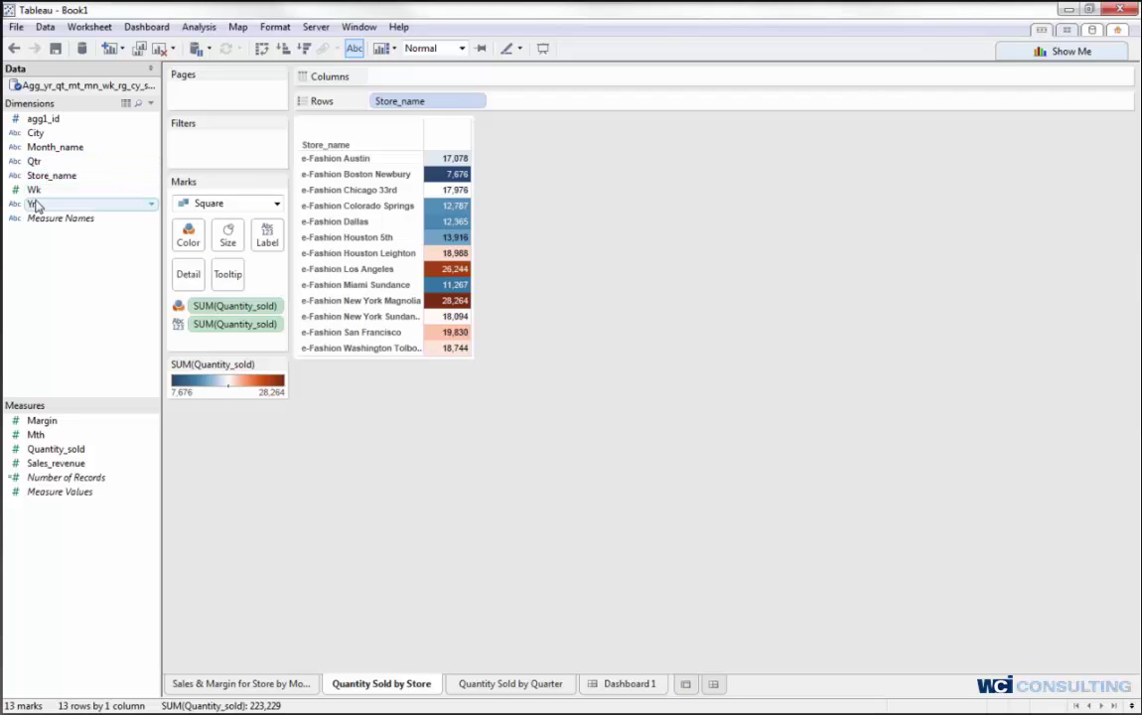
left_click_drag(33, 204, 238, 156)
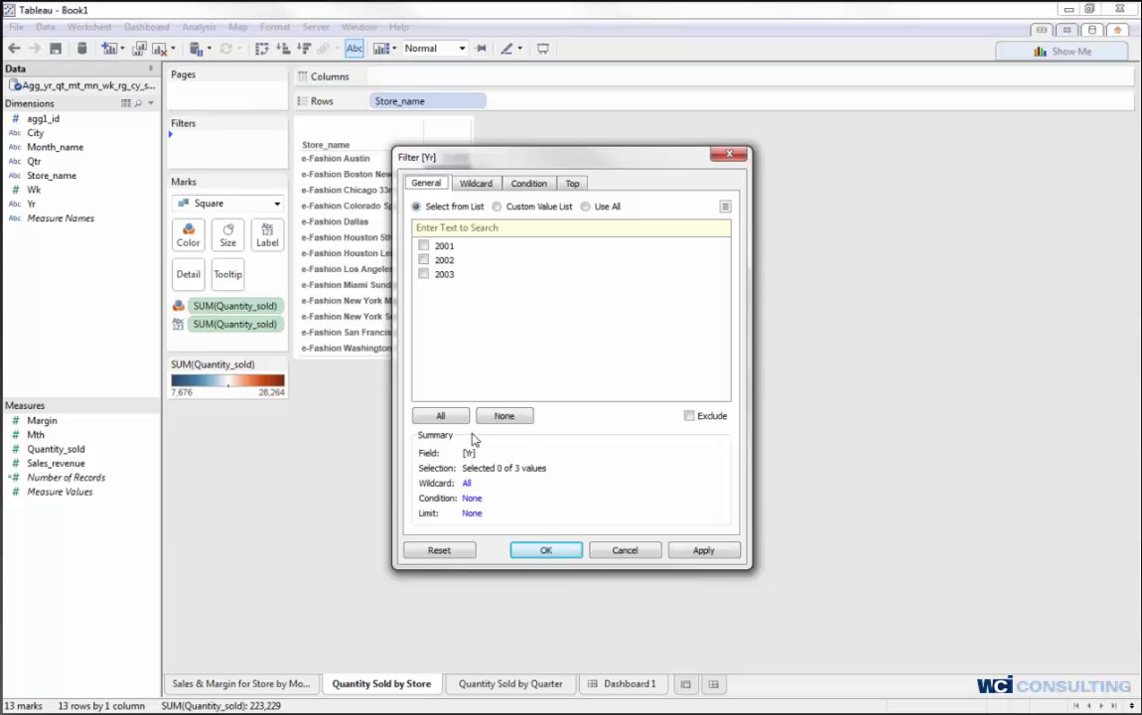
left_click(440, 416)
left_click(545, 550)
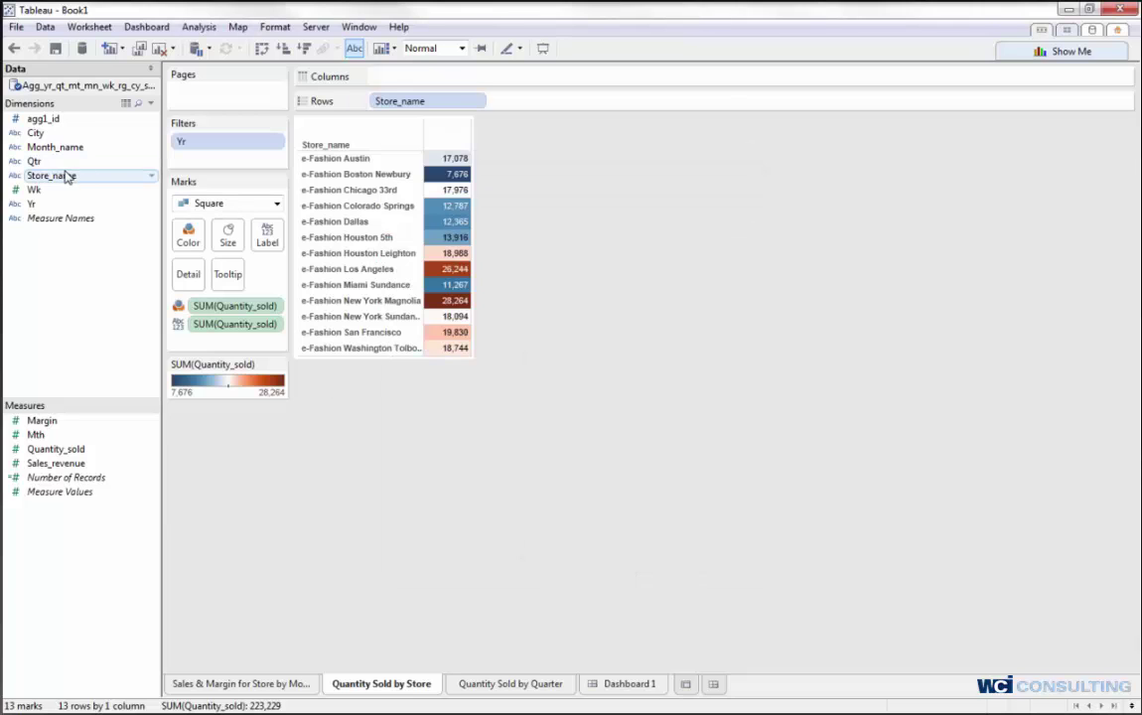
left_click_drag(70, 175, 198, 157)
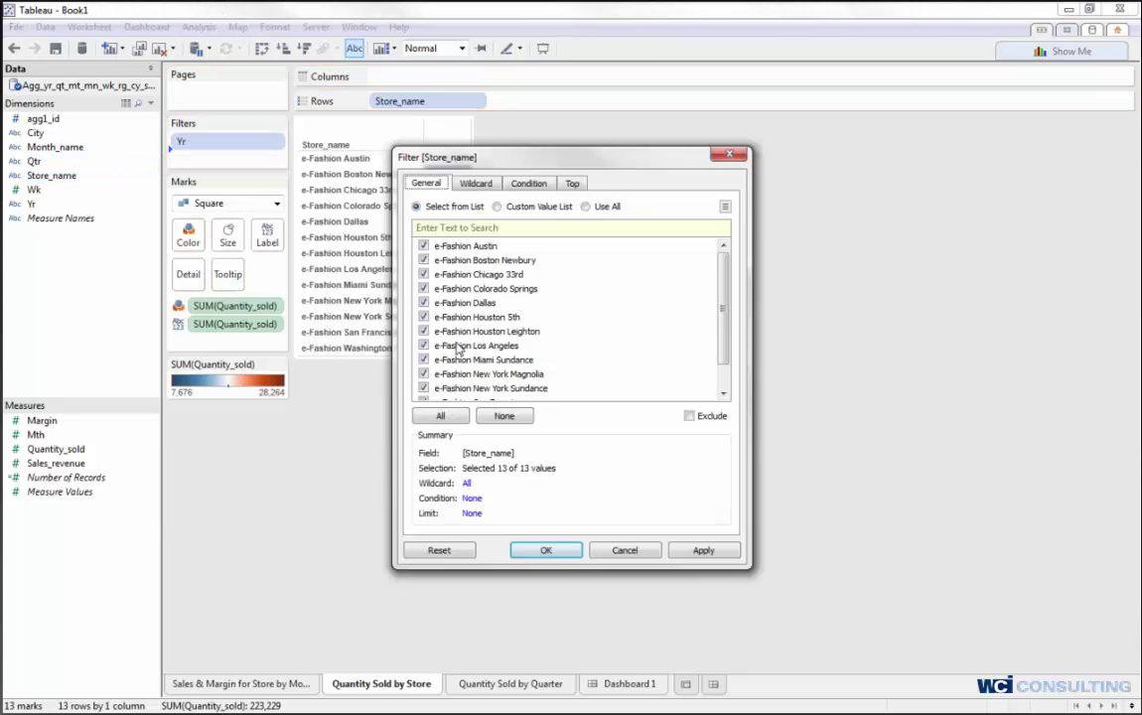
left_click(543, 548)
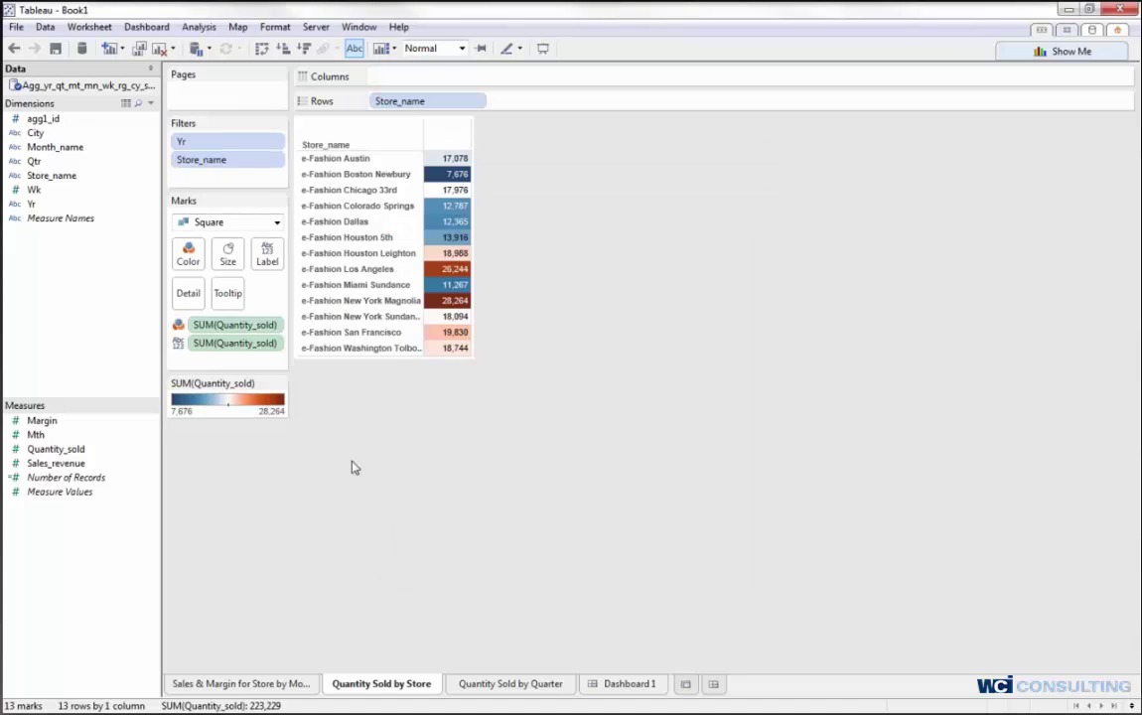
Add Yr and Store_name filters including all years and stores to the Quantity Sold by Quarter worksheet
left_click(536, 685)
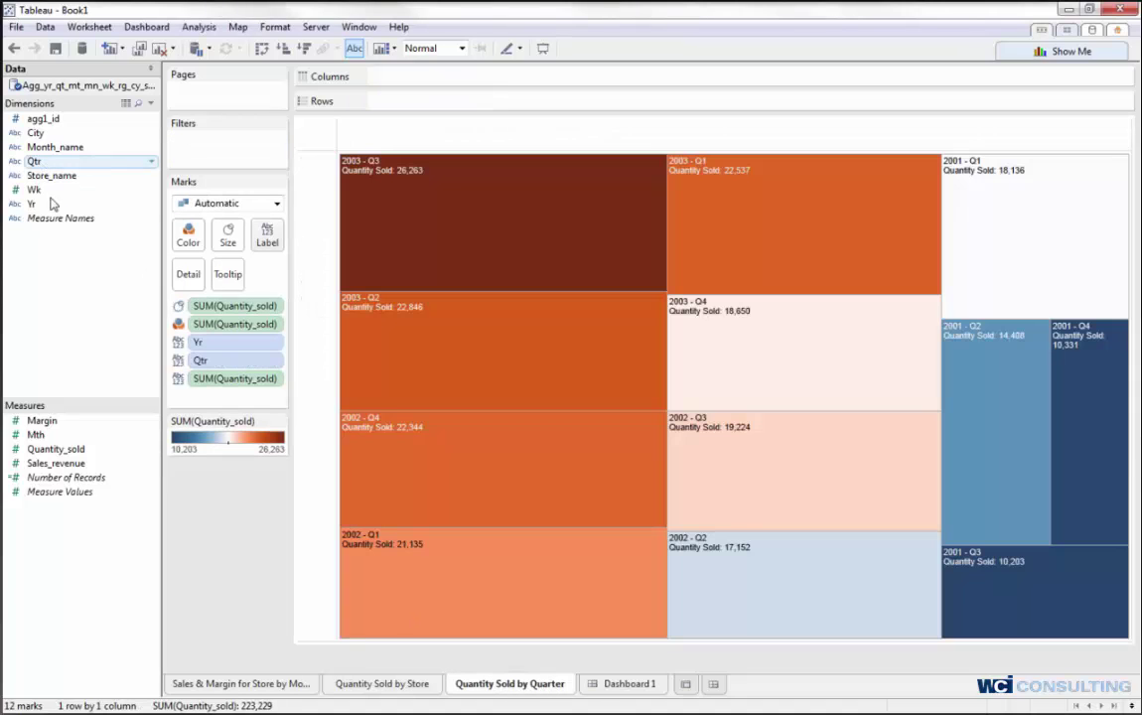
left_click_drag(34, 204, 235, 151)
left_click(561, 547)
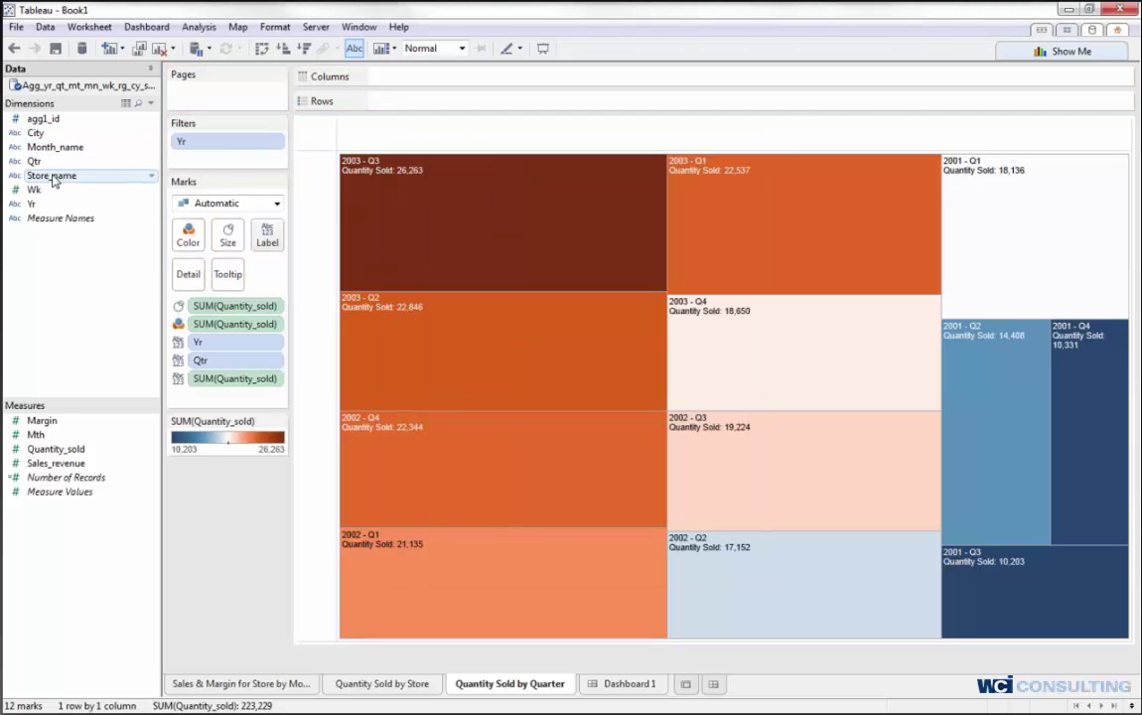
left_click_drag(52, 179, 234, 169)
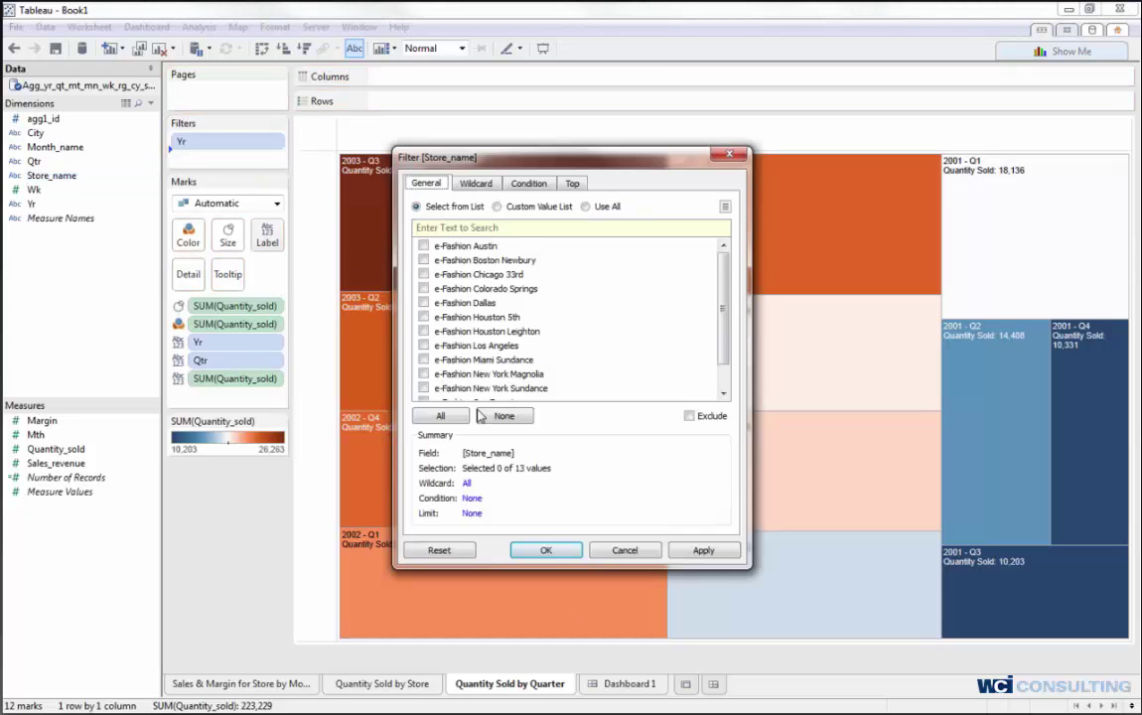
left_click(442, 415)
left_click(543, 549)
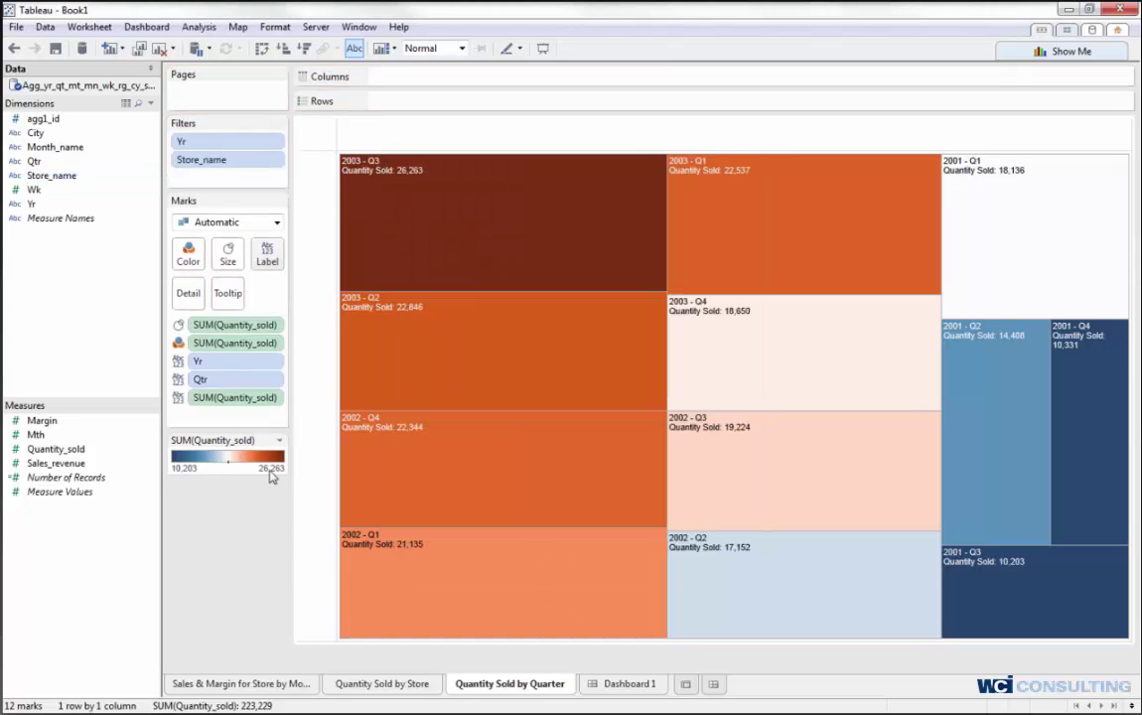
Show quick filters for Yr and Store_name on Dashboard 1 from the Quantity Sold by Quarter view
left_click(647, 686)
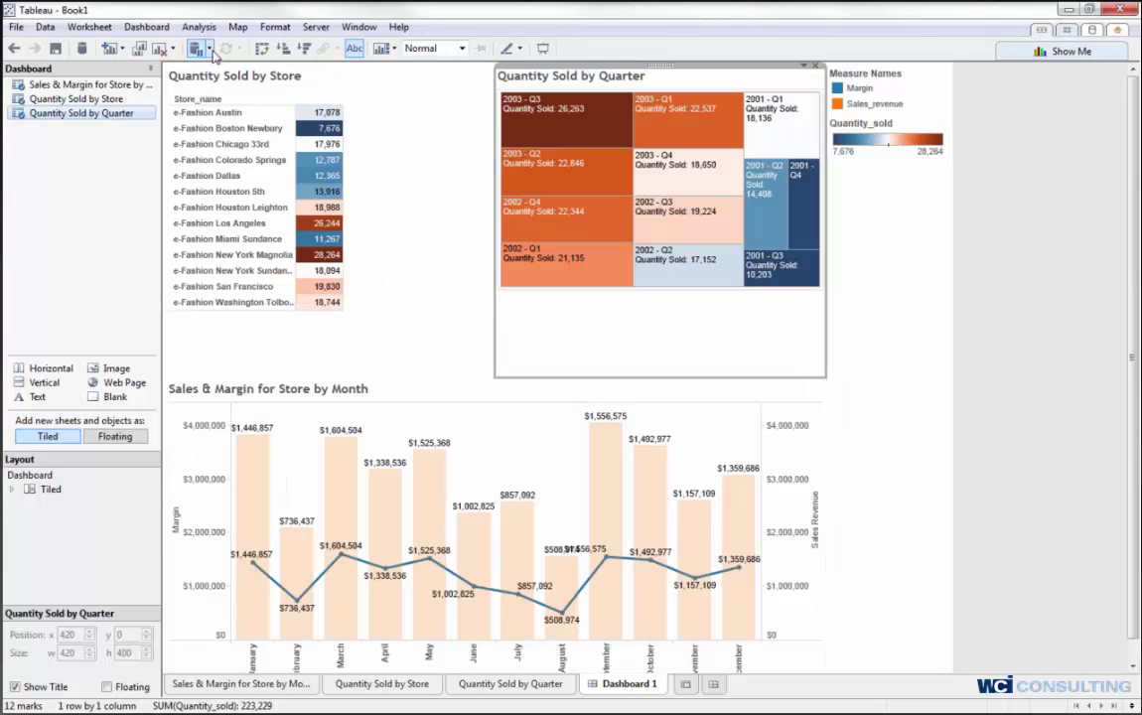
left_click(272, 26)
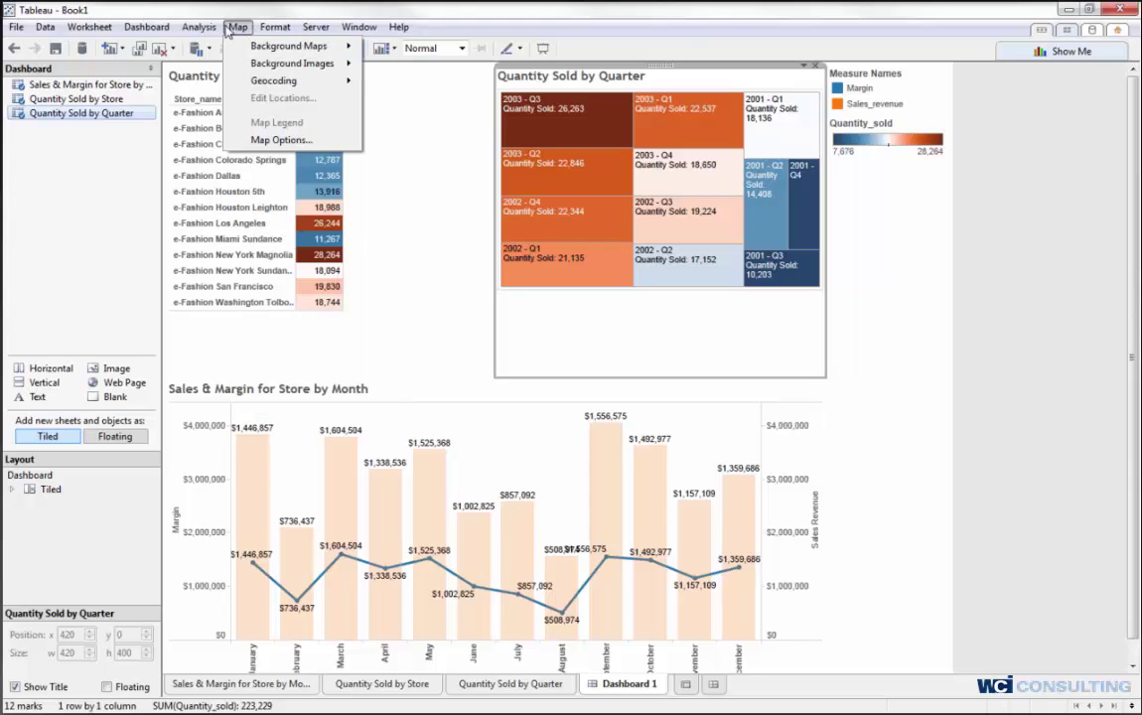
mouse_move(202, 27)
mouse_move(233, 286)
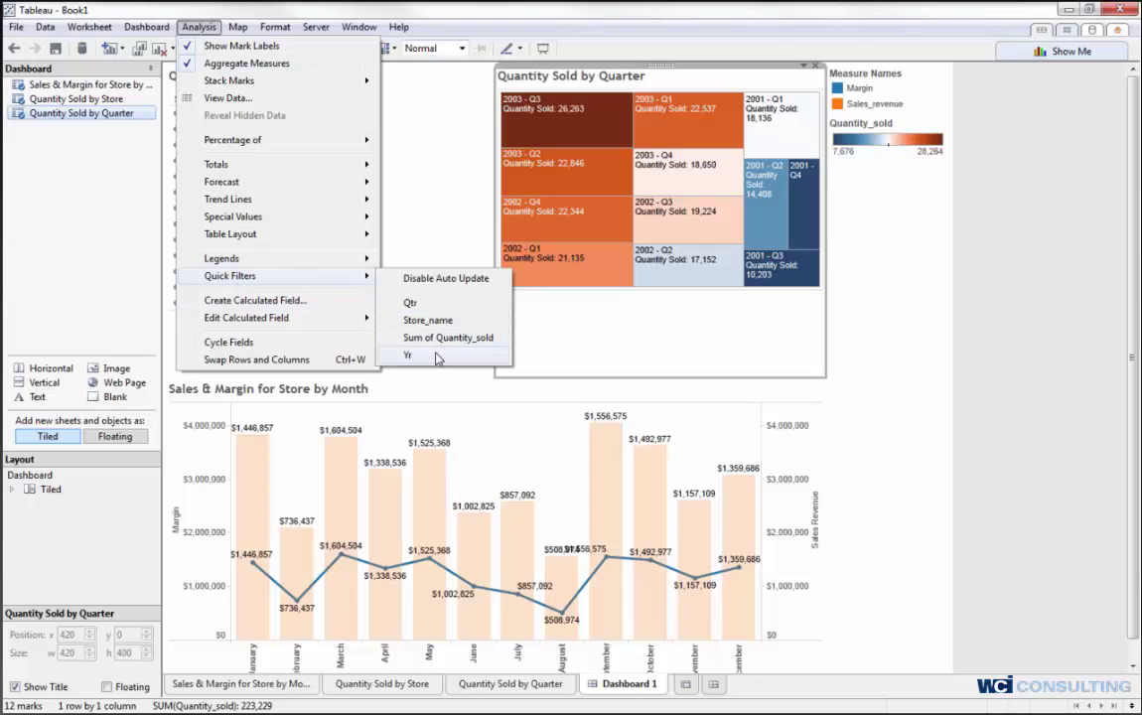
left_click(437, 358)
left_click(198, 27)
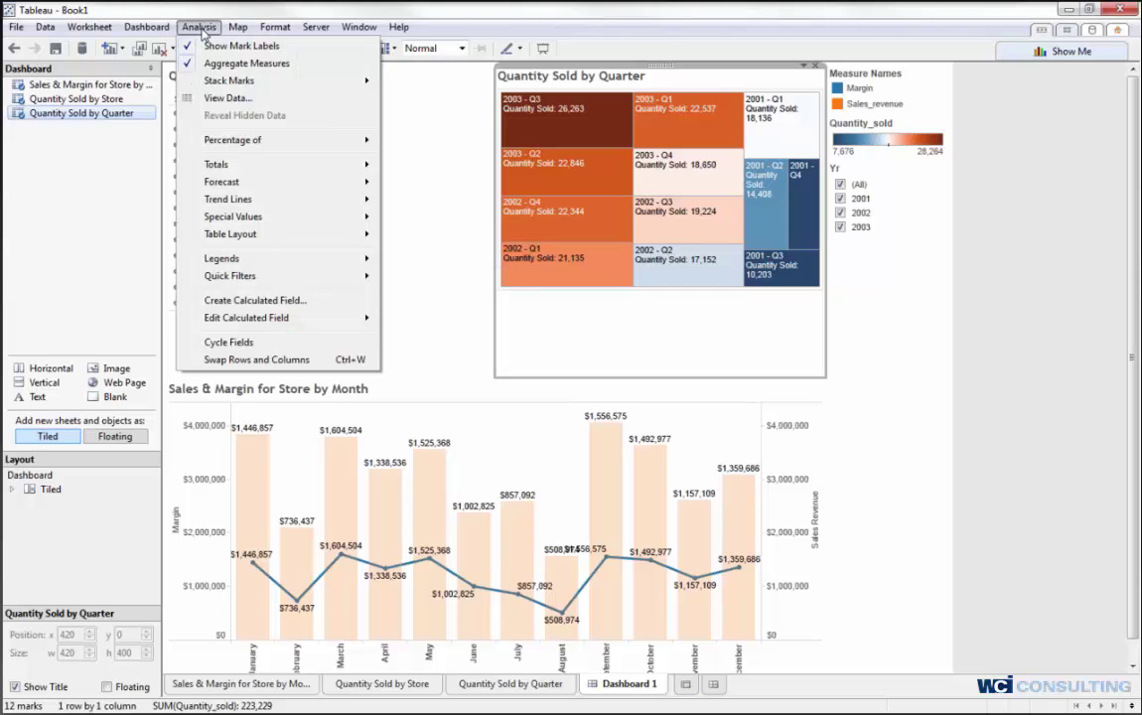
mouse_move(298, 276)
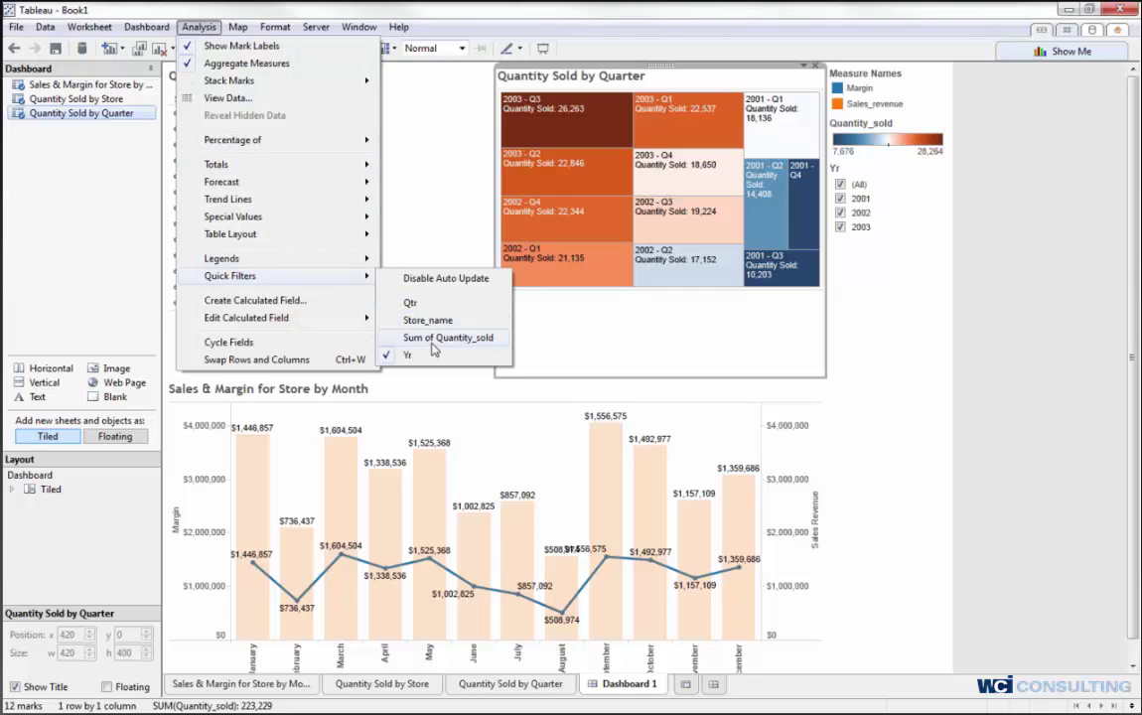
left_click(425, 323)
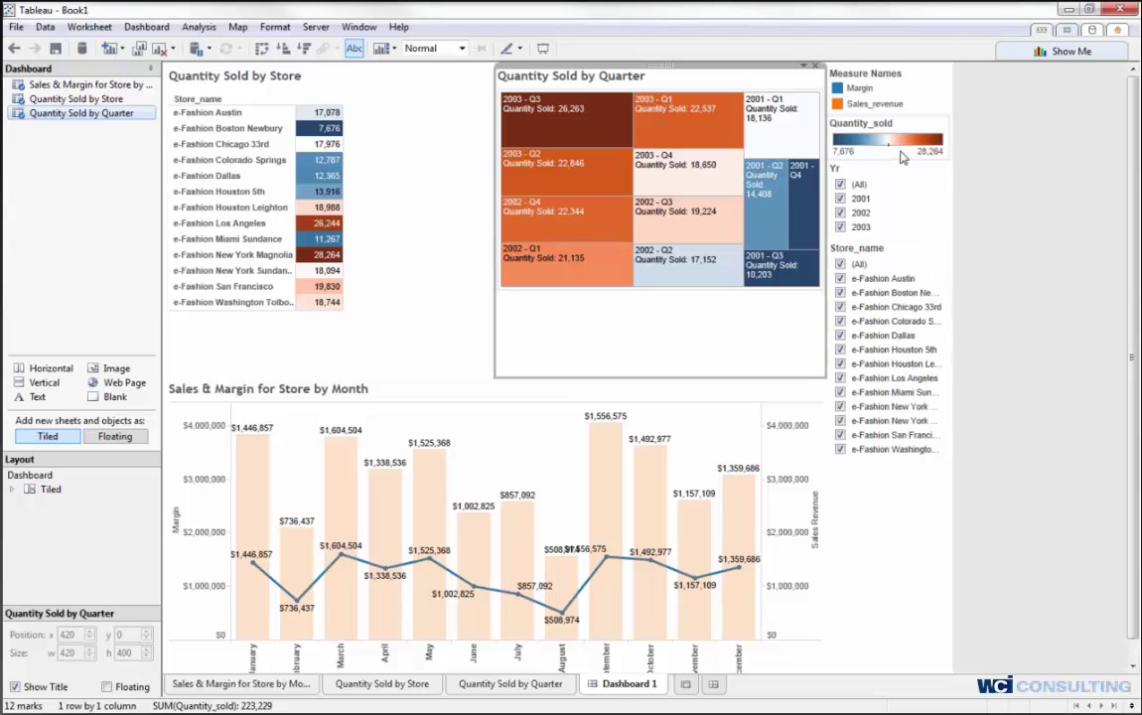
Move the Measure Names legend directly above the Sales & Margin for Store by Month chart and reduce its height slightly
left_click(878, 88)
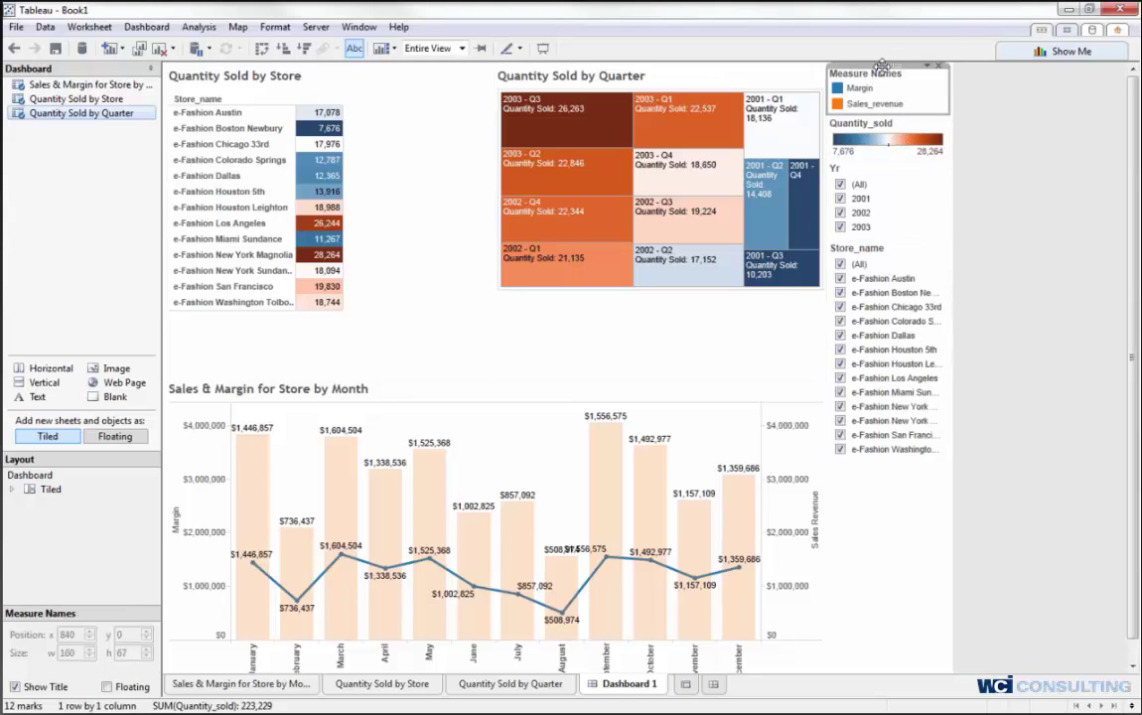
mouse_move(882, 66)
left_mouse_down()
mouse_move(714, 90)
mouse_move(517, 297)
mouse_move(365, 374)
mouse_move(418, 404)
left_mouse_up()
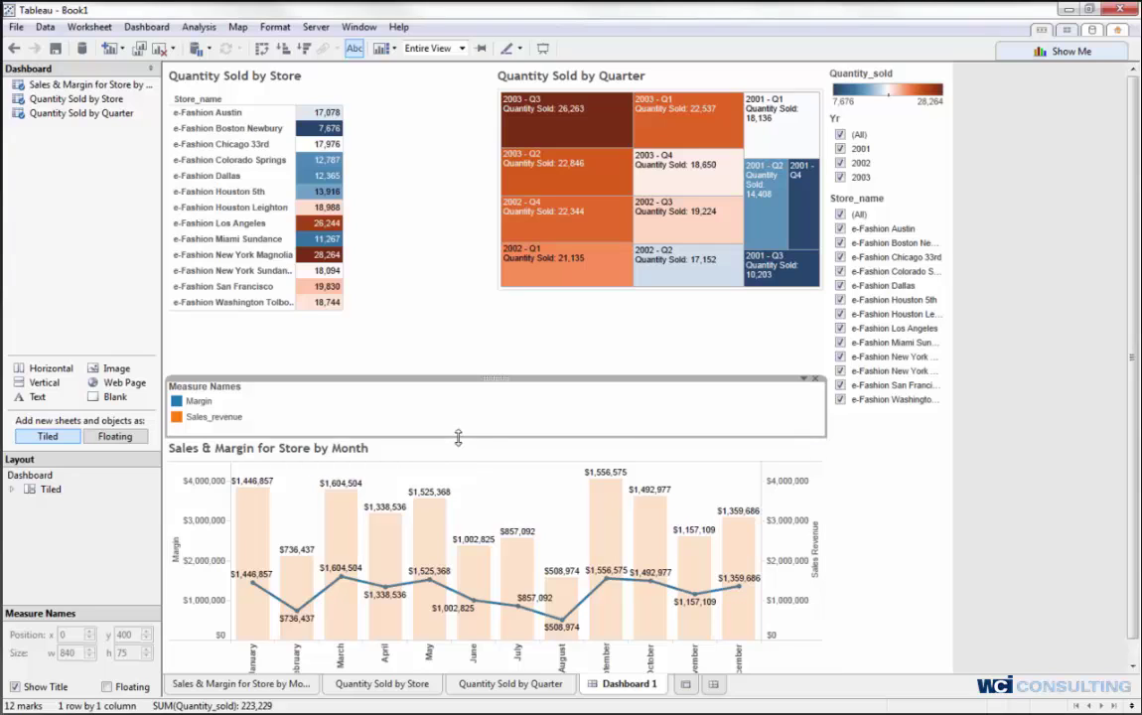
left_click_drag(457, 438, 459, 429)
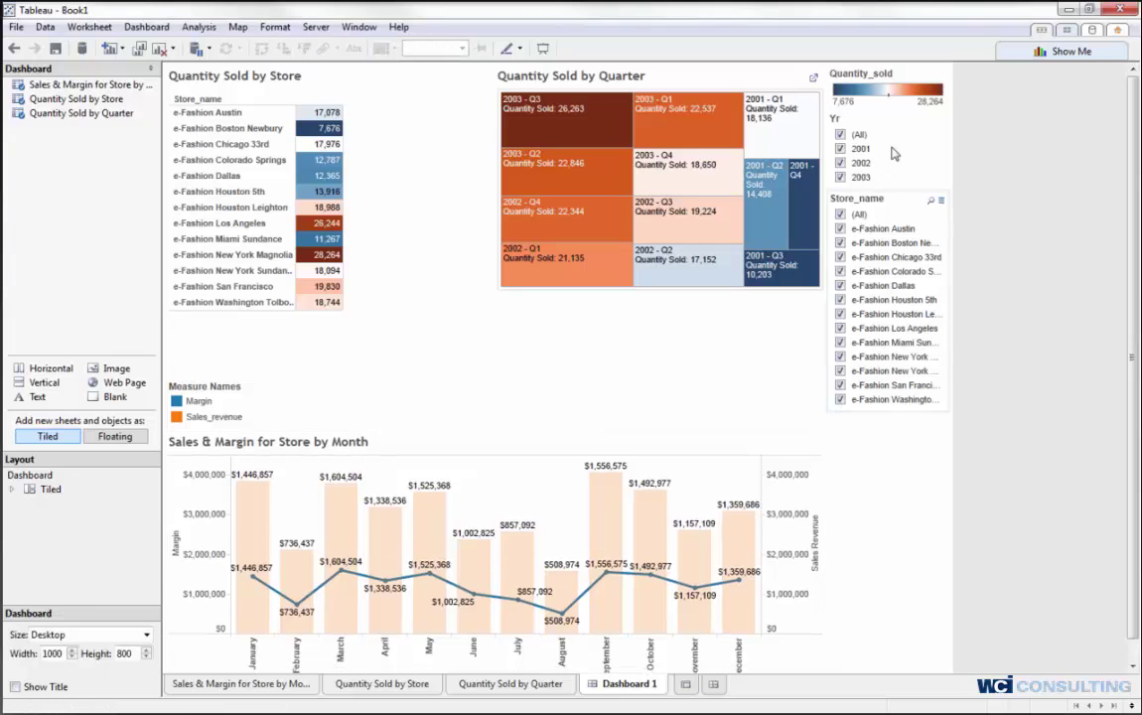
Place the Quantity_sold color legend below the Quantity Sold by Quarter treemap and widen both toward the store table
left_click(846, 79)
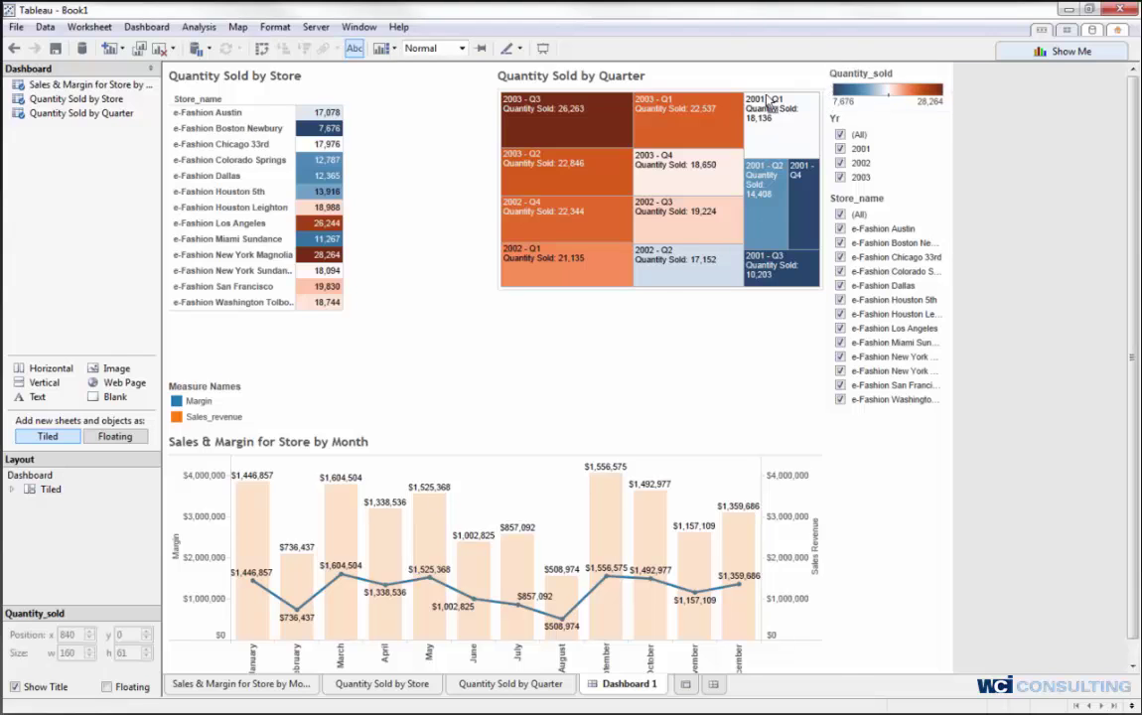
left_click_drag(768, 101, 556, 338)
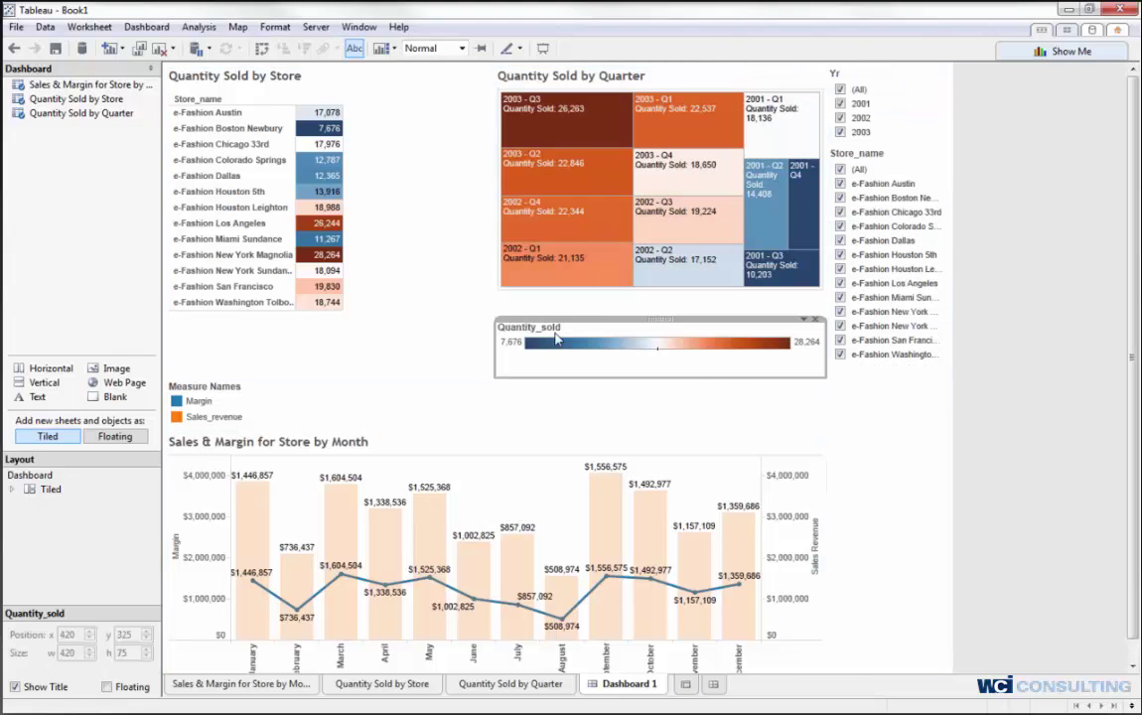
left_click(562, 291)
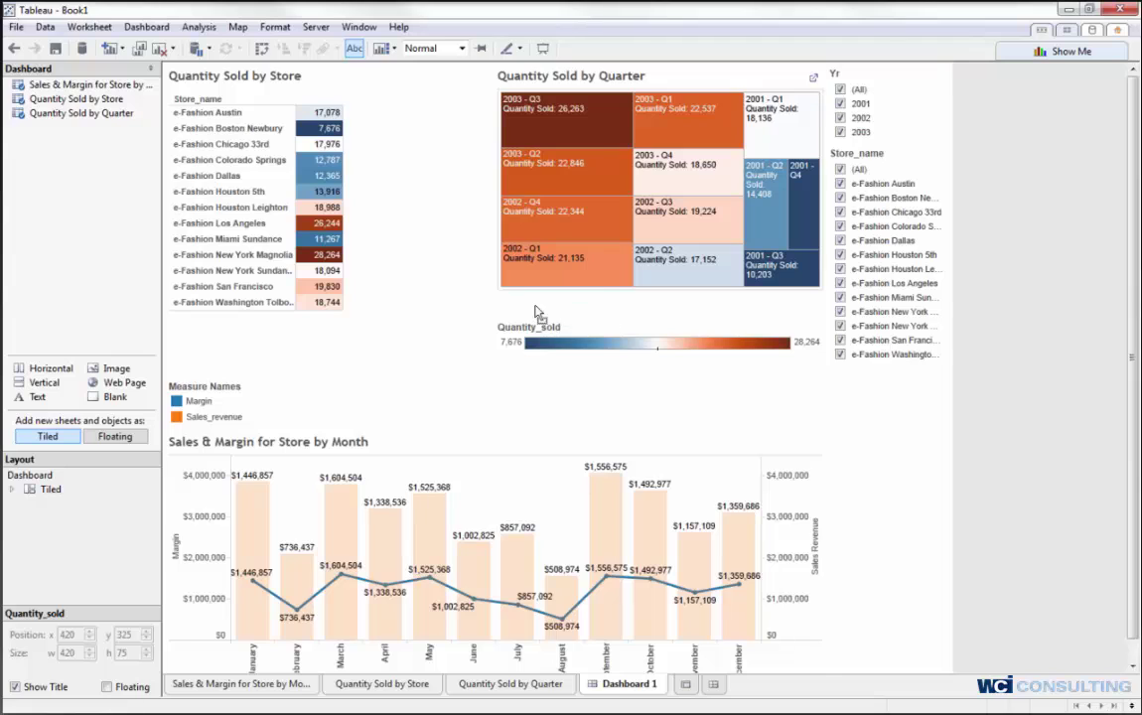
left_click(510, 328)
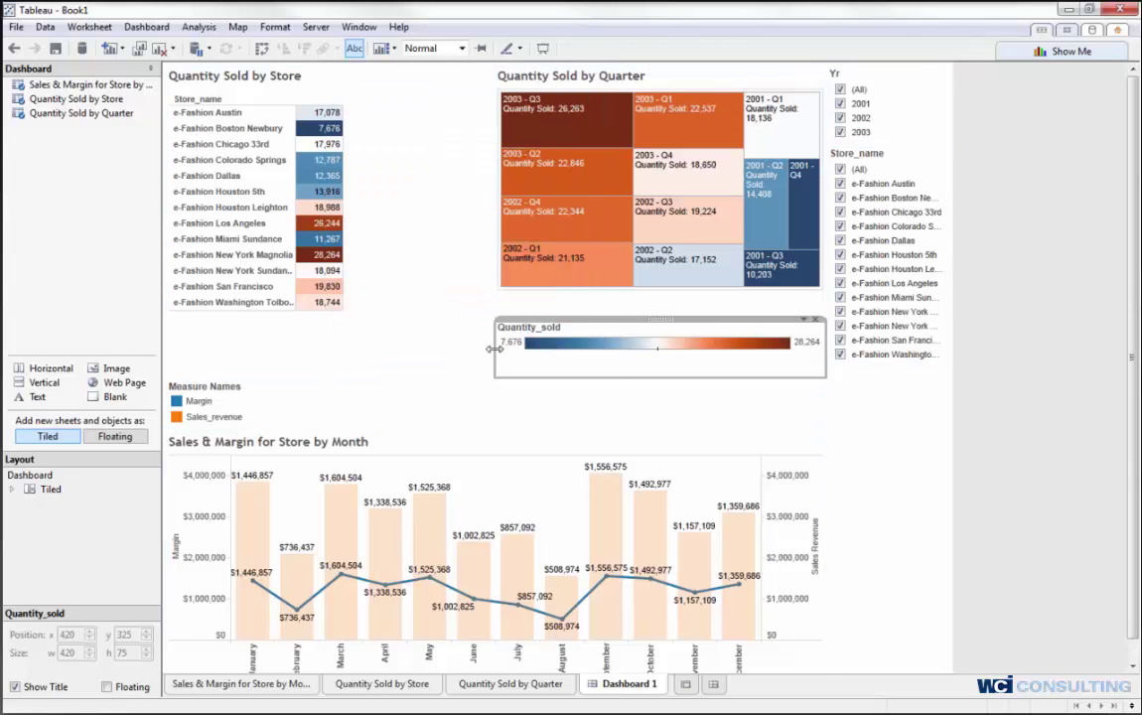
left_click_drag(495, 348, 409, 347)
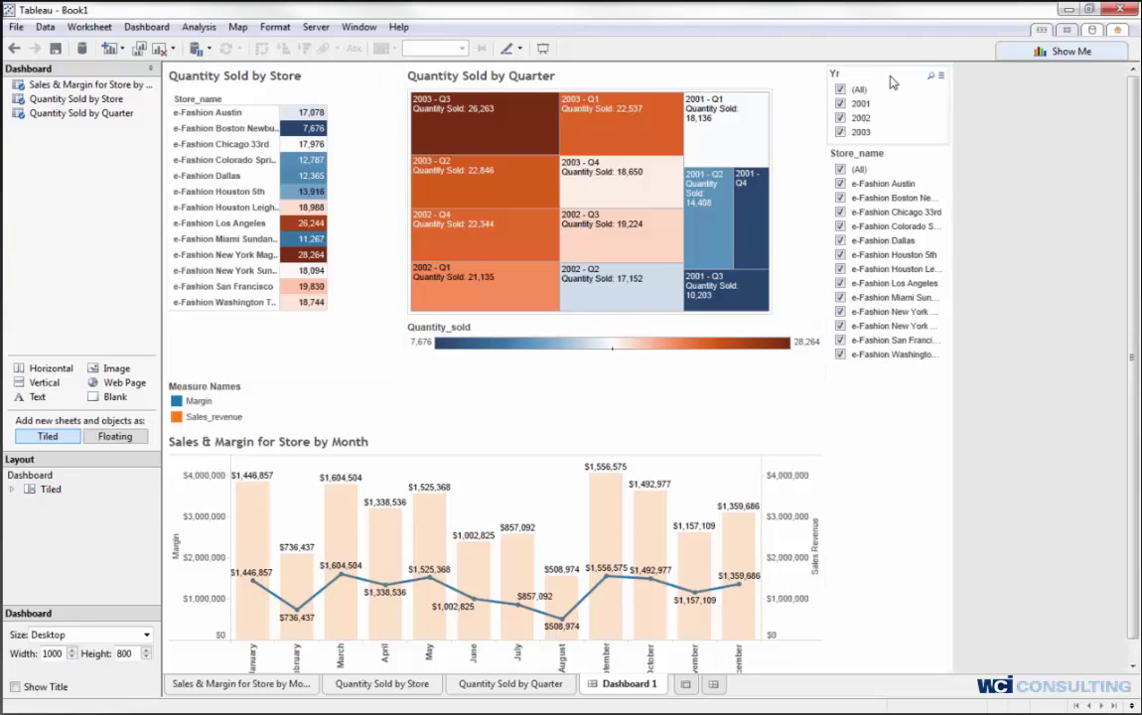
Test the Yr quick filter by excluding 2001 and 2002 and including both years again
left_click(841, 104)
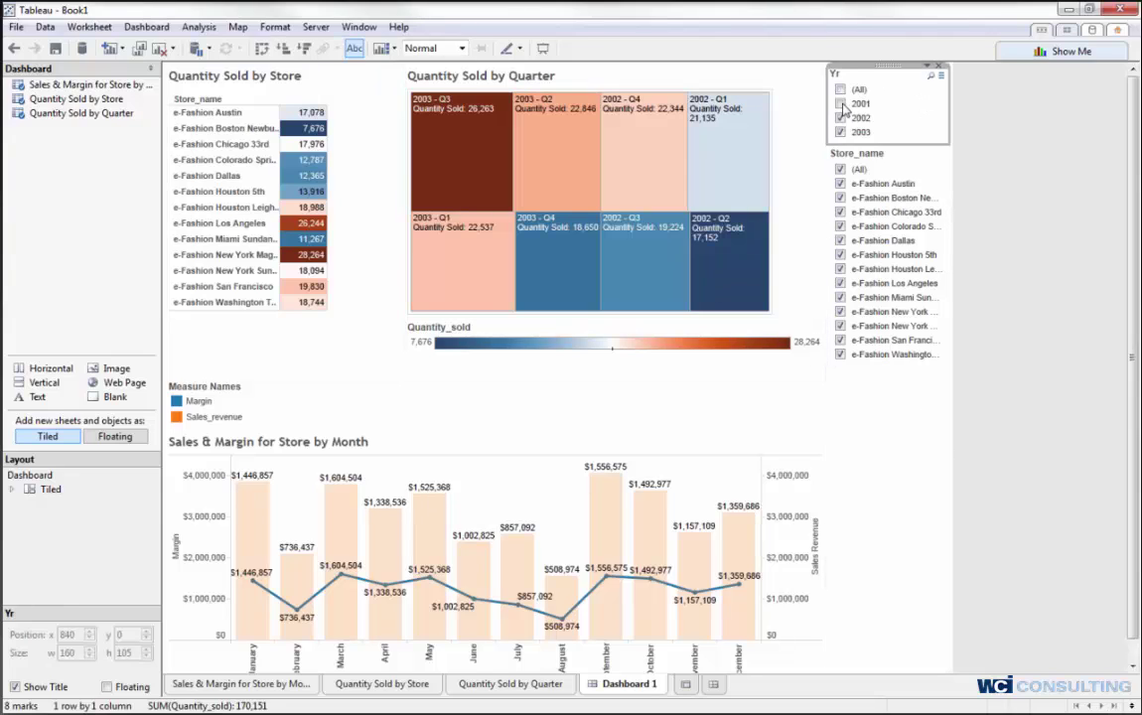
left_click(841, 118)
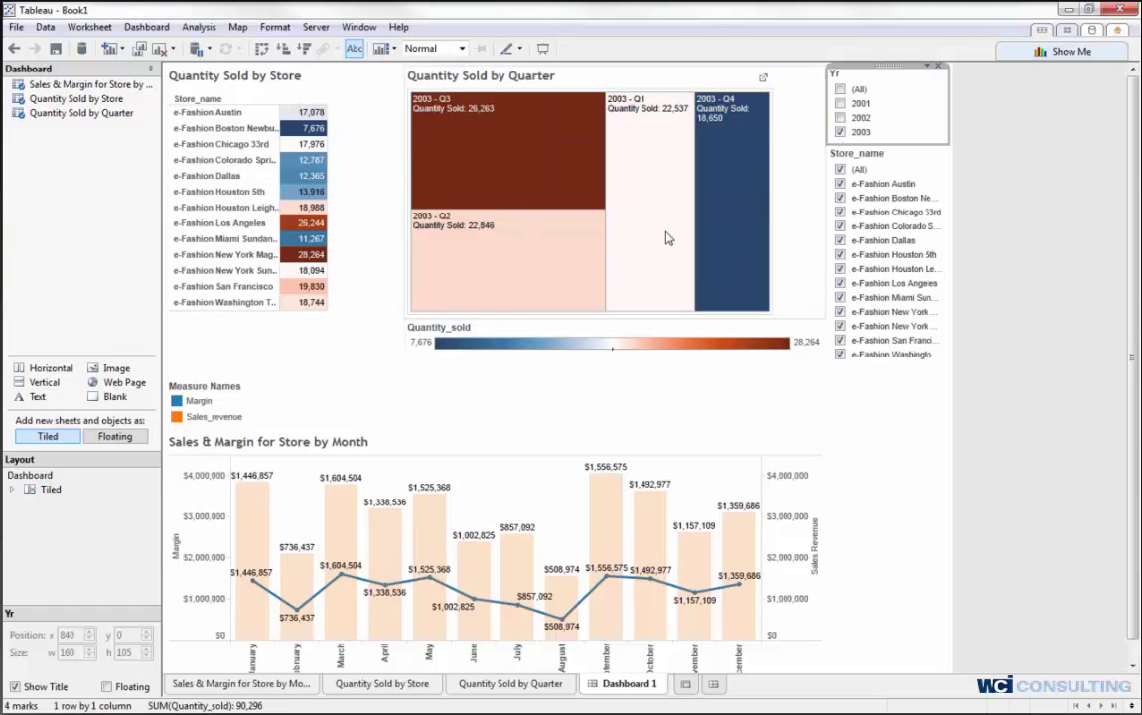
left_click(841, 118)
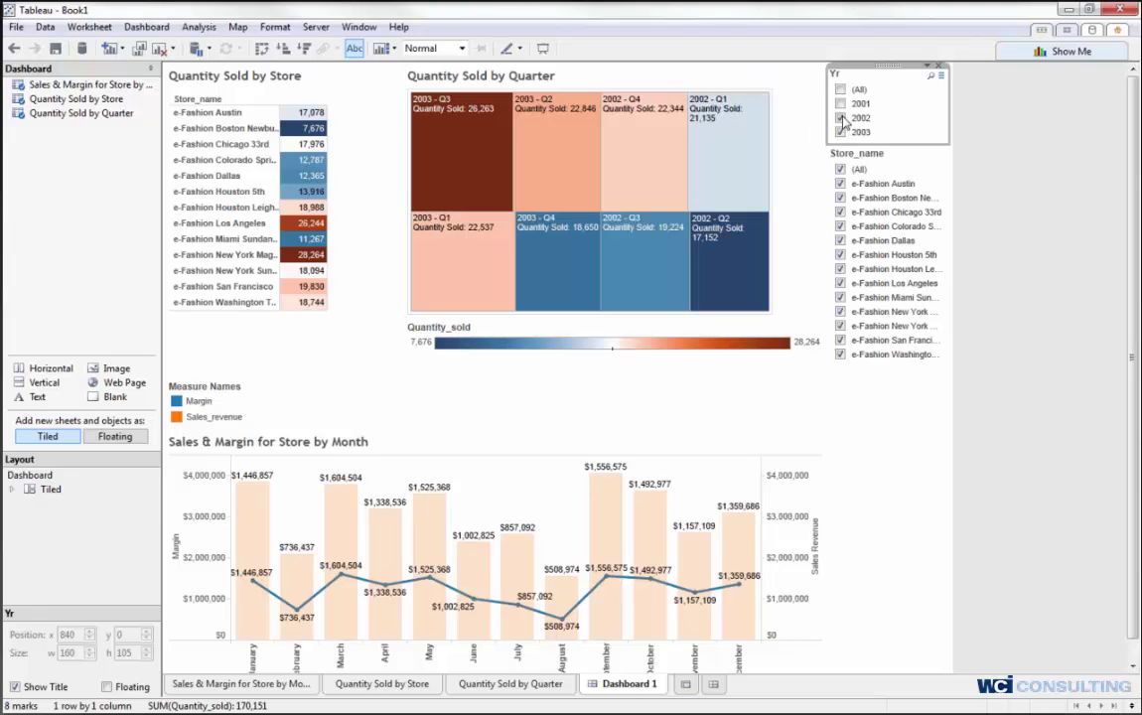
left_click(840, 104)
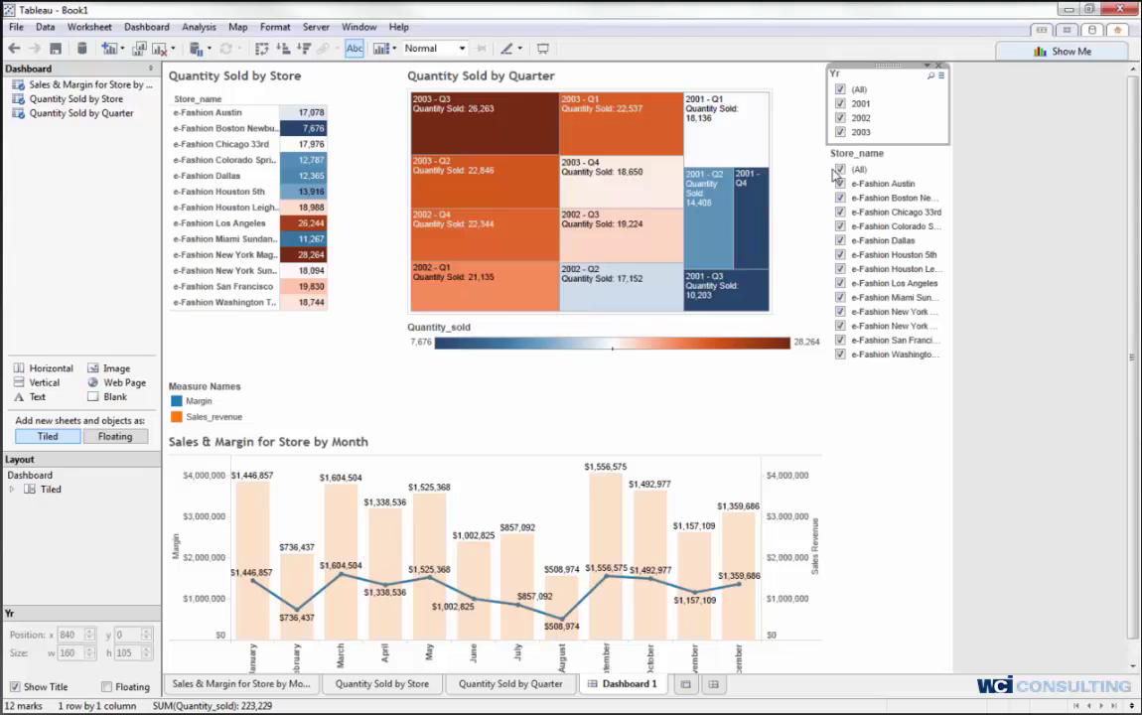
Test the Store_name quick filter by excluding e-Fashion Colorado Springs and e-Fashion Dallas, and undo the exclusions
left_click(838, 252)
left_click(840, 227)
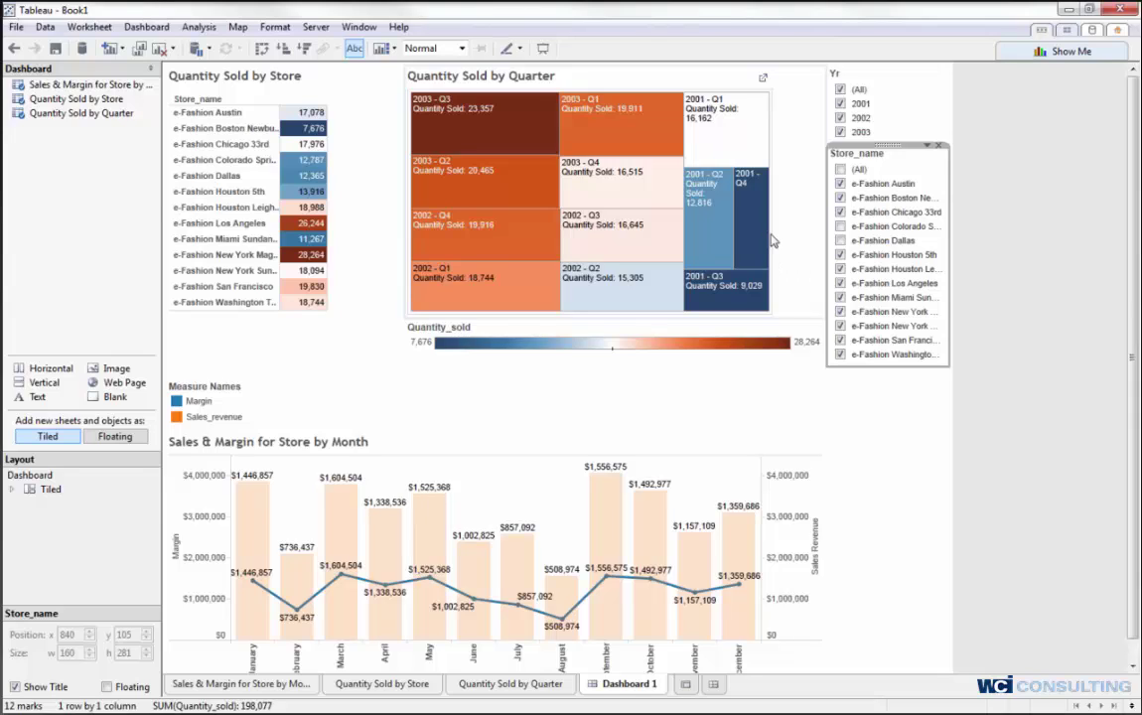
key("ctrl+z")
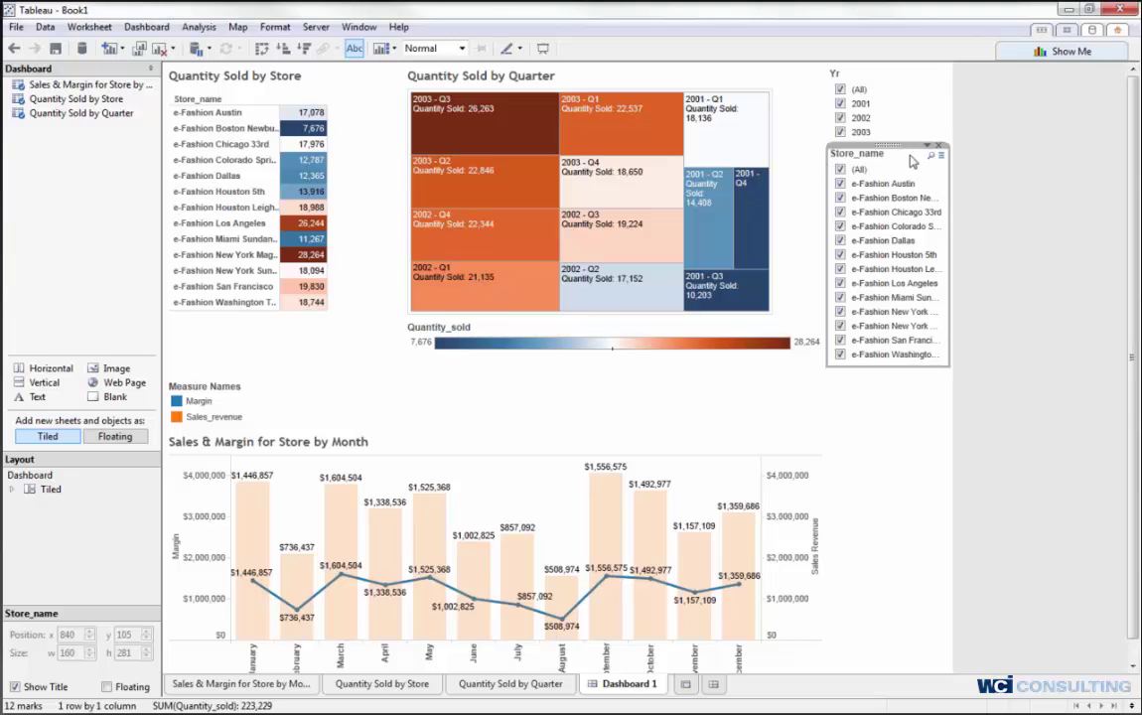
Apply the Store_name filter to the Sales & Margin for Store by Month and Quantity Sold by Store worksheets as well
left_click(928, 146)
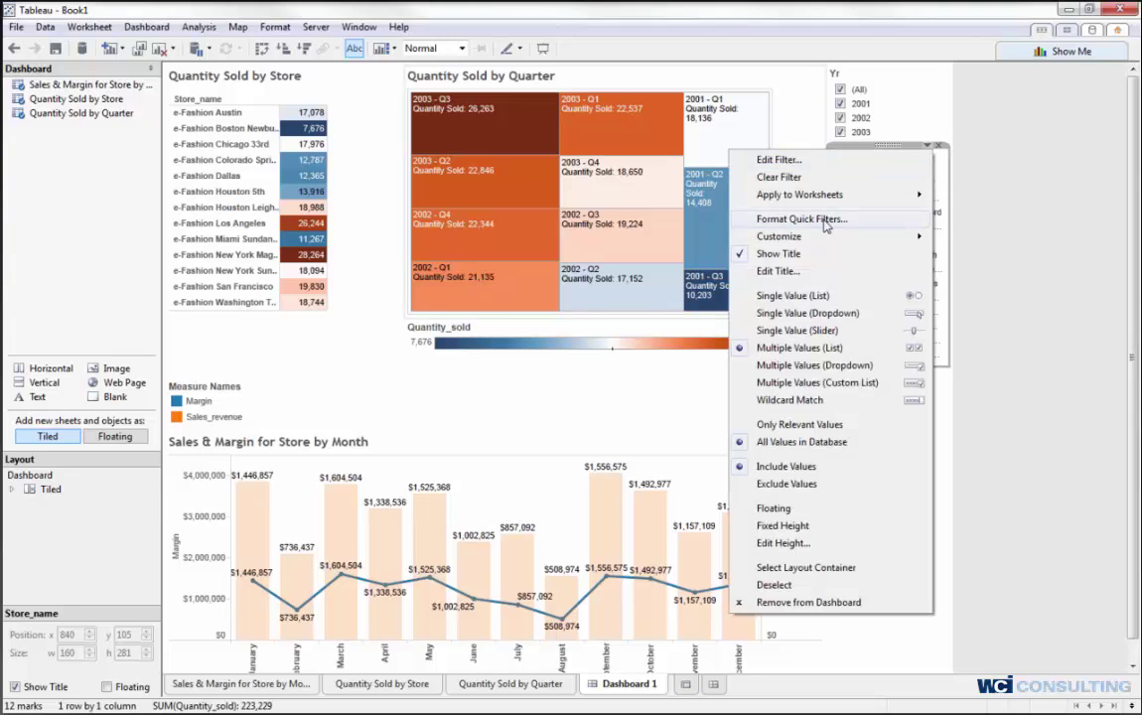
mouse_move(812, 195)
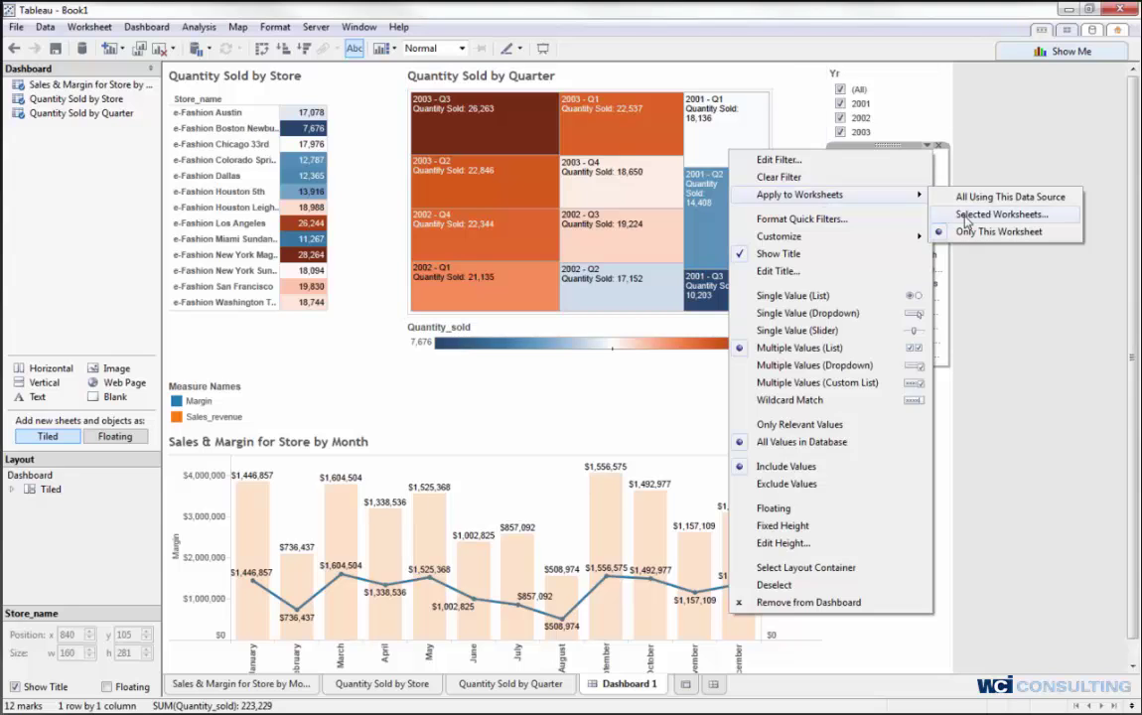
left_click(966, 220)
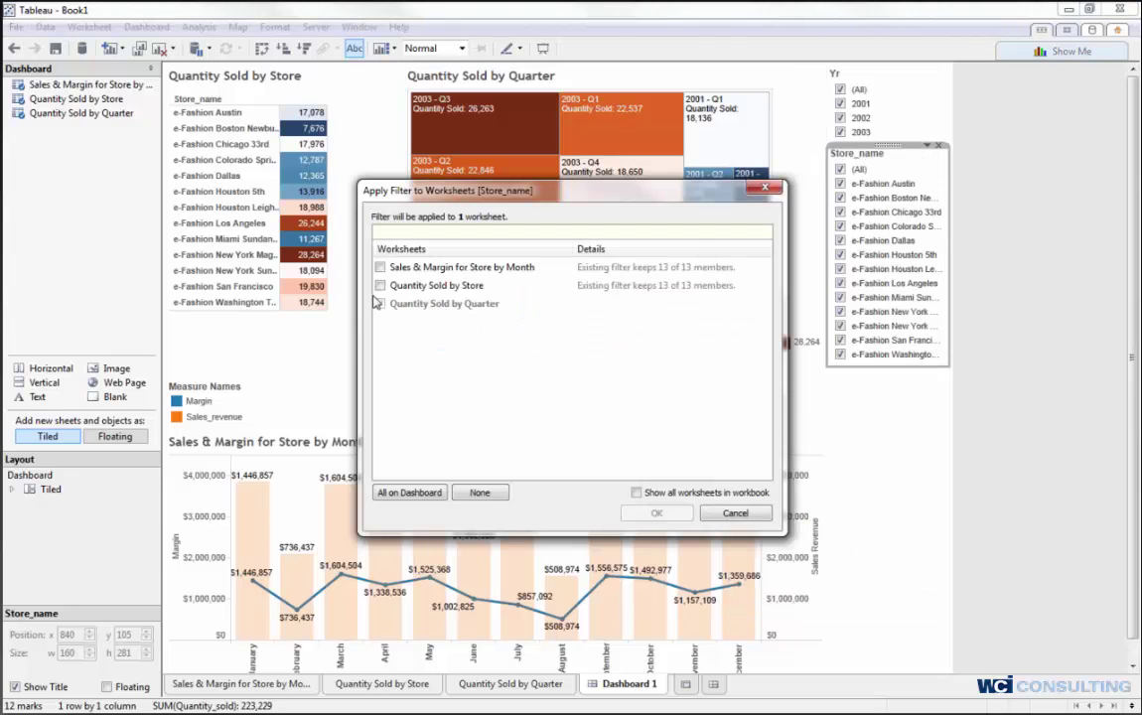
left_click(380, 267)
left_click(382, 286)
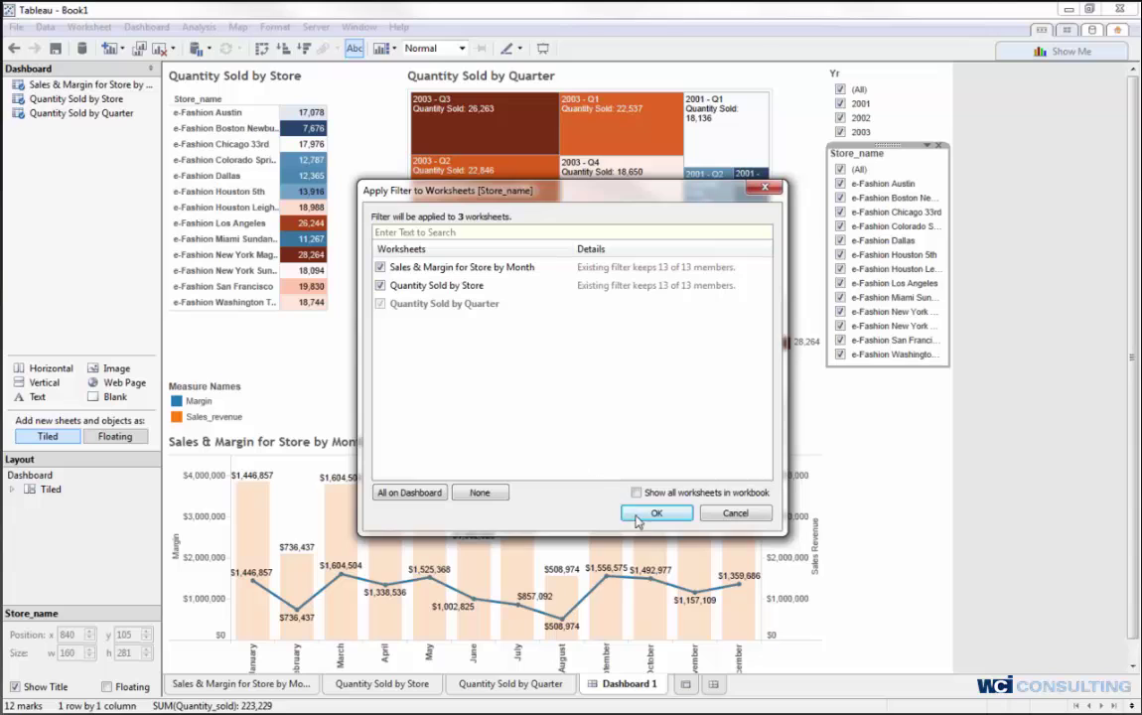
key("Return")
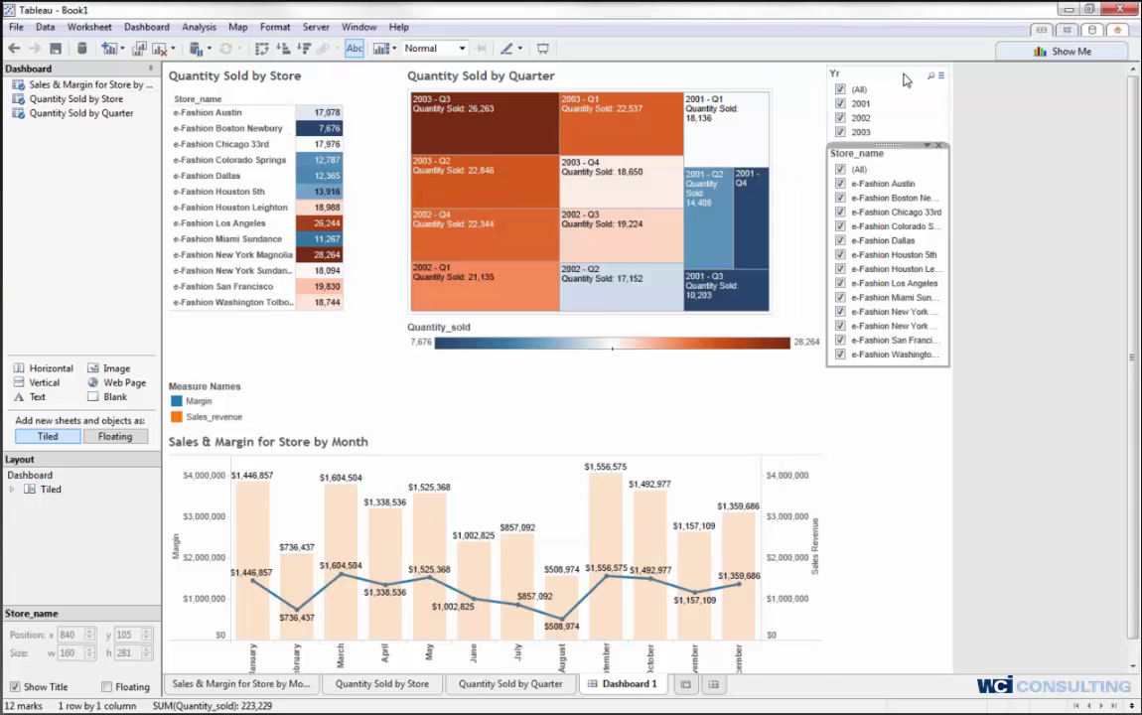
Apply the Yr filter to the Sales & Margin for Store by Month and Quantity Sold by Store worksheets as well
left_click(934, 71)
left_click(927, 66)
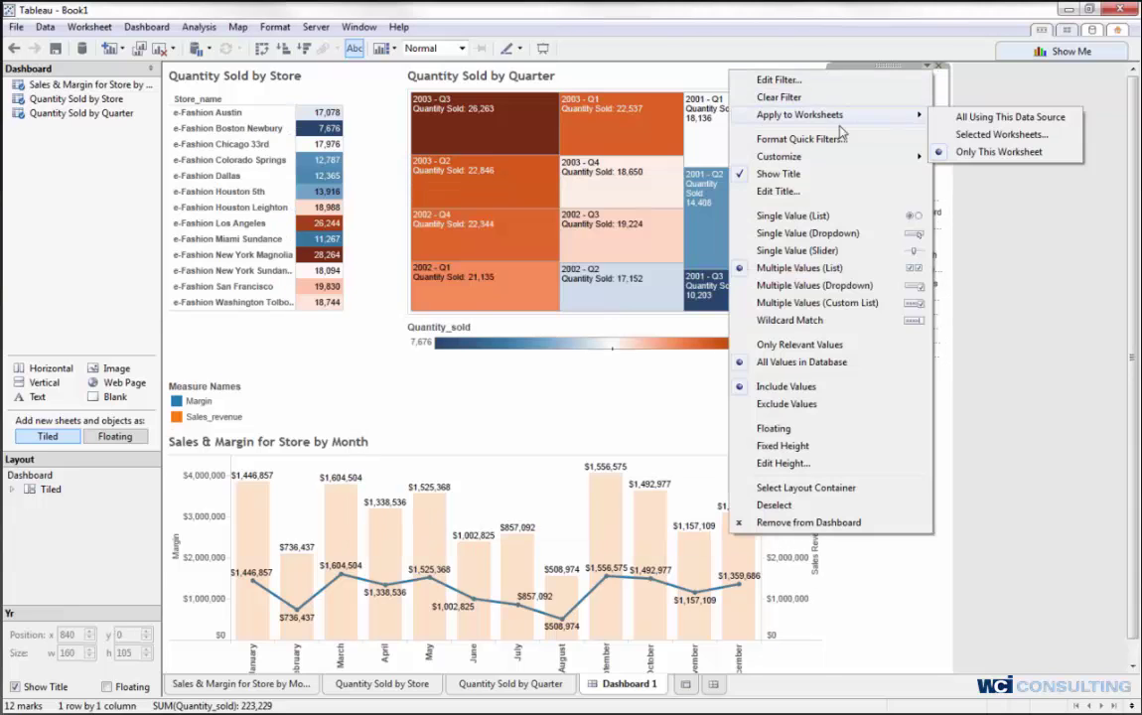
mouse_move(812, 117)
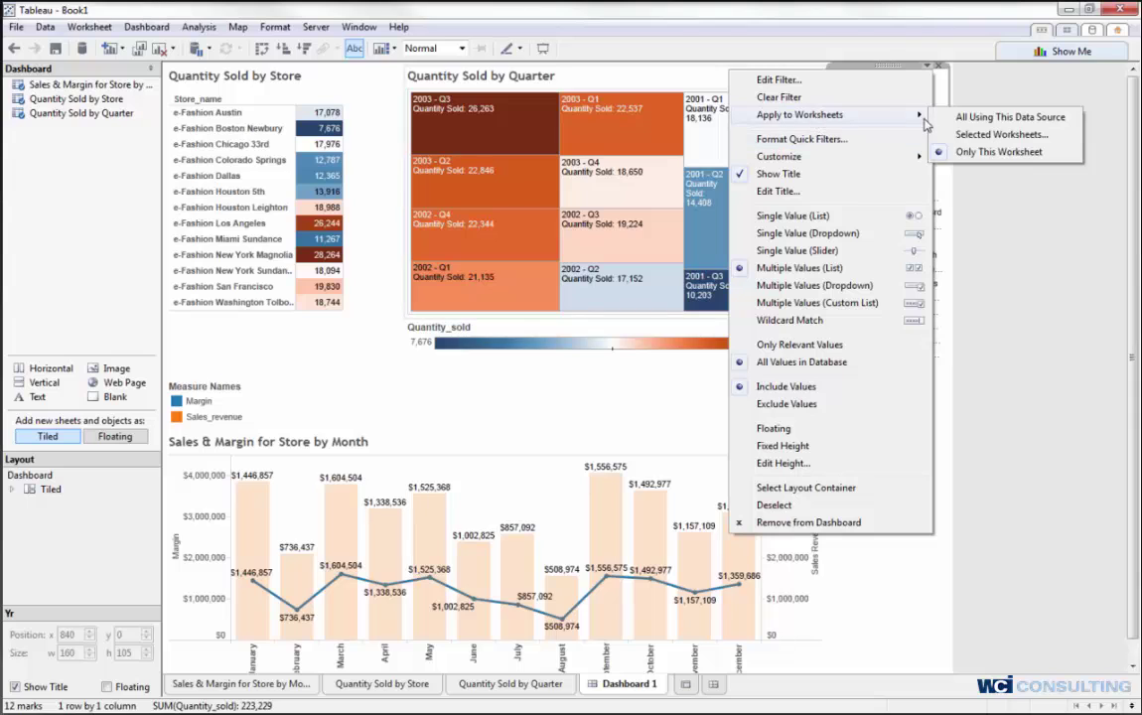
left_click(971, 139)
left_click(379, 267)
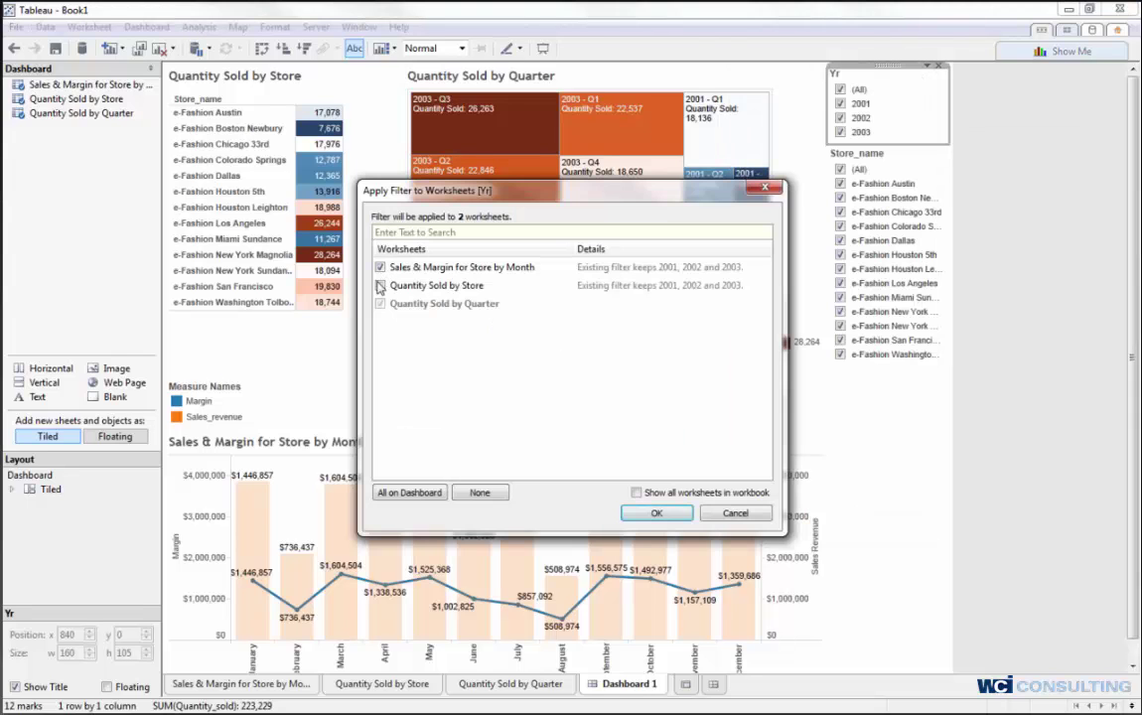
left_click(655, 513)
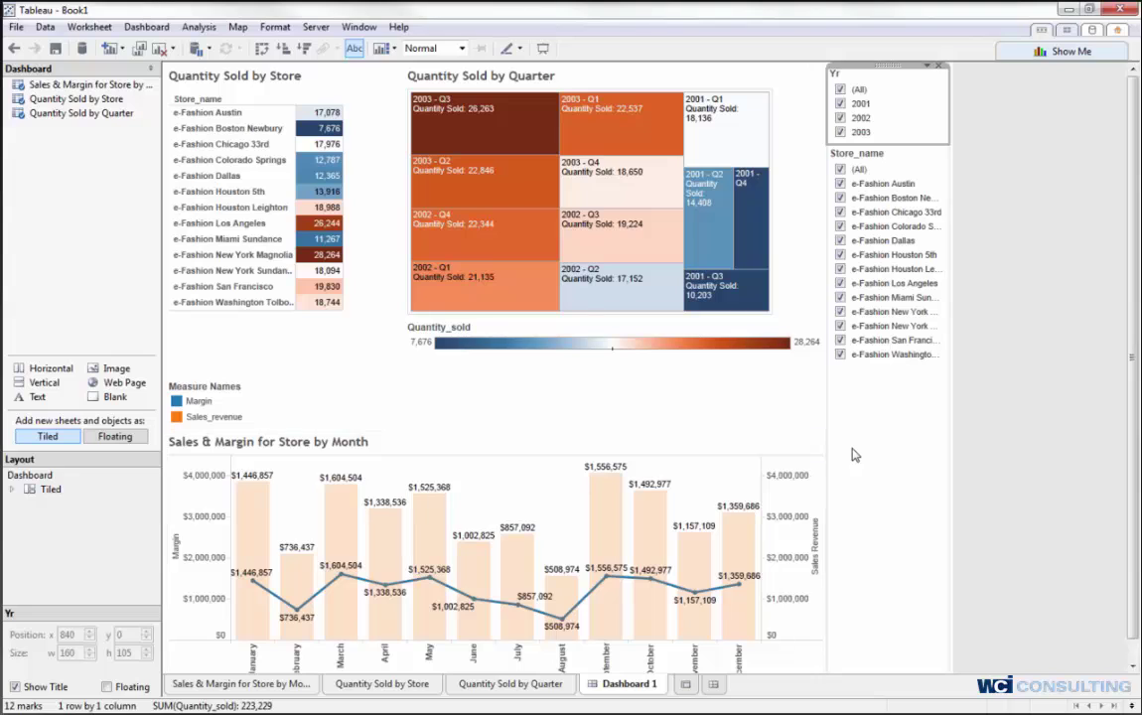
Test the shared filters by isolating year 2001, switching to 2003 only, and limiting the stores to e-Fashion Austin
left_click(840, 118)
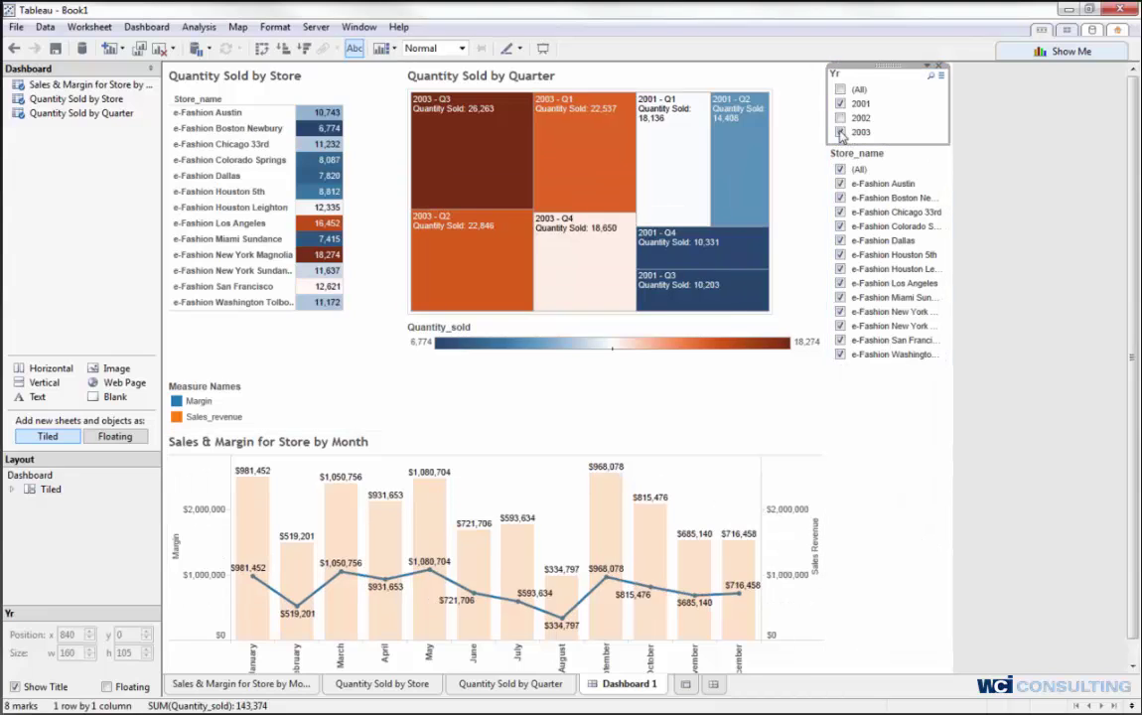
left_click(840, 132)
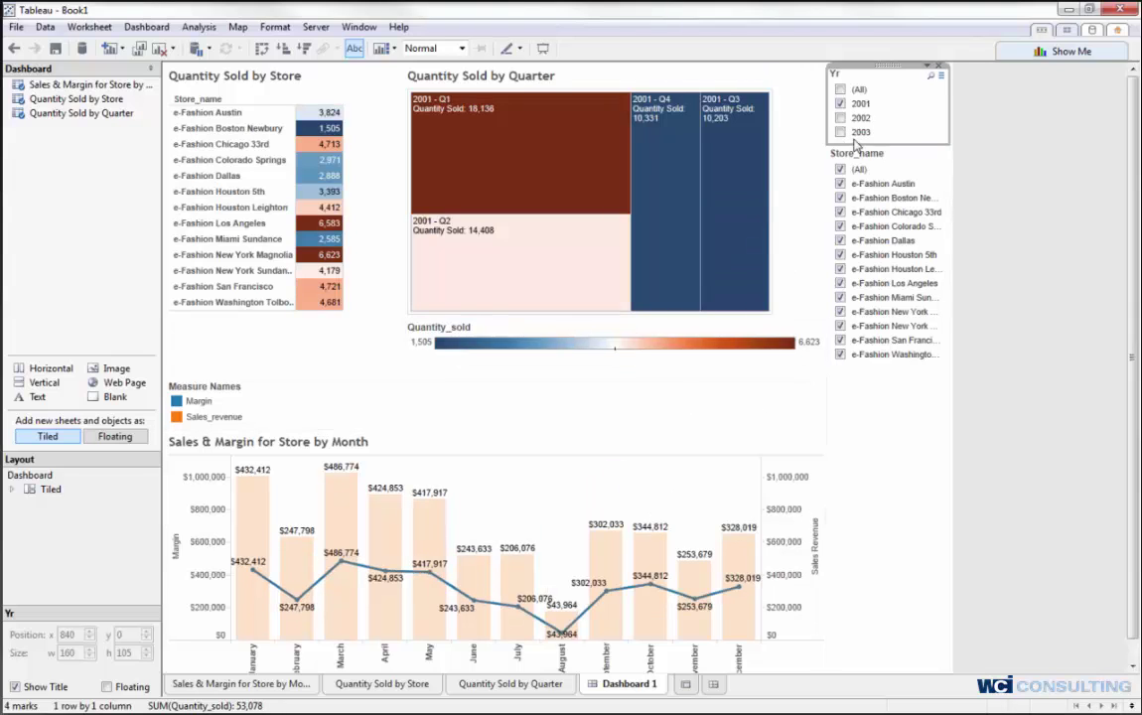
left_click(840, 104)
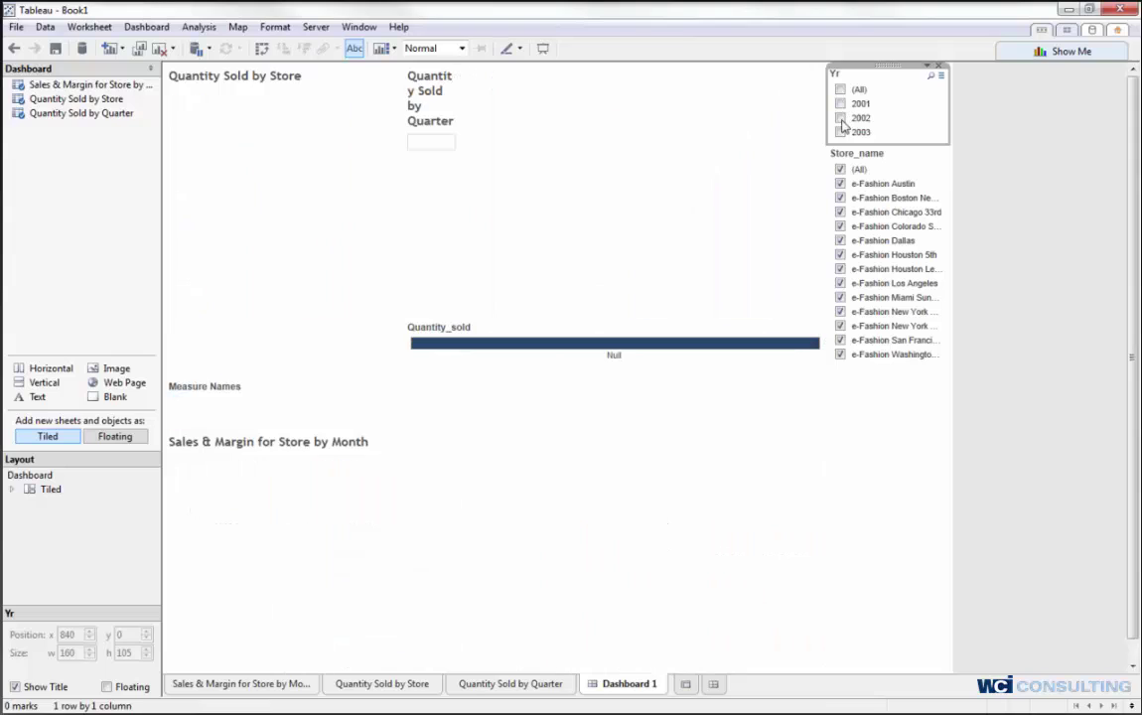
left_click(840, 132)
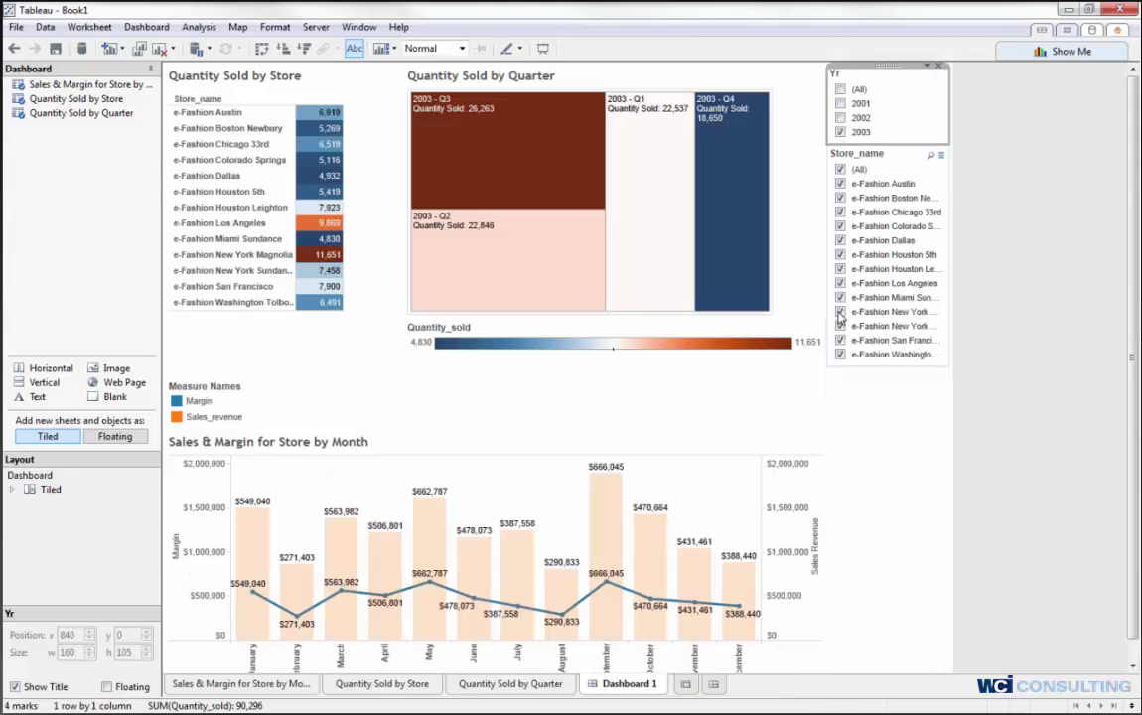
left_click(840, 169)
left_click(841, 183)
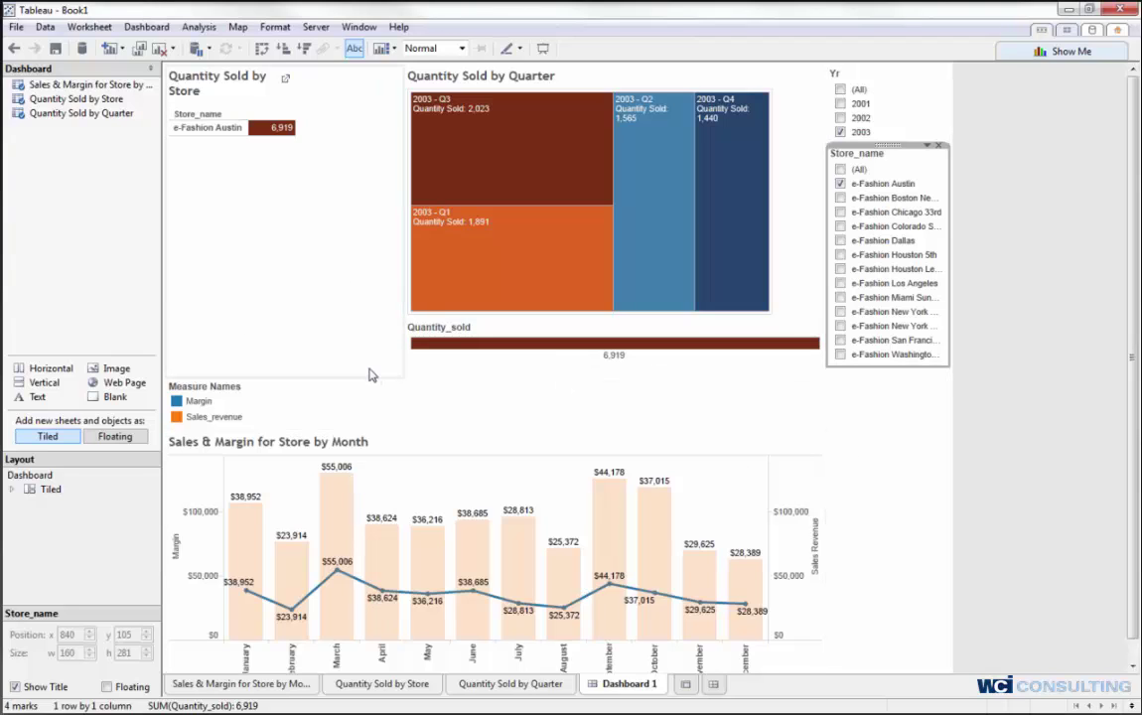
Show the dashboard in presentation mode and include all stores and all years in the filters again
left_click(542, 51)
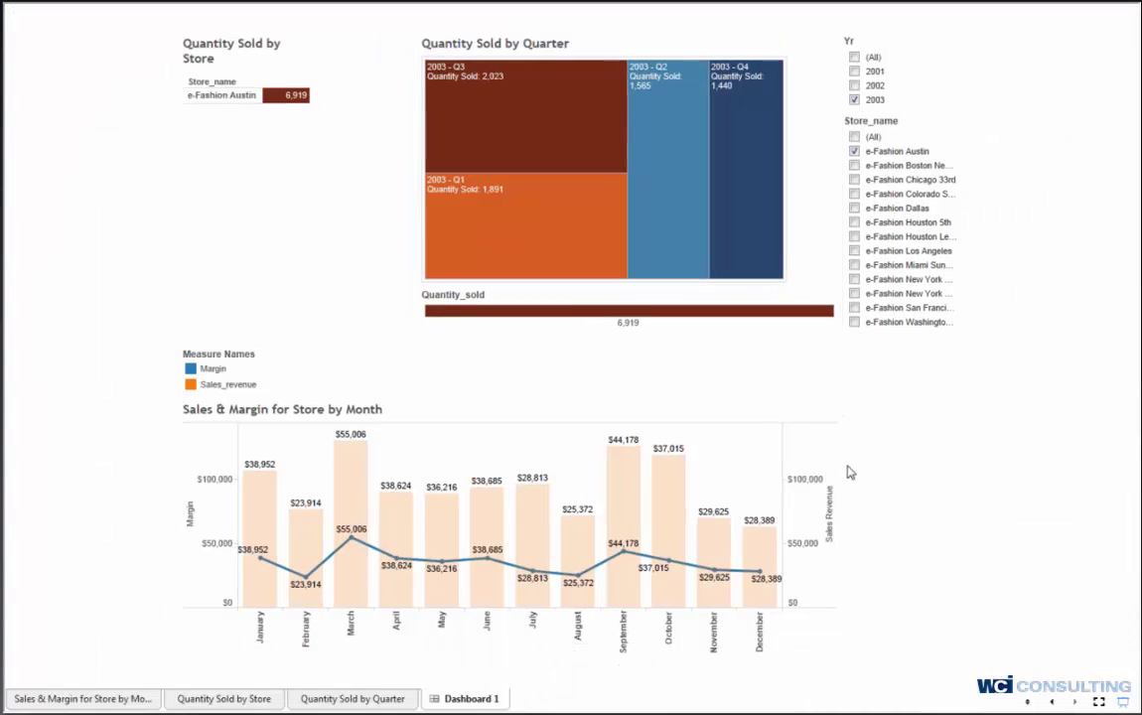
left_click(854, 136)
left_click(854, 57)
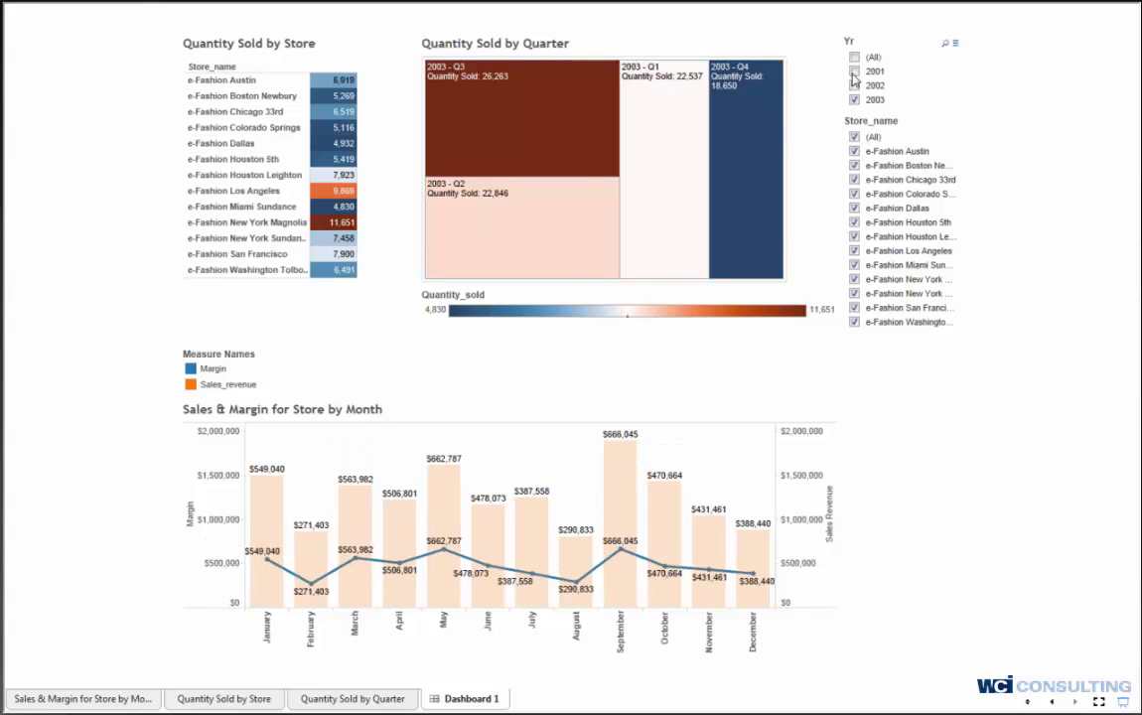